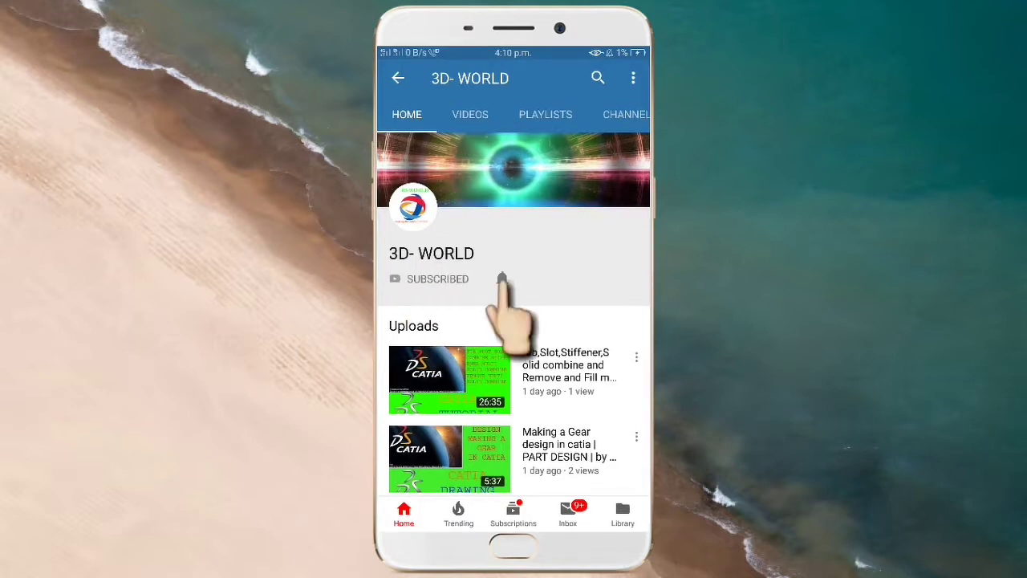
{"action": "left_click", "coordinate": [502, 279]}
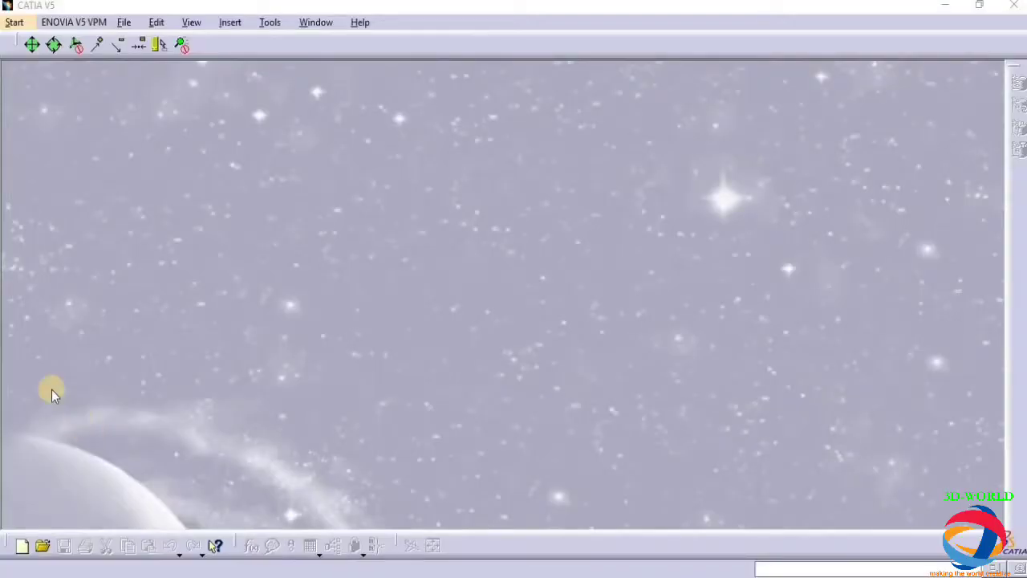
Create a new part in the Part Design workbench
{"action": "left_click", "coordinate": [15, 23]}
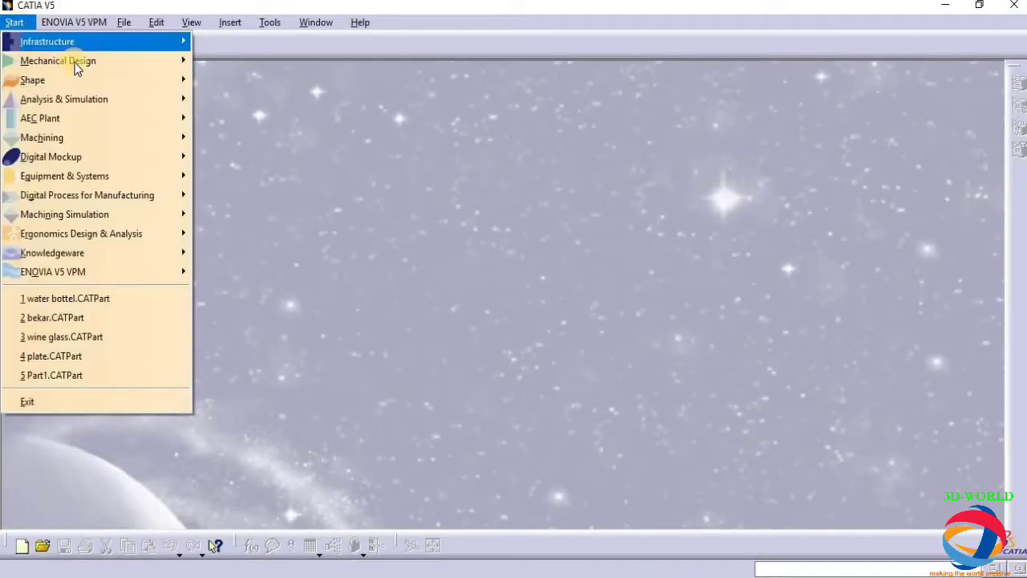
{"action": "mouse_move", "coordinate": [75, 62]}
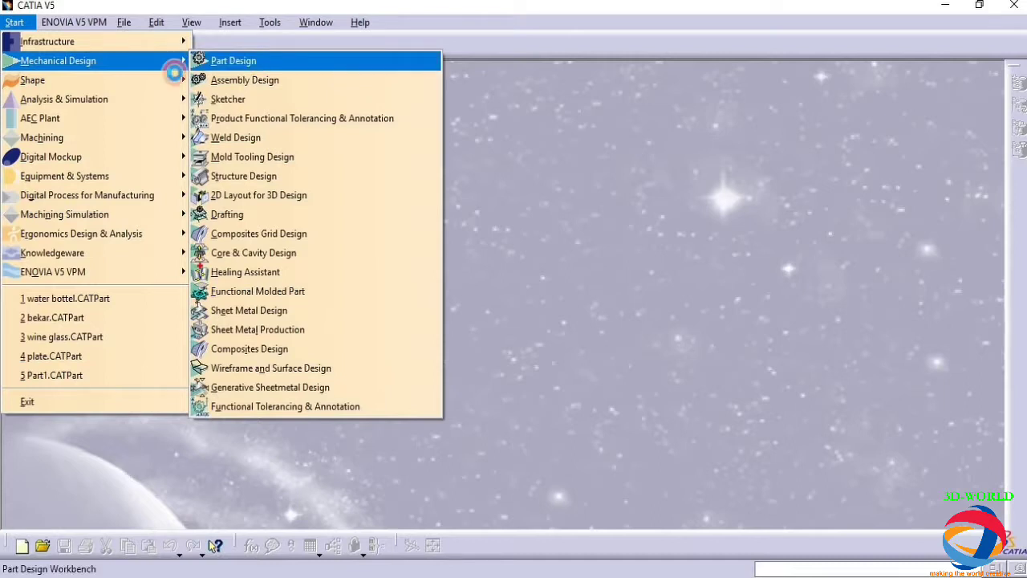
{"action": "left_click", "coordinate": [254, 61]}
{"action": "left_click", "coordinate": [910, 506]}
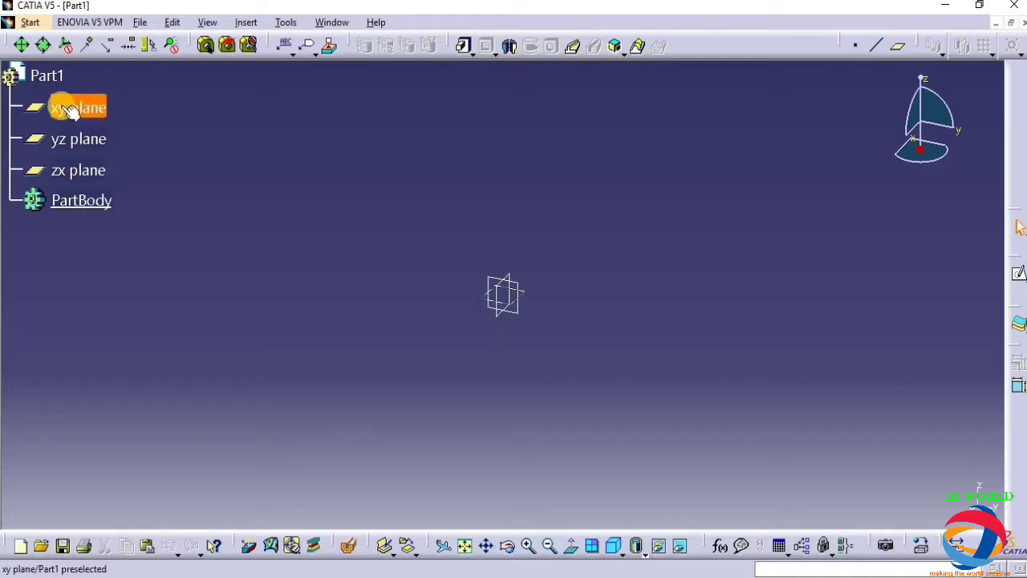
Open a sketch on the xy plane and draw a centered rectangle about the origin
{"action": "left_click", "coordinate": [93, 109]}
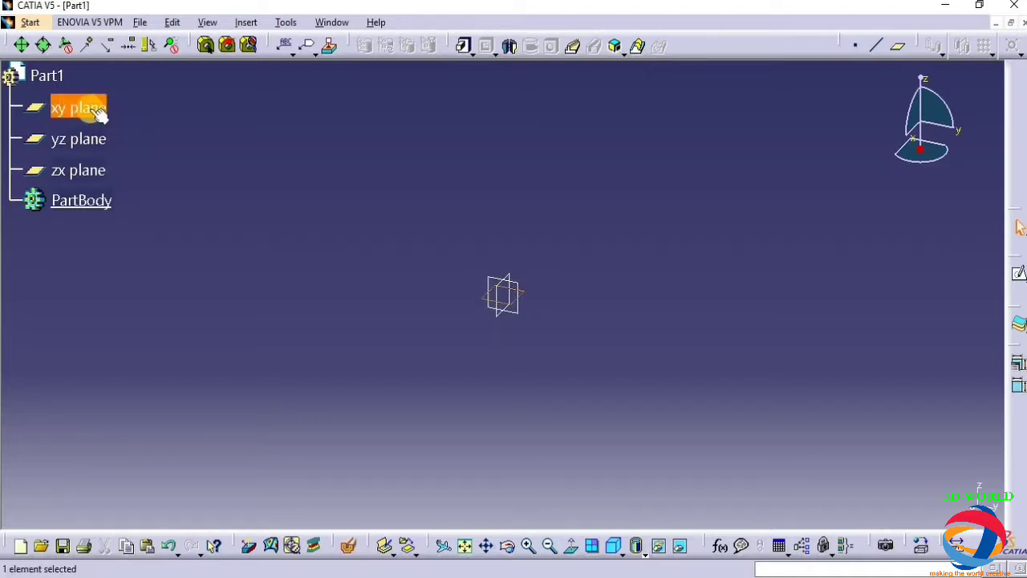
{"action": "left_click", "coordinate": [1019, 279]}
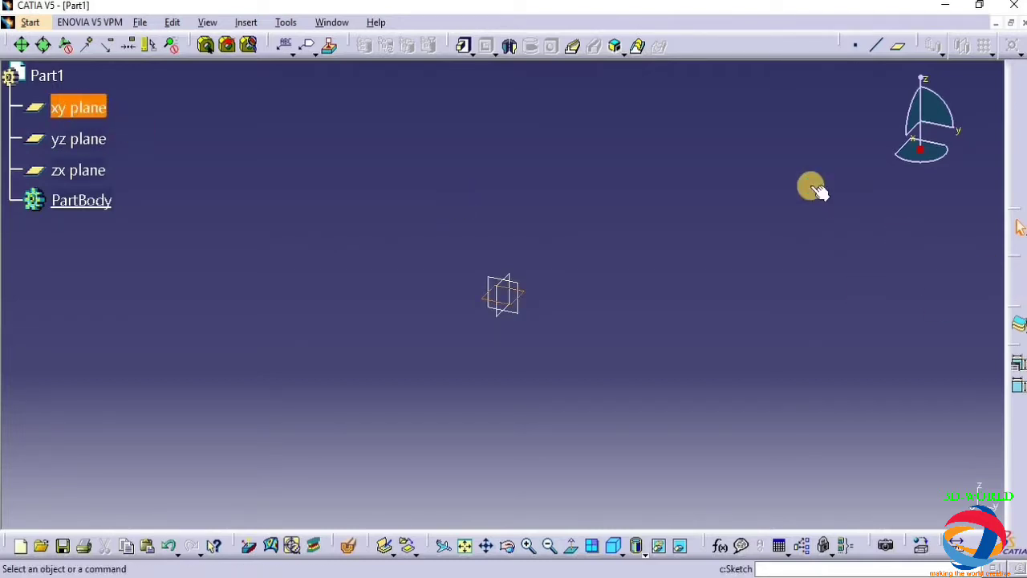
{"action": "left_click", "coordinate": [606, 48]}
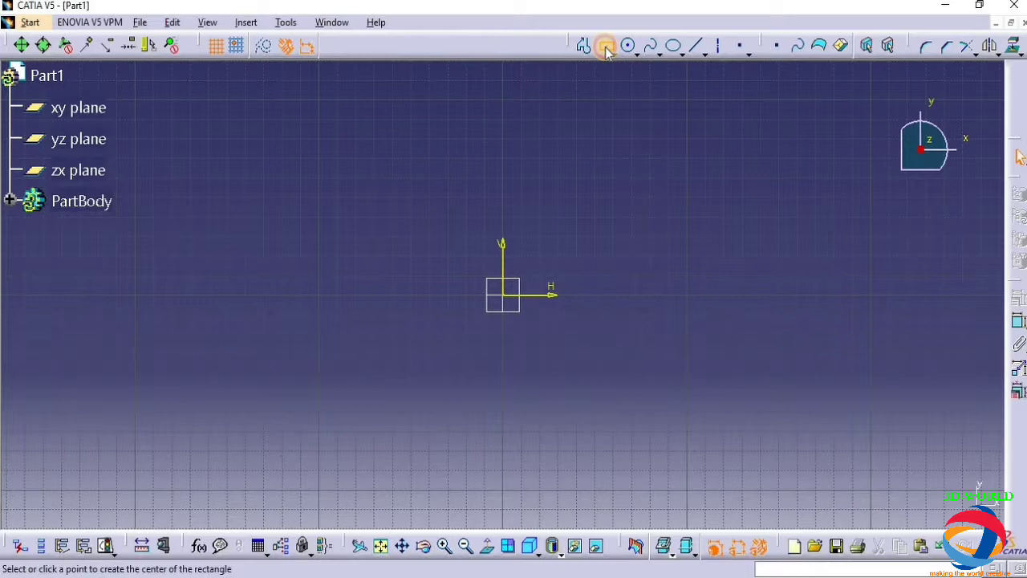
{"action": "left_click", "coordinate": [505, 298]}
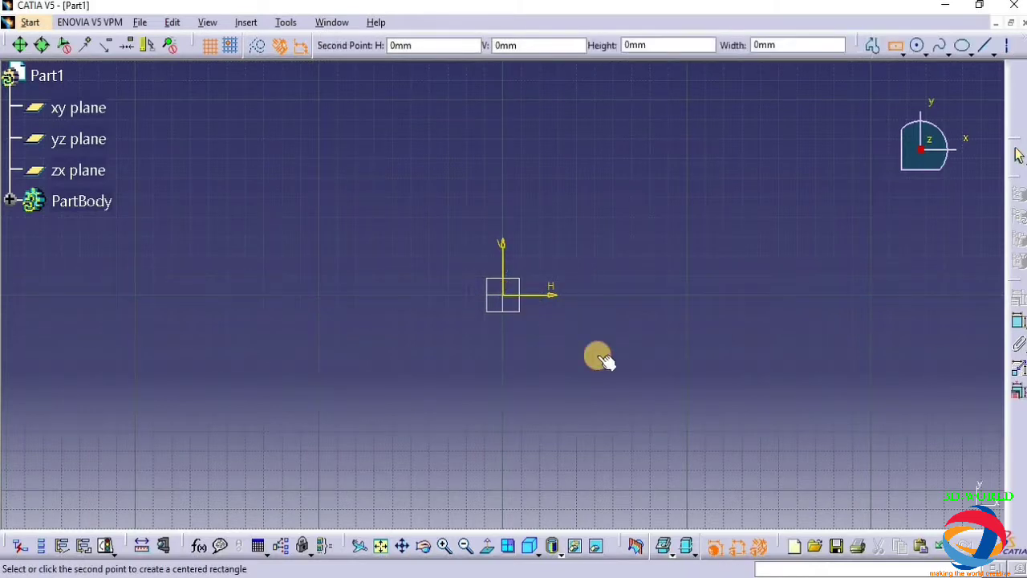
{"action": "left_click", "coordinate": [606, 363]}
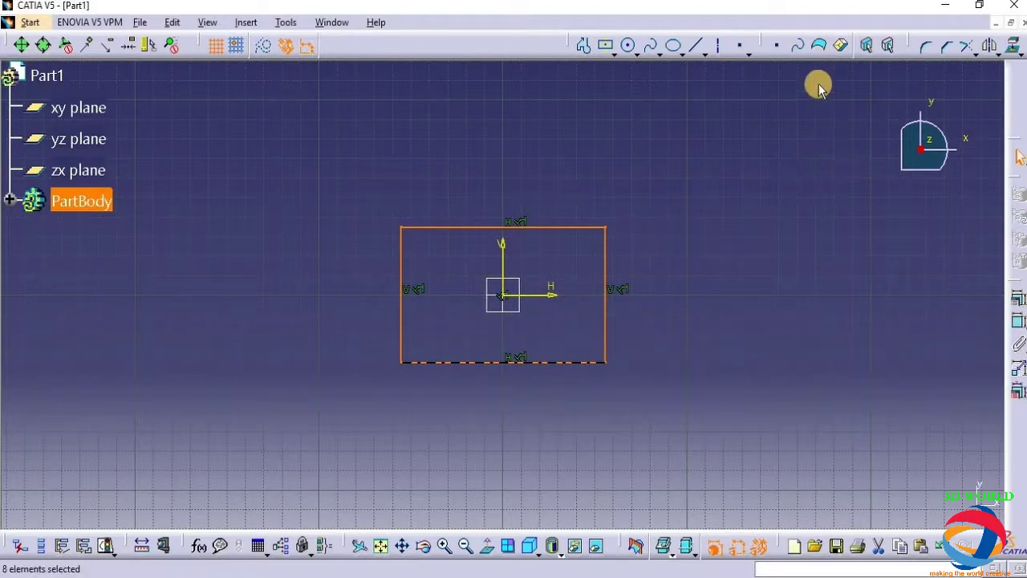
Exit the sketch and pad the rectangle upward into a solid block
{"action": "right_click", "coordinate": [1017, 112]}
{"action": "left_click", "coordinate": [1016, 97]}
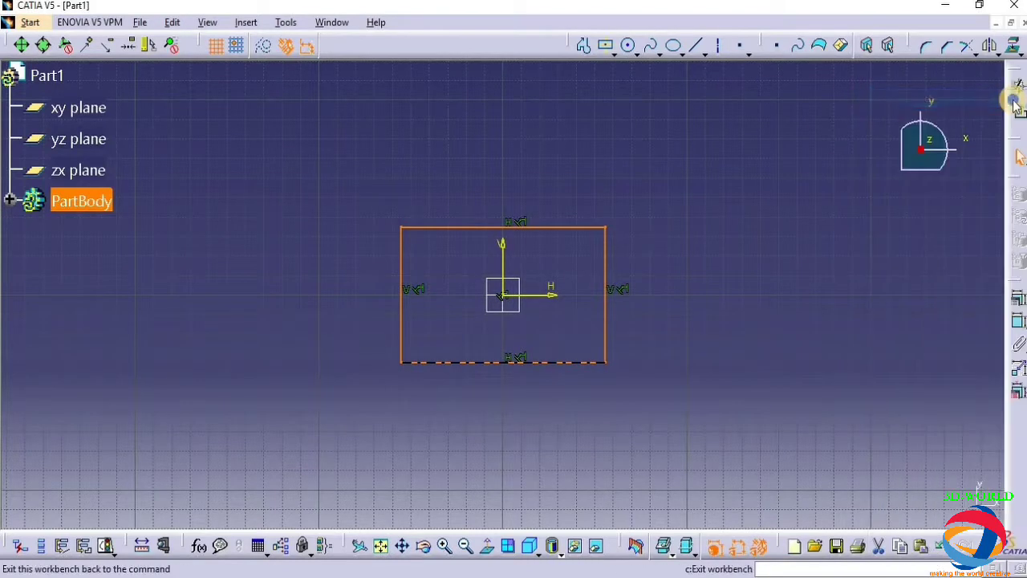
{"action": "right_click", "coordinate": [1016, 97]}
{"action": "left_click", "coordinate": [831, 137]}
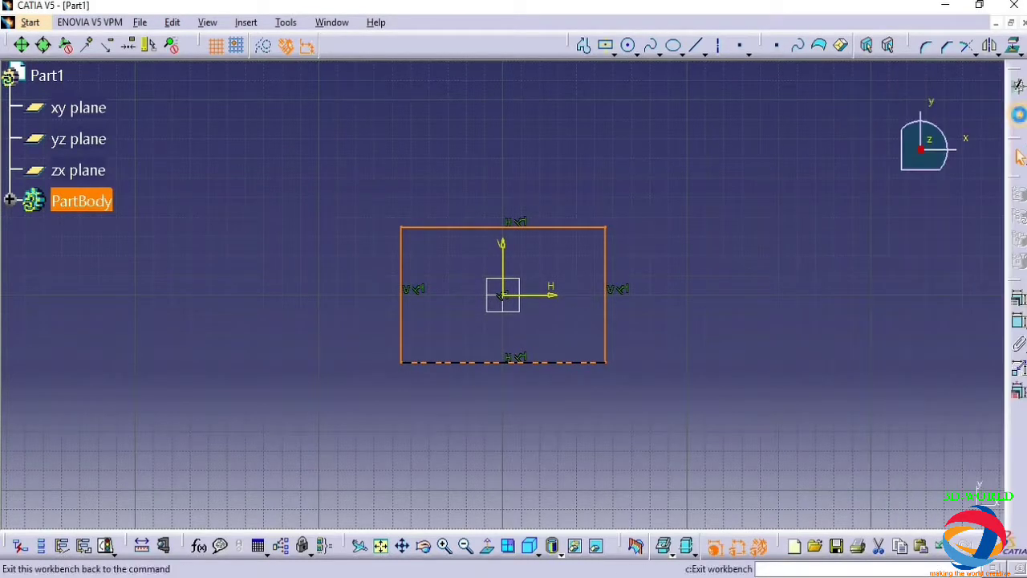
{"action": "left_click", "coordinate": [1013, 121]}
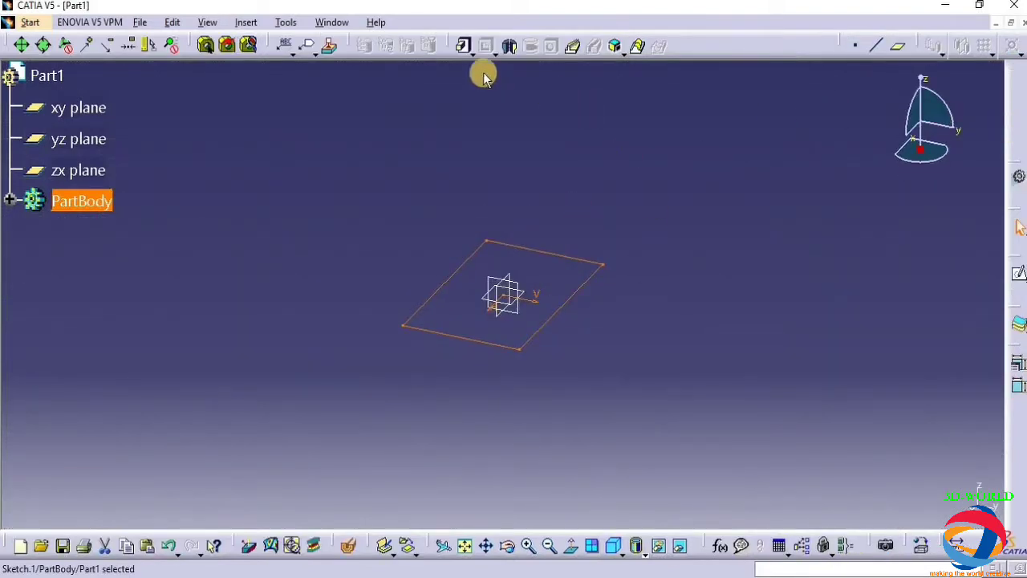
{"action": "left_click", "coordinate": [463, 46]}
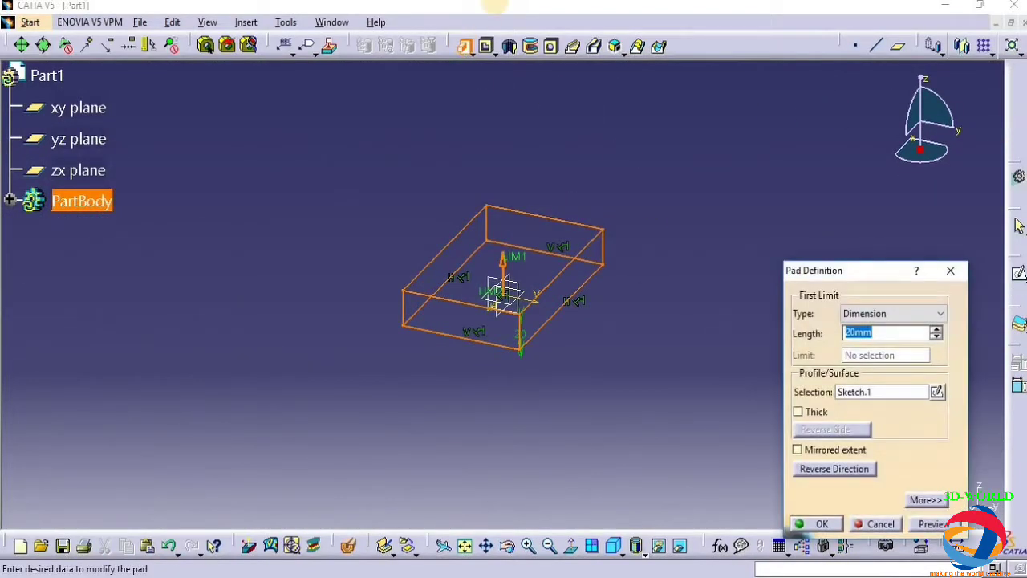
{"action": "key", "text": "Return"}
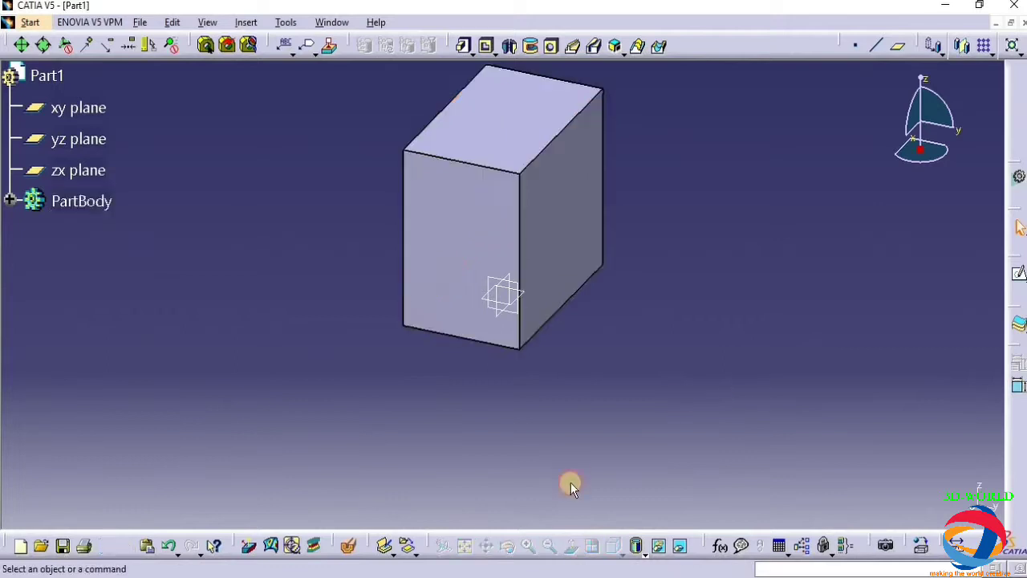
Make the Dress-Up Features tool set available and place it beside the block
{"action": "left_click", "coordinate": [507, 546]}
{"action": "left_click_drag", "start_coordinate": [468, 222], "coordinate": [539, 400]}
{"action": "right_click", "coordinate": [735, 49]}
{"action": "left_click", "coordinate": [773, 131]}
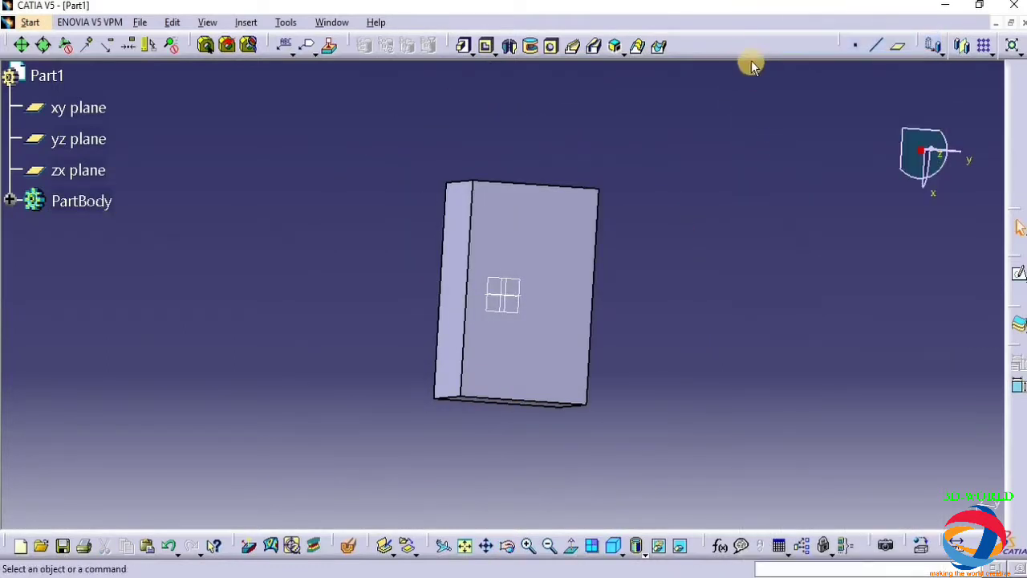
{"action": "right_click", "coordinate": [750, 58]}
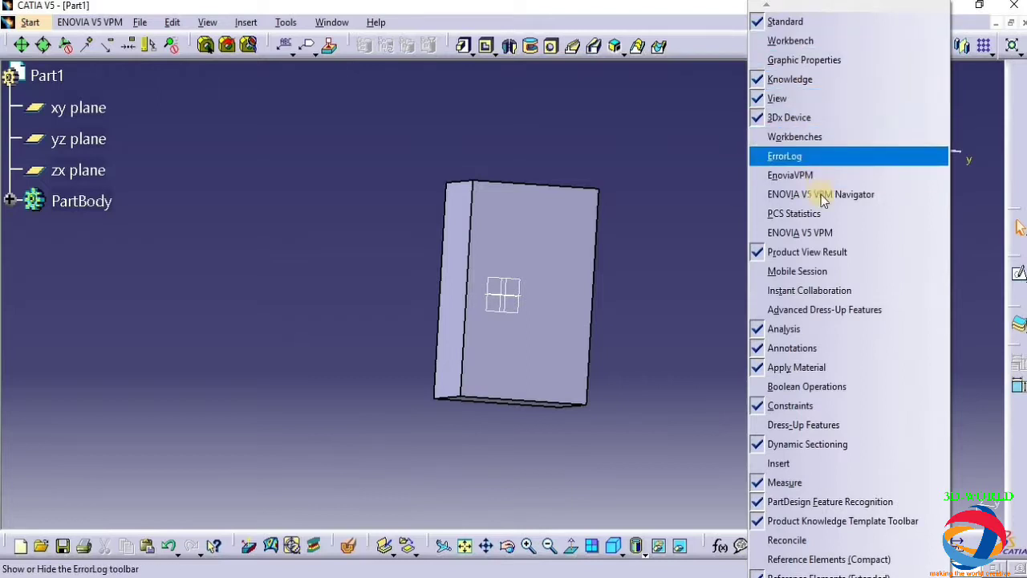
{"action": "left_click", "coordinate": [711, 87]}
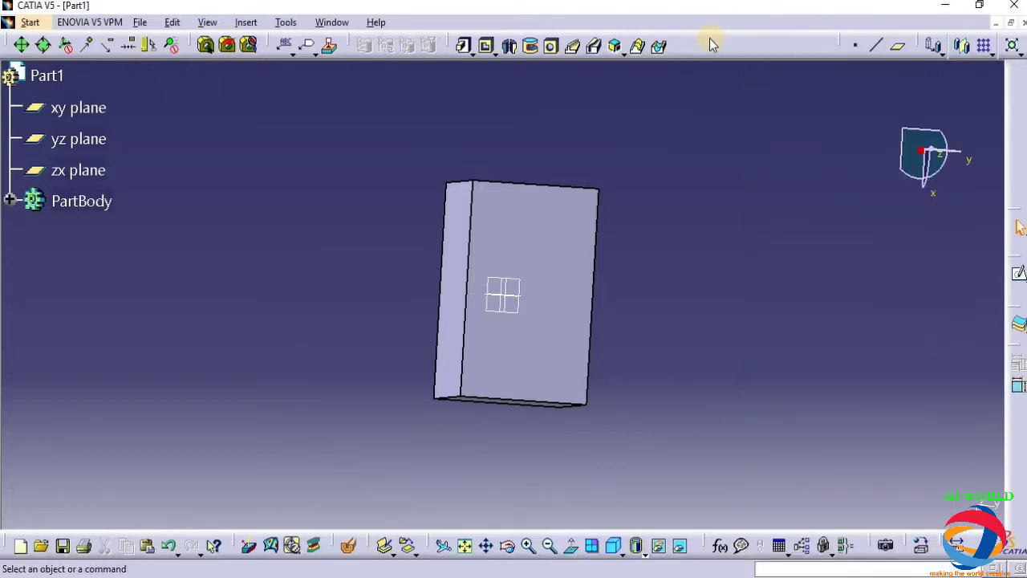
{"action": "right_click", "coordinate": [711, 40]}
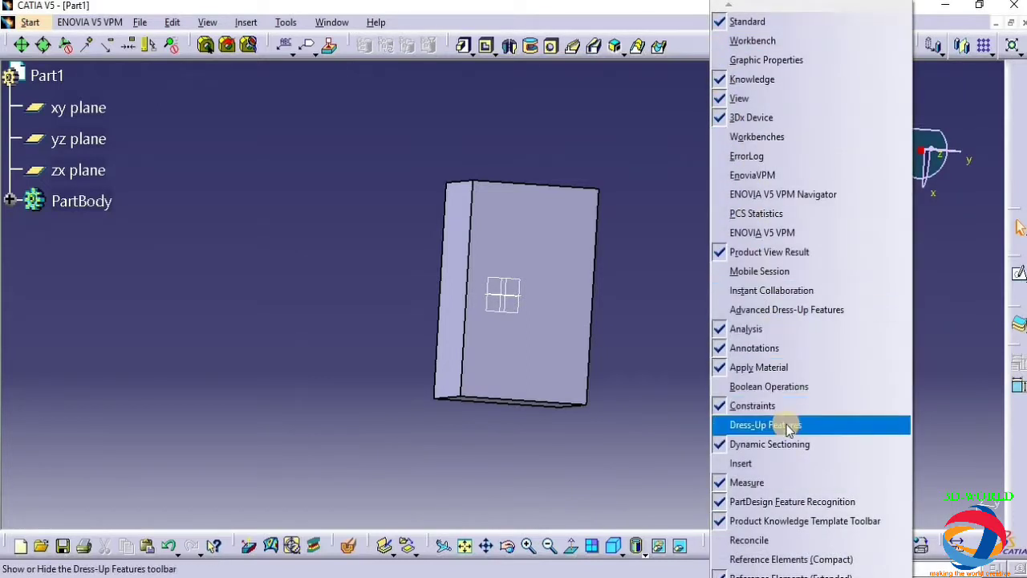
{"action": "left_click", "coordinate": [787, 427]}
{"action": "left_click_drag", "start_coordinate": [817, 151], "coordinate": [765, 231]}
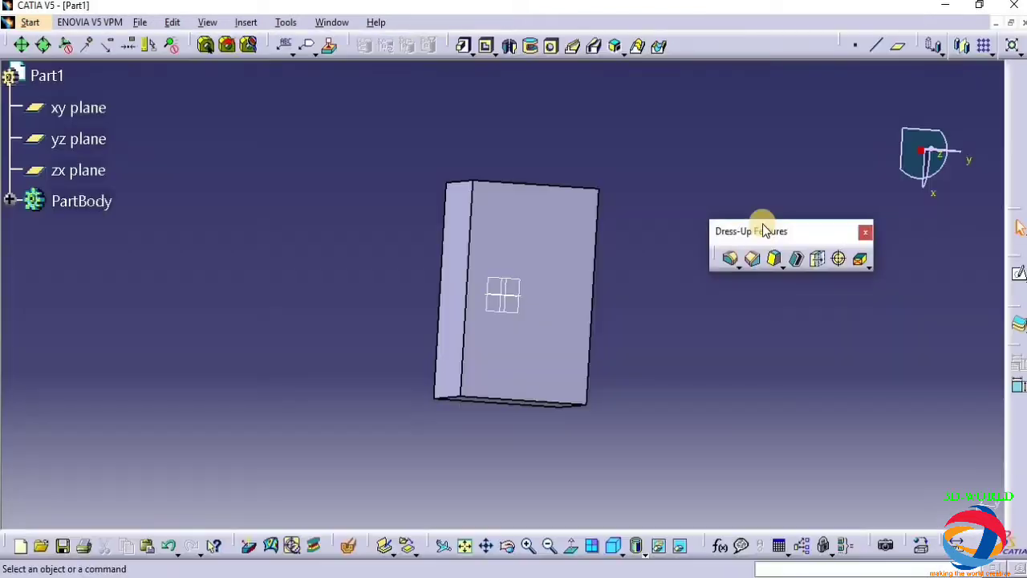
Apply an edge fillet with a 20 mm radius to the short front edge of the block's upper face
{"action": "left_click", "coordinate": [739, 266]}
{"action": "left_click", "coordinate": [752, 291]}
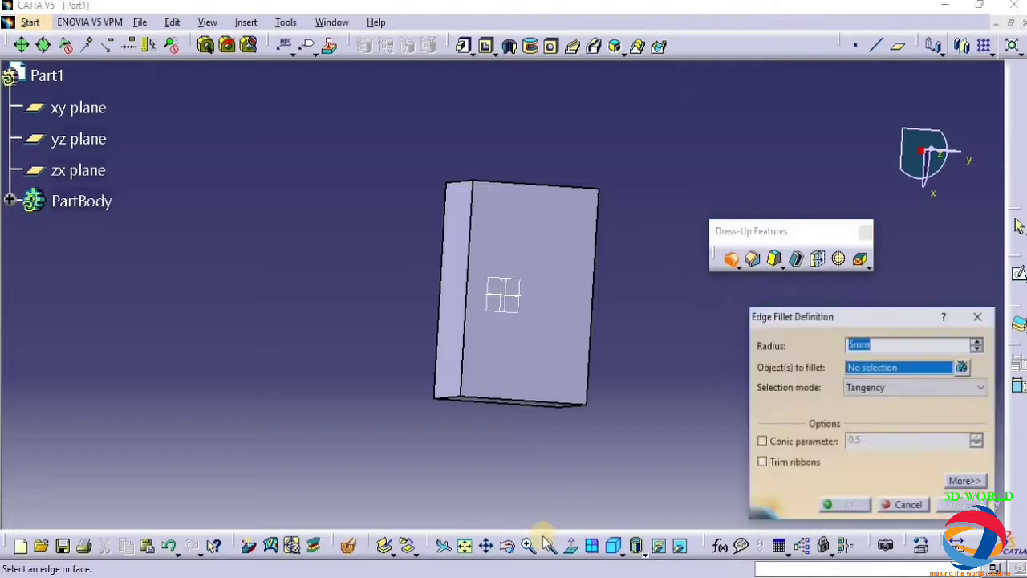
{"action": "middle_click_drag", "start_coordinate": [519, 500], "coordinate": [557, 401]}
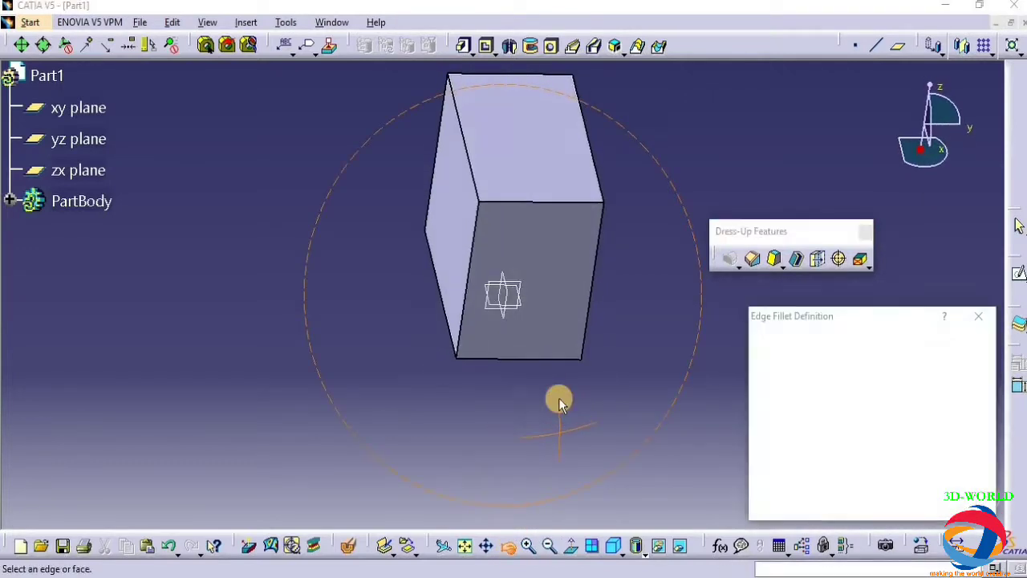
{"action": "left_click", "coordinate": [534, 207]}
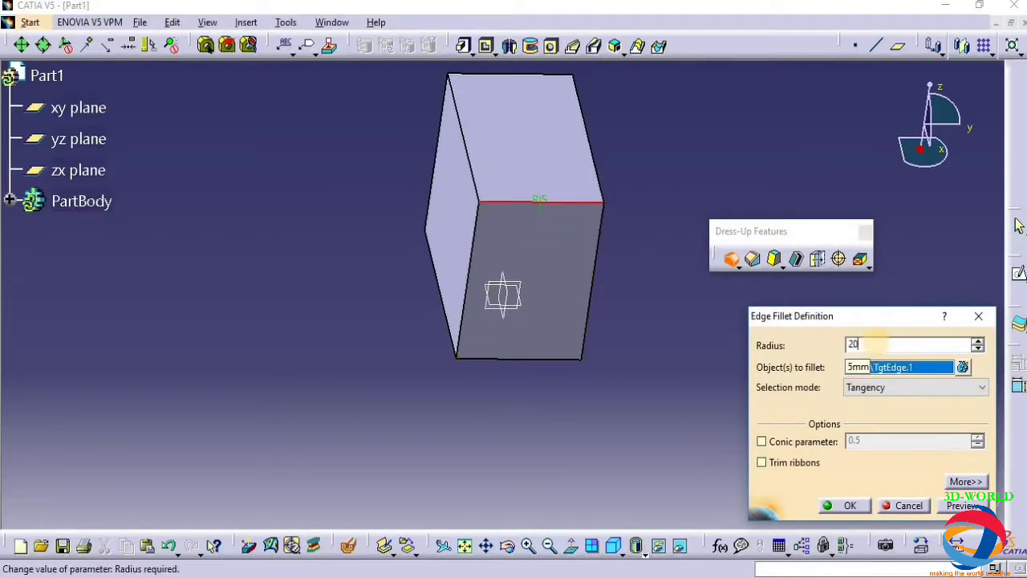
{"action": "left_click", "coordinate": [963, 506]}
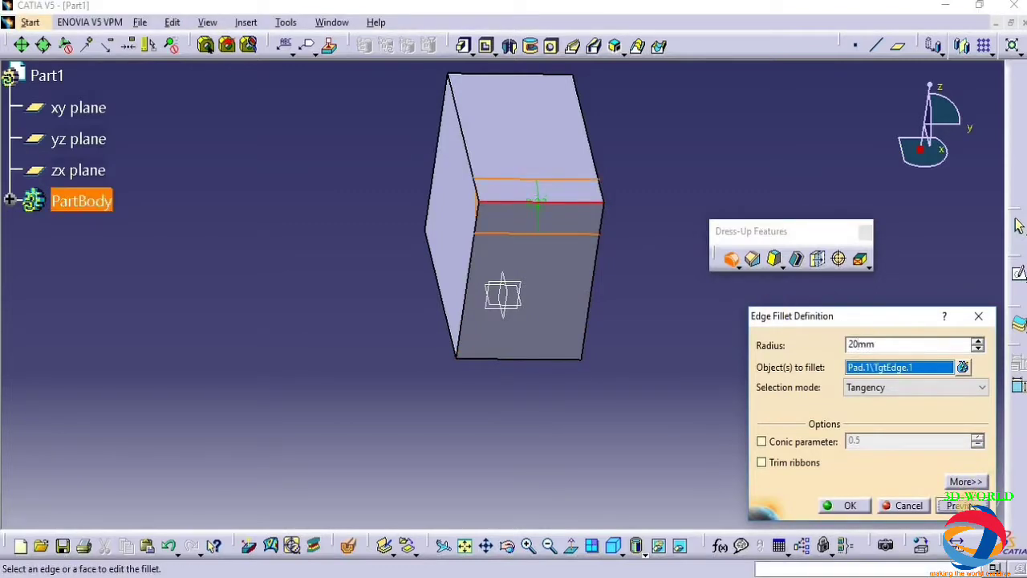
{"action": "left_click", "coordinate": [859, 505]}
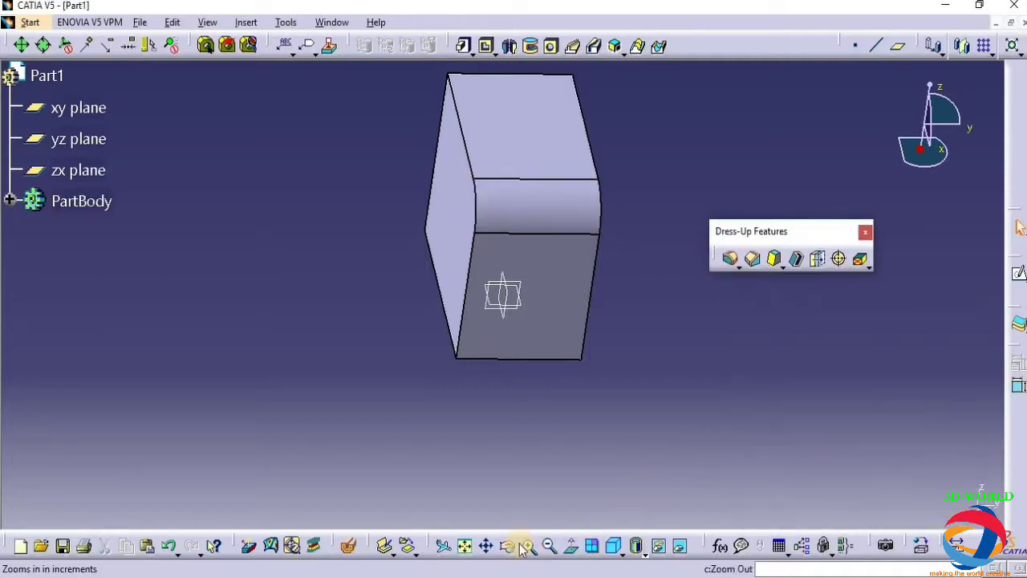
Undo the 20 mm edge fillet on the block
{"action": "middle_click_drag", "start_coordinate": [679, 404], "coordinate": [532, 381]}
{"action": "key", "text": "ctrl+z"}
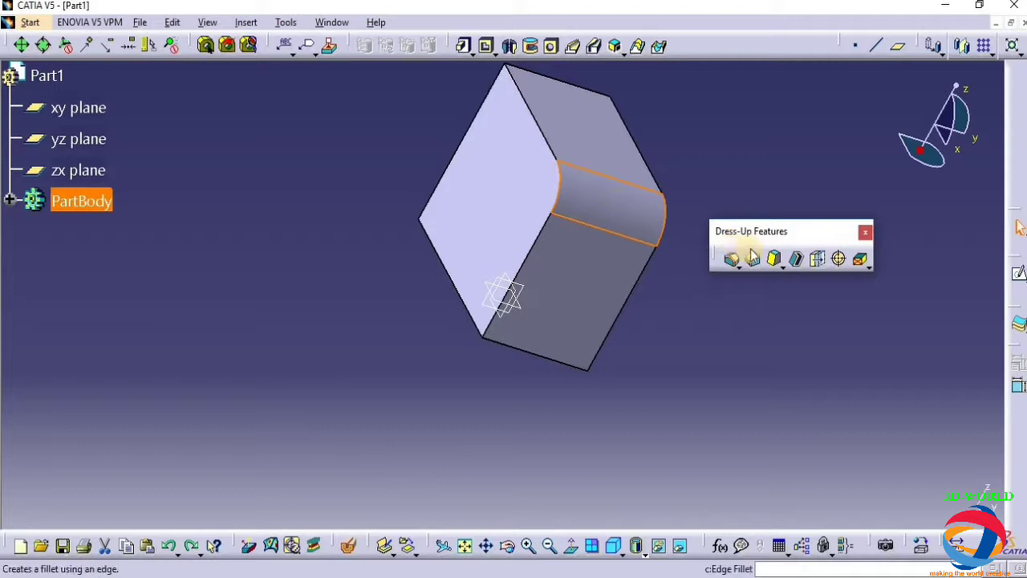
{"action": "key", "text": "ctrl+z"}
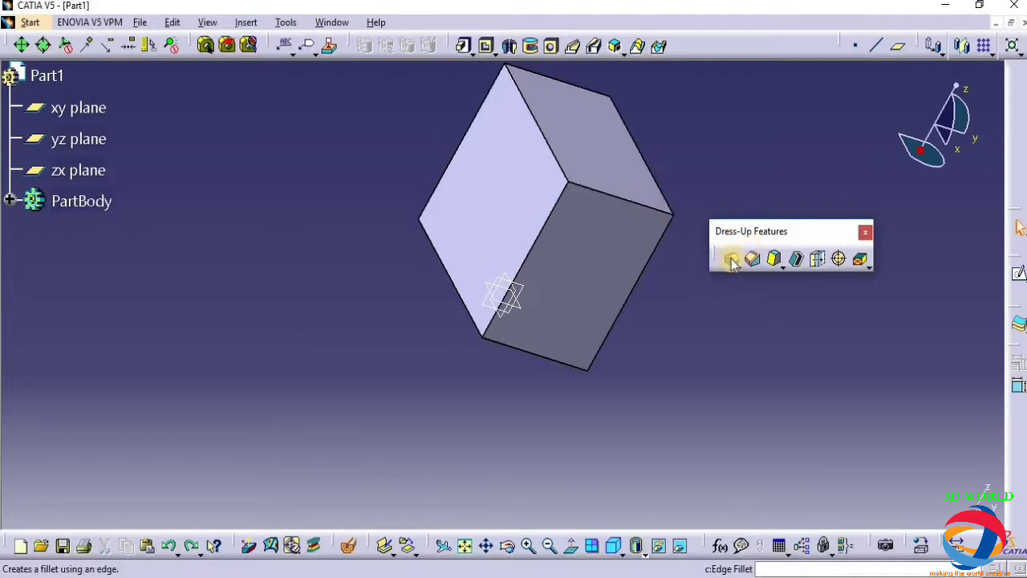
Apply an edge fillet with a 10 mm radius to the short front edge of the block's upper face
{"action": "left_click", "coordinate": [732, 260]}
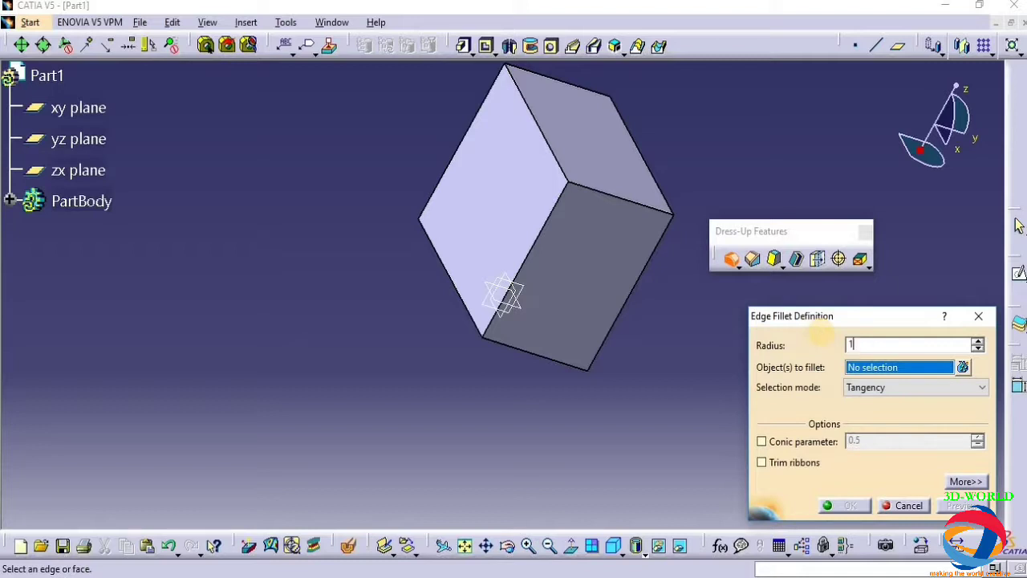
{"action": "left_click", "coordinate": [608, 198]}
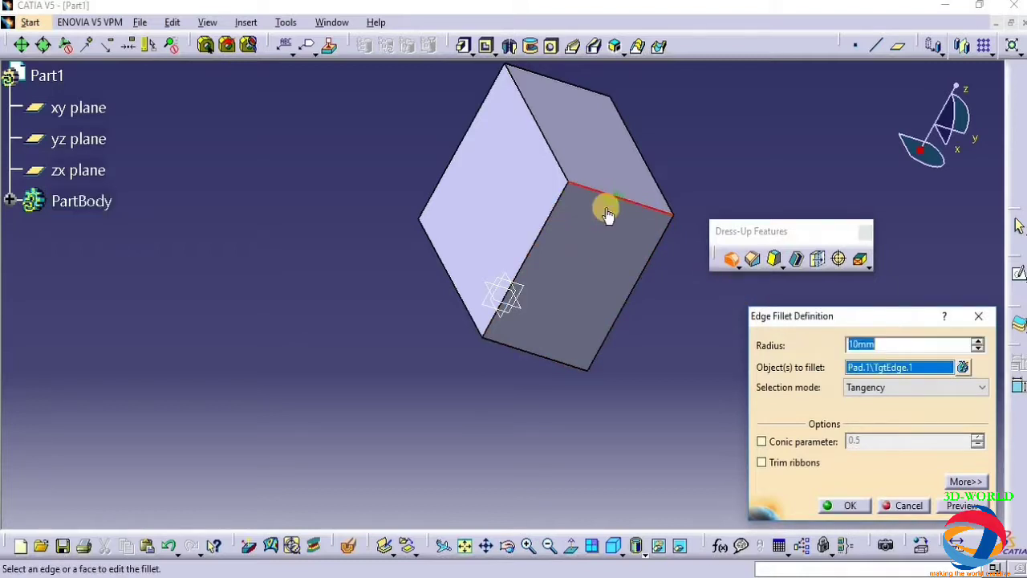
{"action": "left_click", "coordinate": [957, 506]}
{"action": "left_click", "coordinate": [854, 506]}
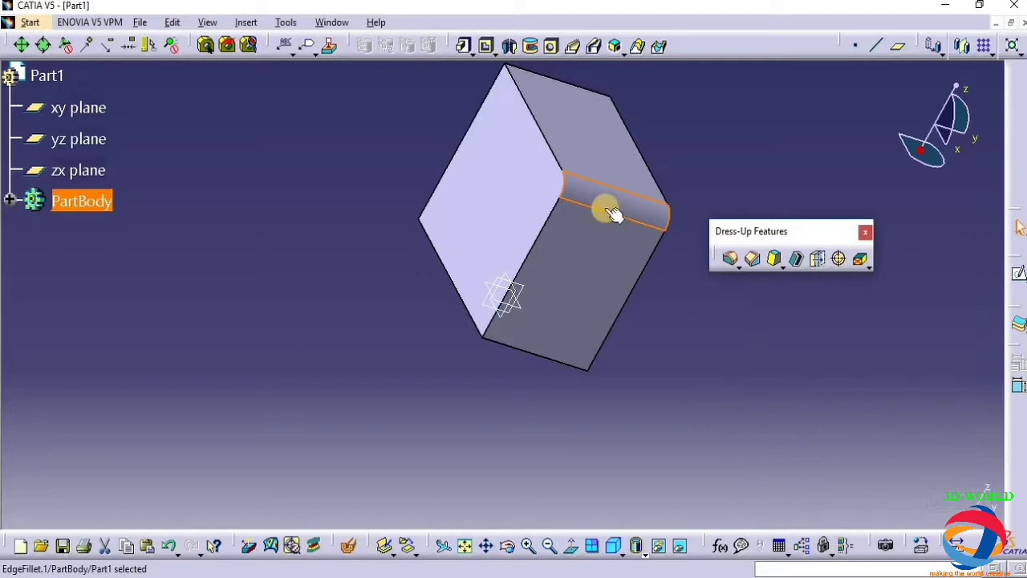
Start a variable radius fillet with a 10 mm radius on the edge between the light and dark faces turned toward the viewer
{"action": "left_click", "coordinate": [507, 546]}
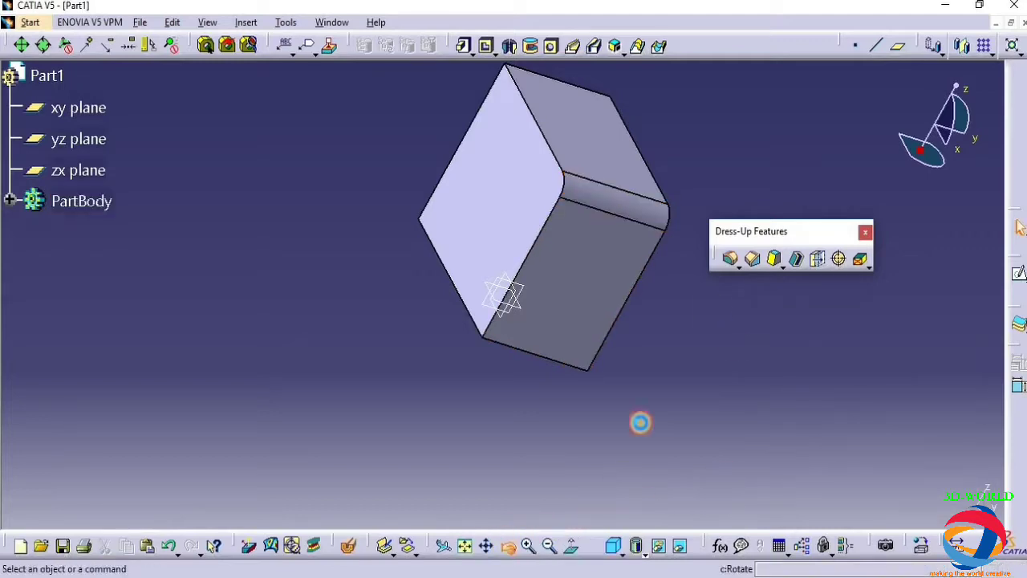
{"action": "left_click_drag", "start_coordinate": [438, 201], "coordinate": [411, 471]}
{"action": "left_click", "coordinate": [508, 546]}
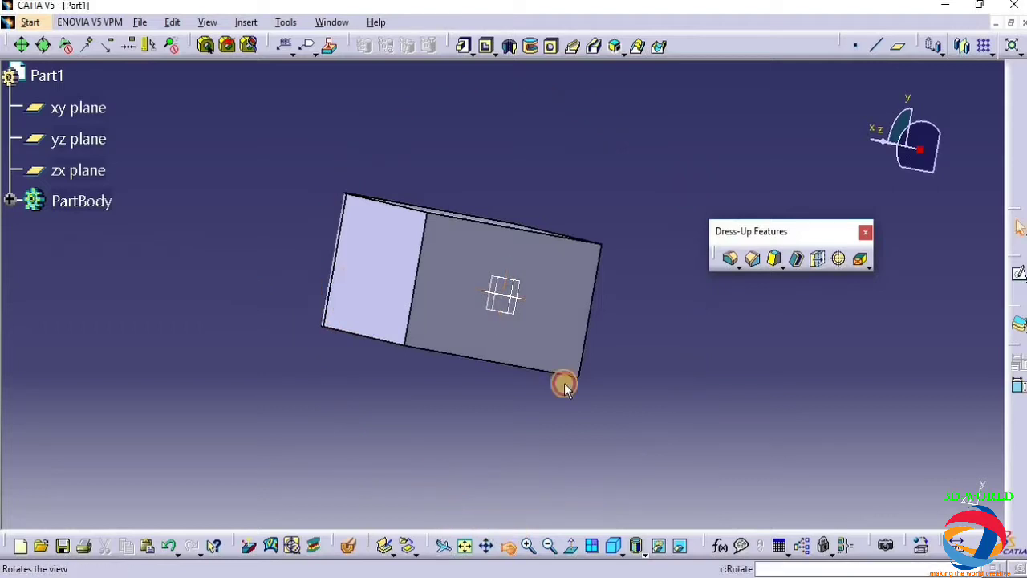
{"action": "left_click_drag", "start_coordinate": [486, 283], "coordinate": [450, 321]}
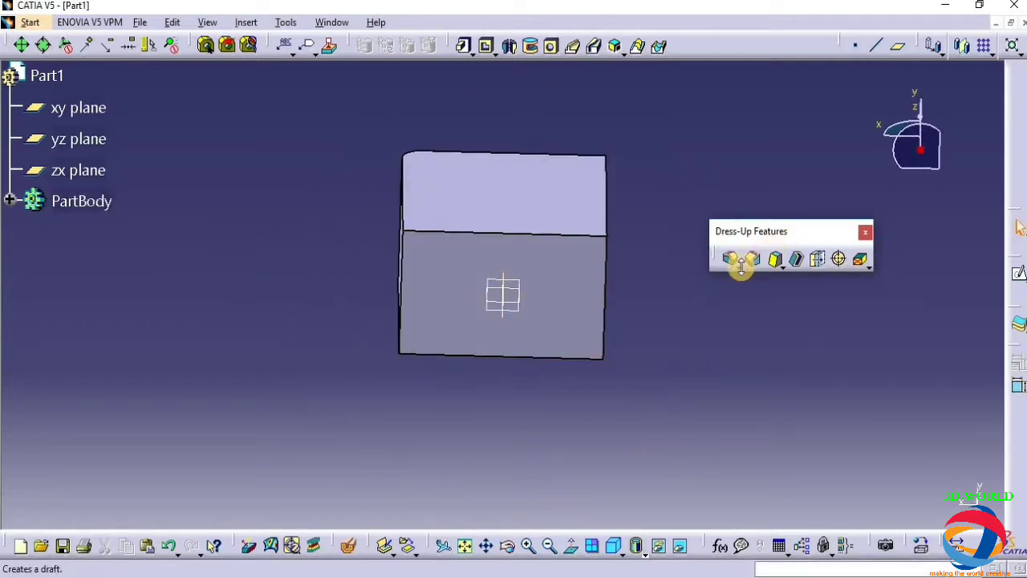
{"action": "left_click", "coordinate": [736, 267]}
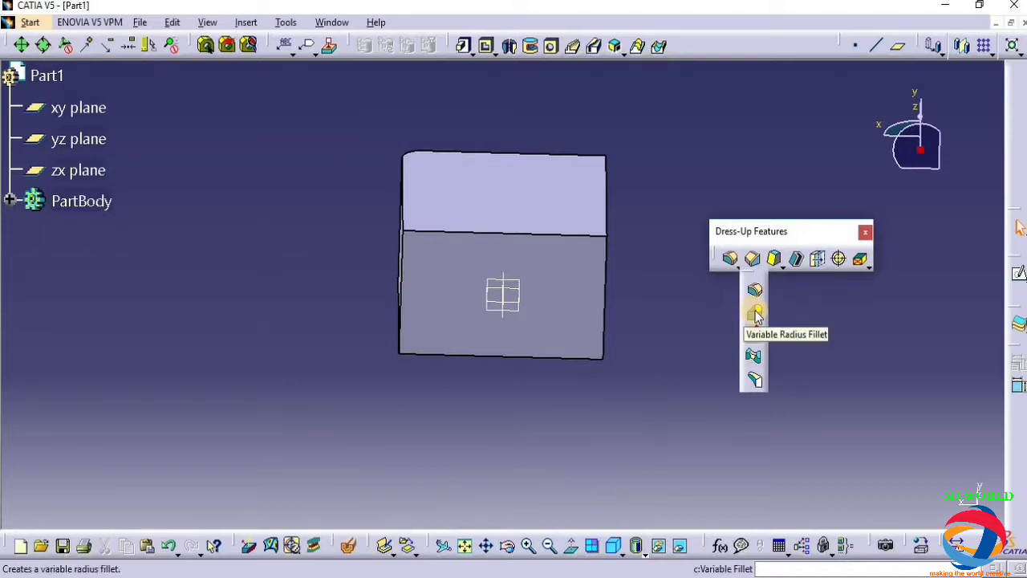
{"action": "left_click", "coordinate": [756, 311]}
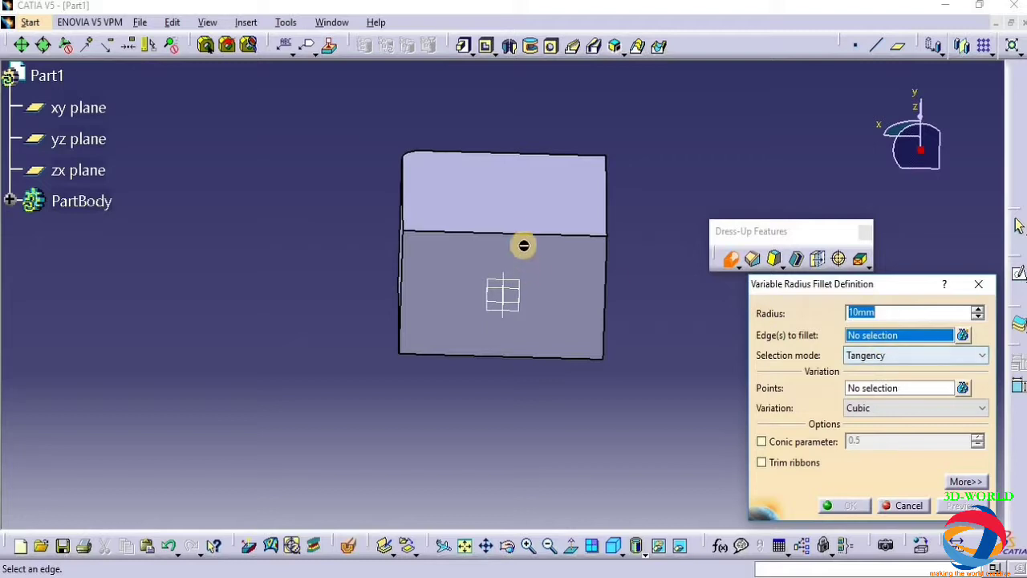
{"action": "left_click", "coordinate": [528, 236]}
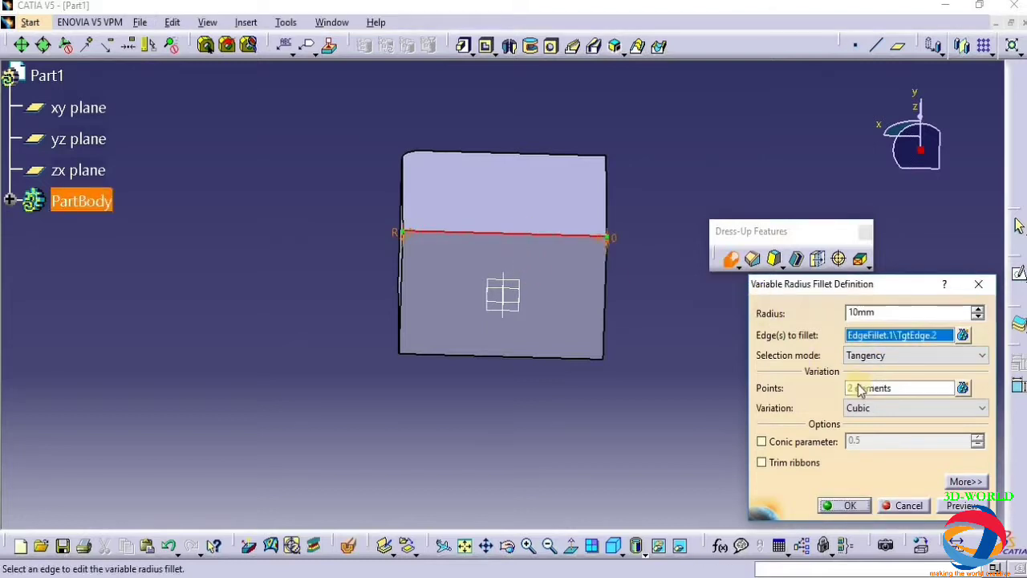
Add three intermediate variation points spaced along the selected fillet edge
{"action": "left_click", "coordinate": [889, 388]}
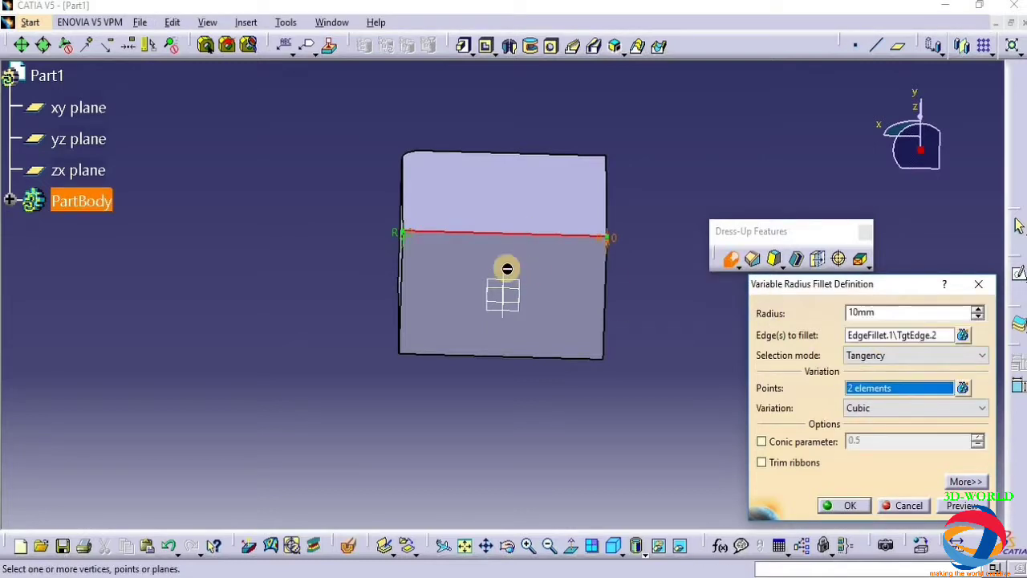
{"action": "left_click", "coordinate": [444, 234]}
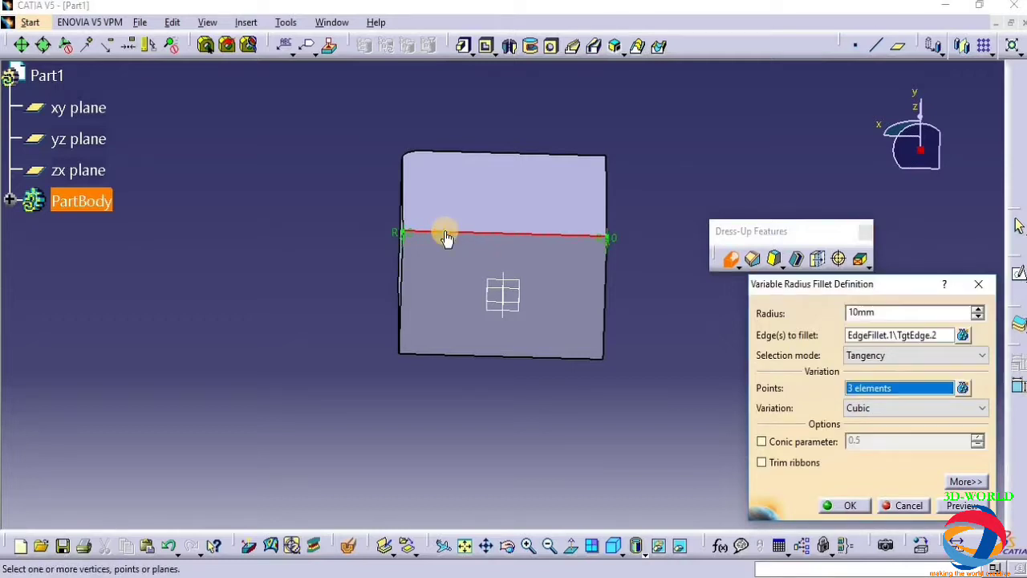
{"action": "left_click", "coordinate": [493, 234]}
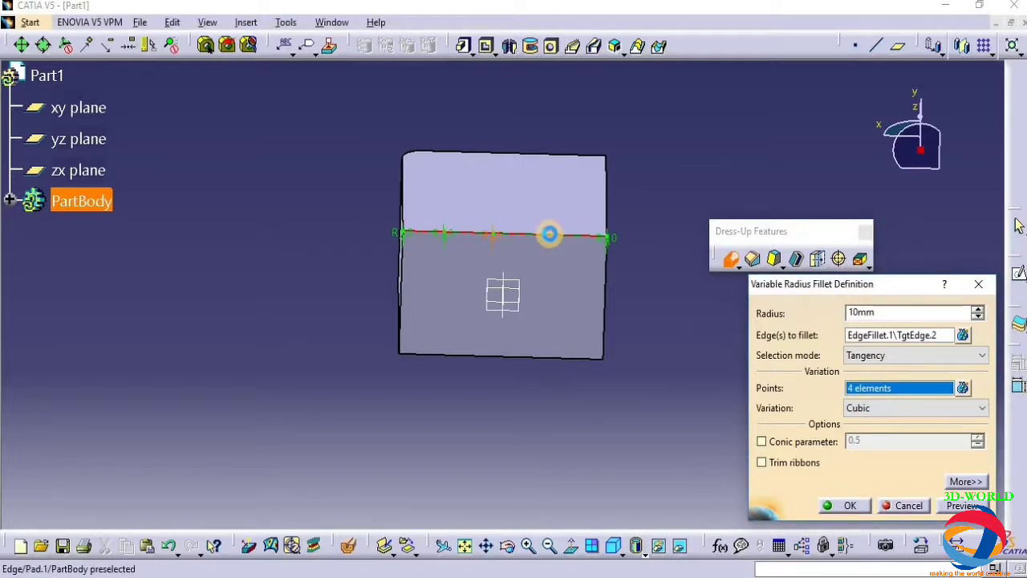
{"action": "left_click", "coordinate": [549, 233]}
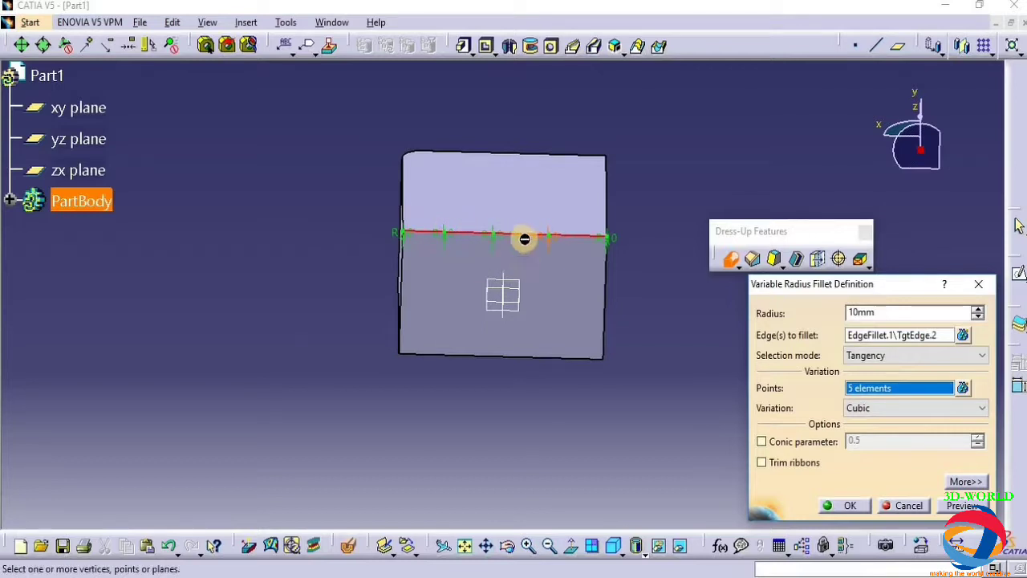
Remove the variation points at the fillet edge's right end and at the intermediate location next to it
{"action": "left_click", "coordinate": [549, 239]}
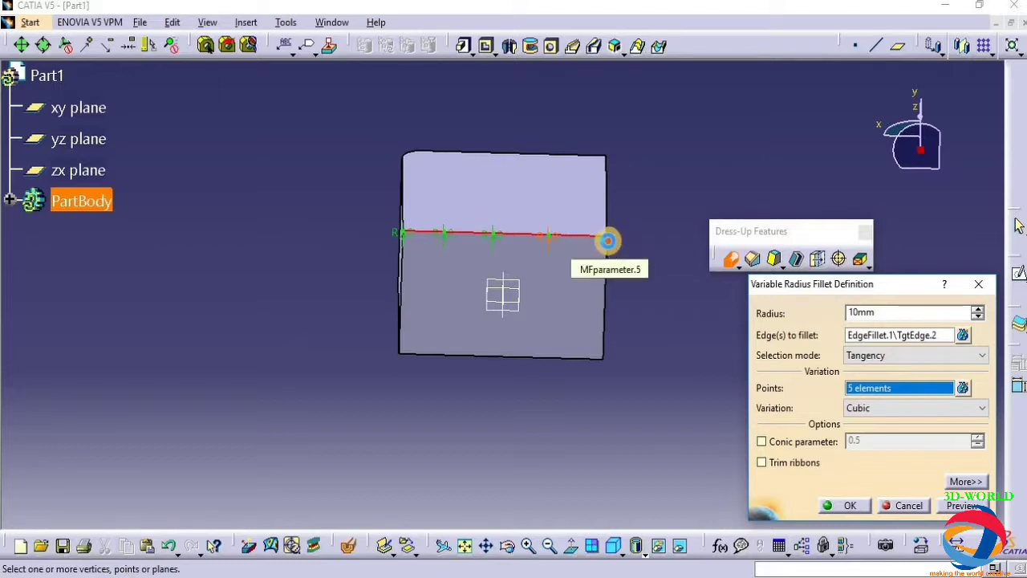
{"action": "double_click", "coordinate": [608, 240]}
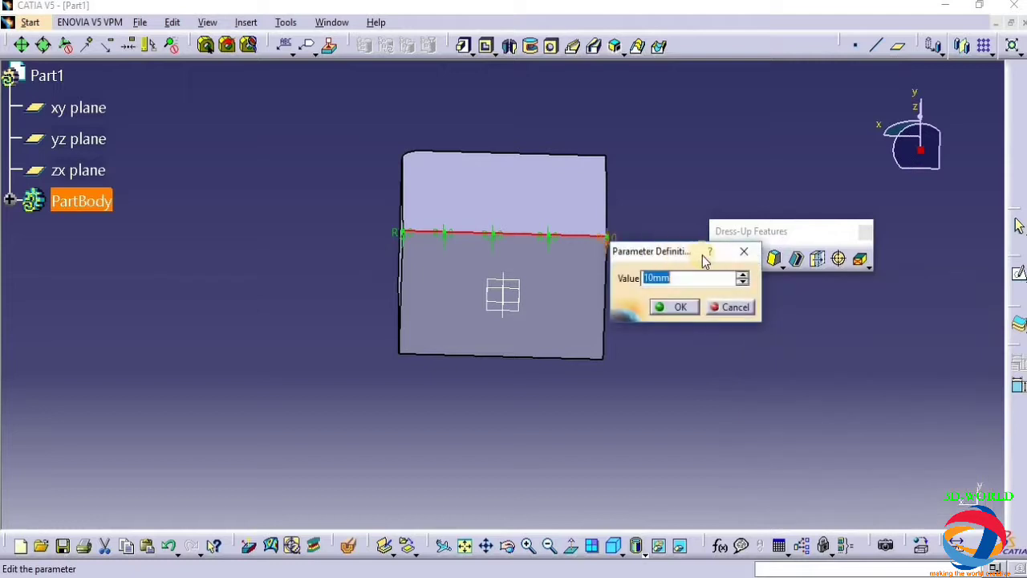
{"action": "left_click", "coordinate": [744, 251]}
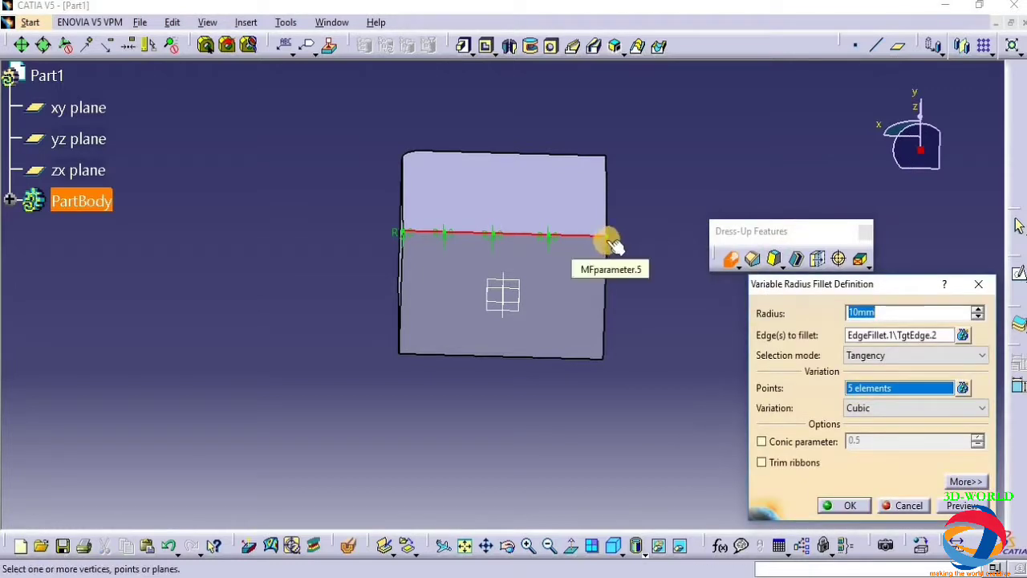
{"action": "double_click", "coordinate": [607, 240]}
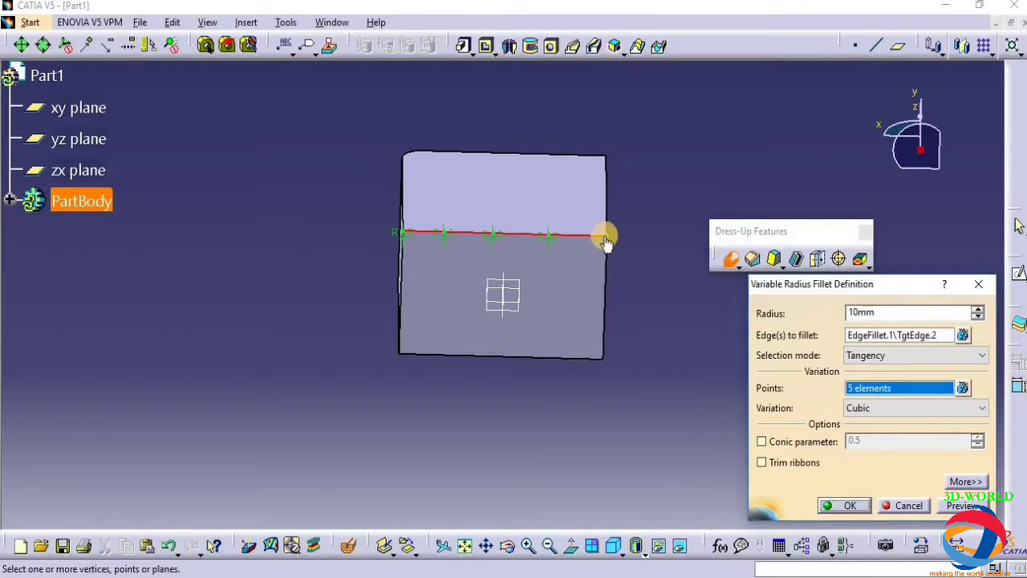
{"action": "left_click", "coordinate": [546, 236]}
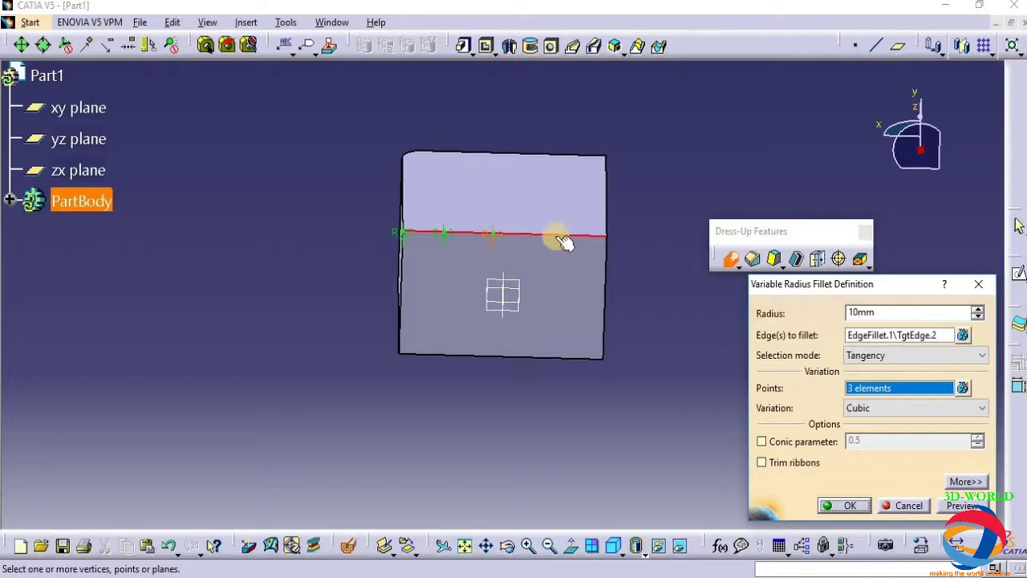
Place an intermediate variation point on the fillet edge between the middle point and the edge's right end
{"action": "left_click", "coordinate": [546, 236]}
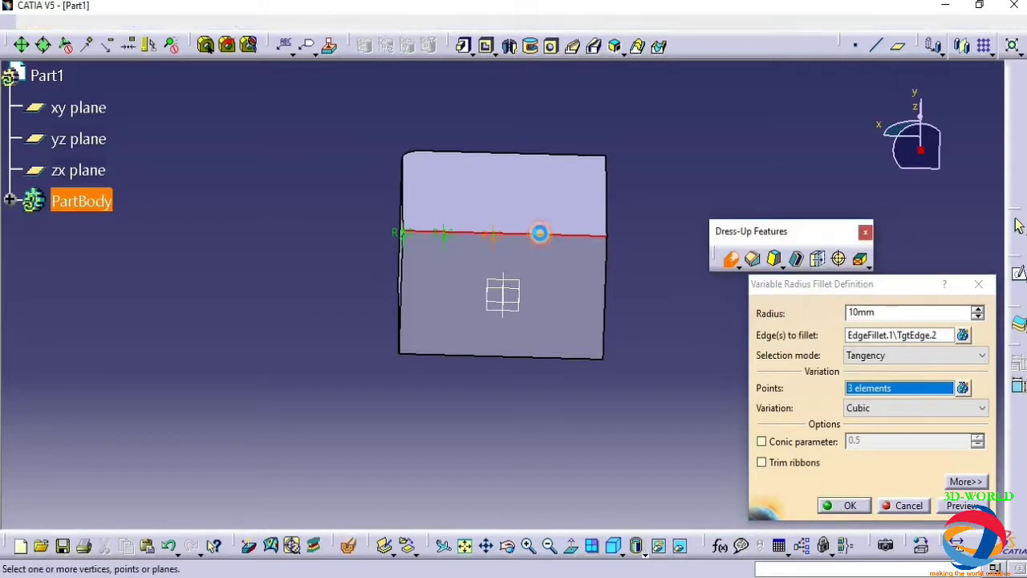
{"action": "left_click", "coordinate": [540, 236]}
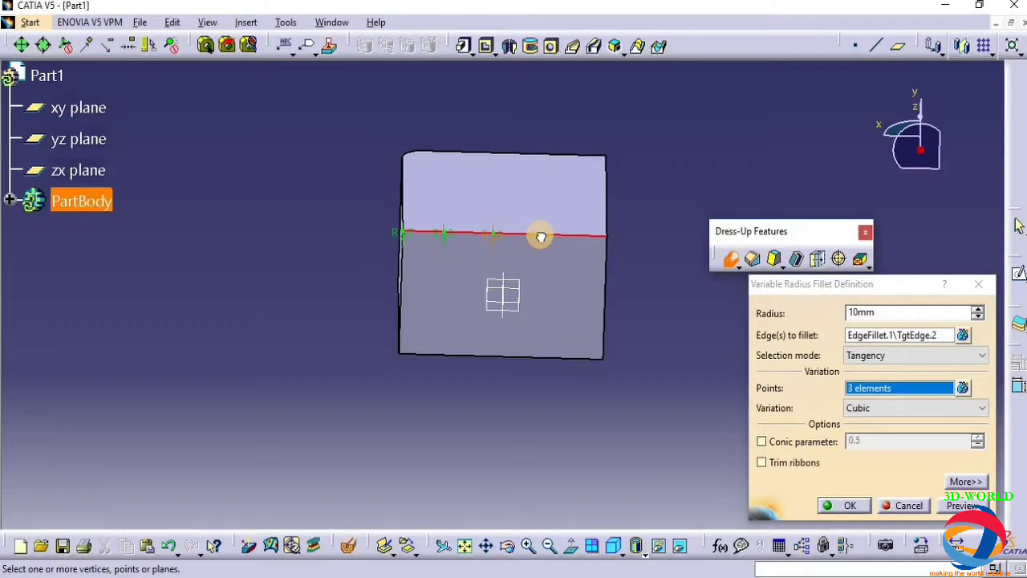
{"action": "left_click", "coordinate": [871, 312]}
{"action": "left_click", "coordinate": [592, 278]}
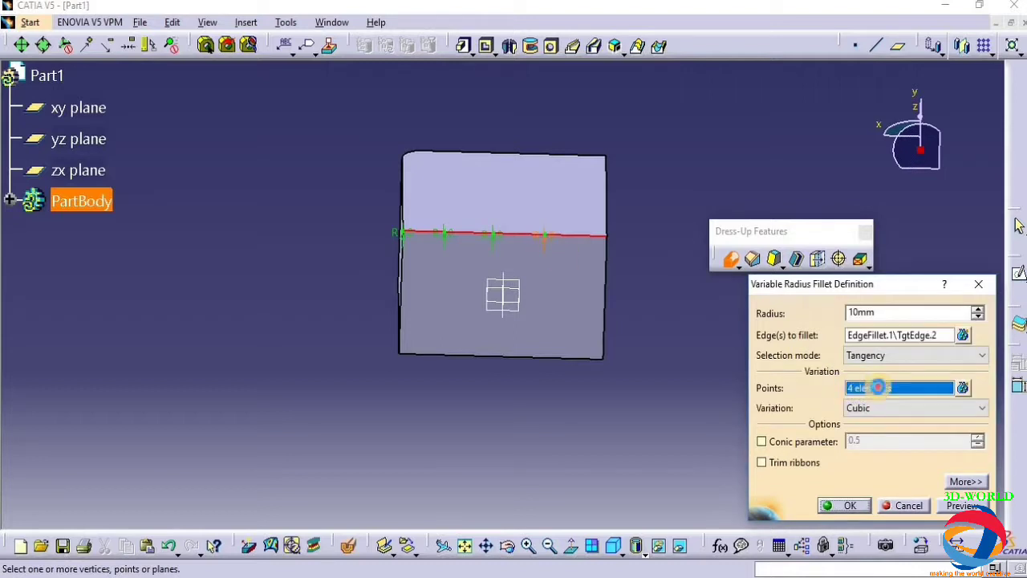
{"action": "right_click", "coordinate": [544, 242]}
{"action": "left_click", "coordinate": [538, 234]}
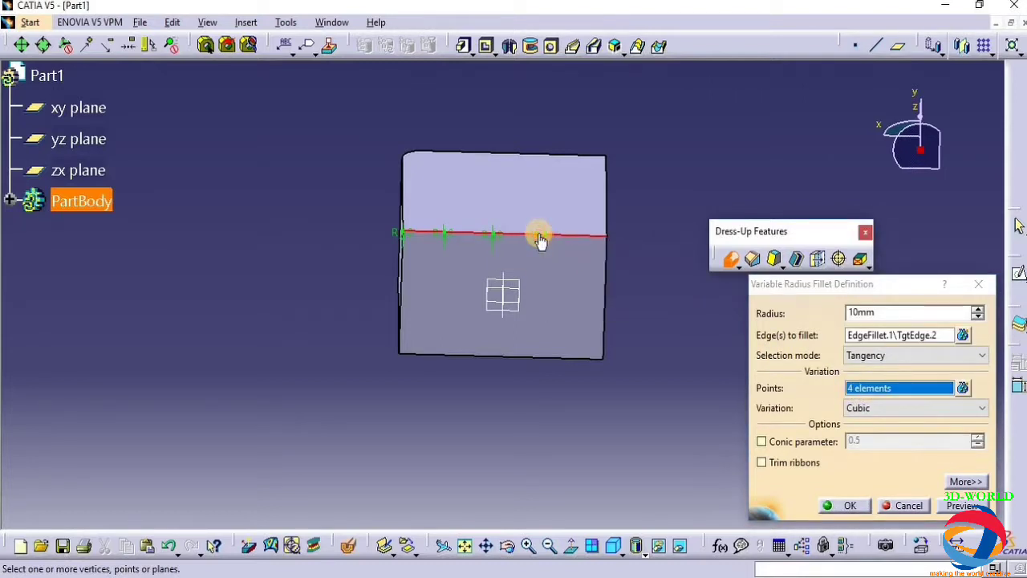
{"action": "double_click", "coordinate": [538, 234]}
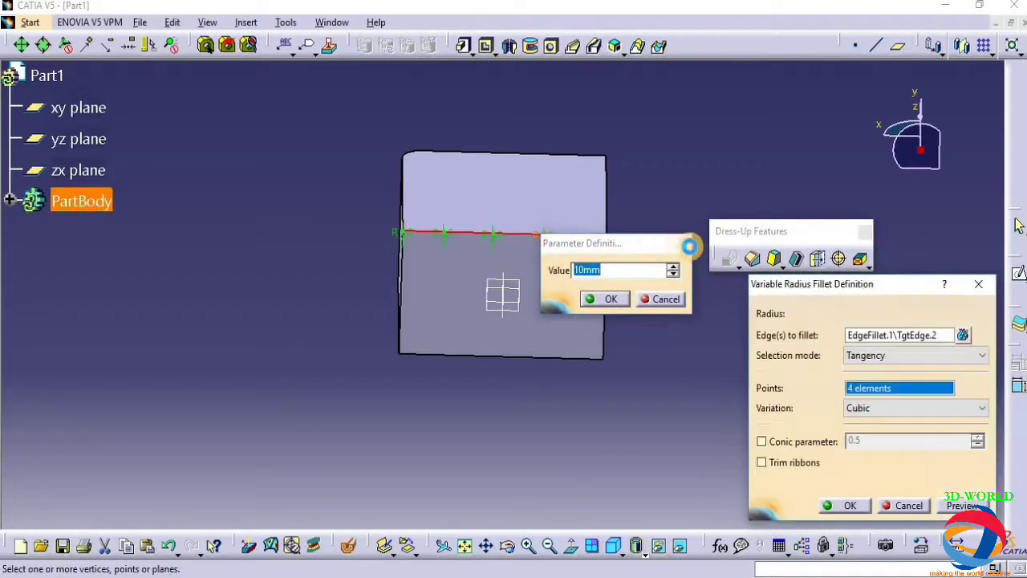
{"action": "key", "text": "Return"}
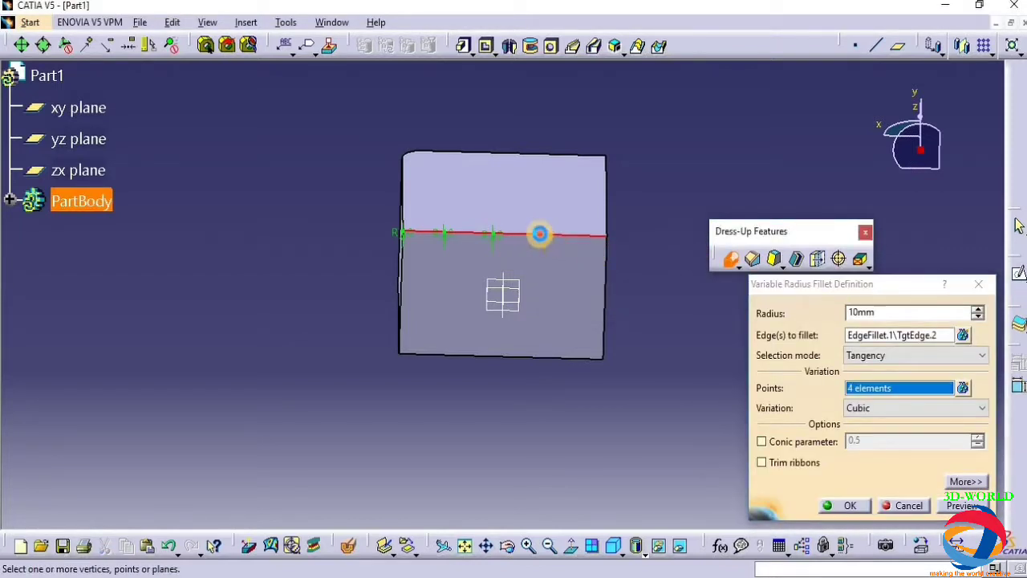
{"action": "double_click", "coordinate": [540, 238]}
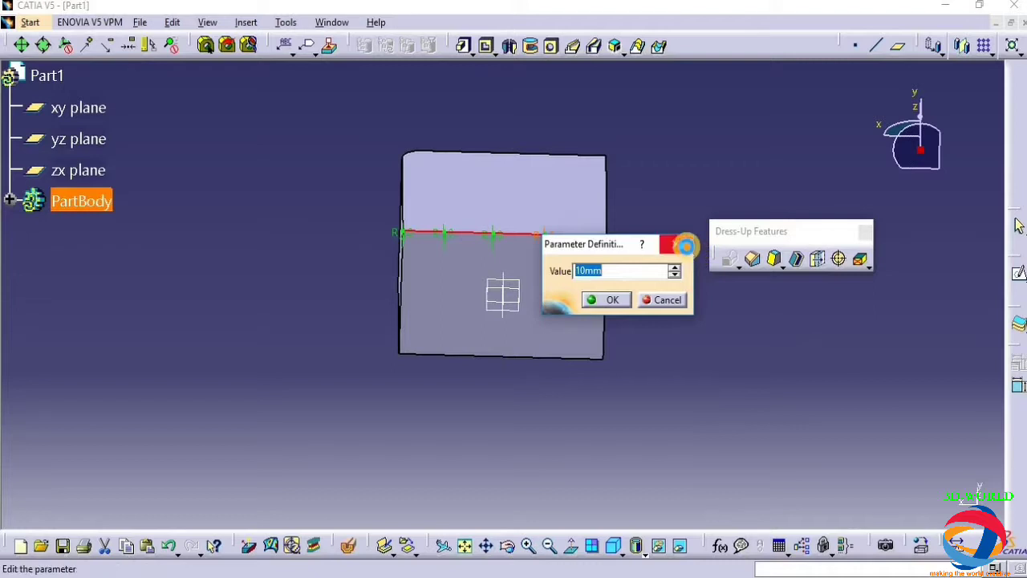
{"action": "left_click", "coordinate": [676, 243]}
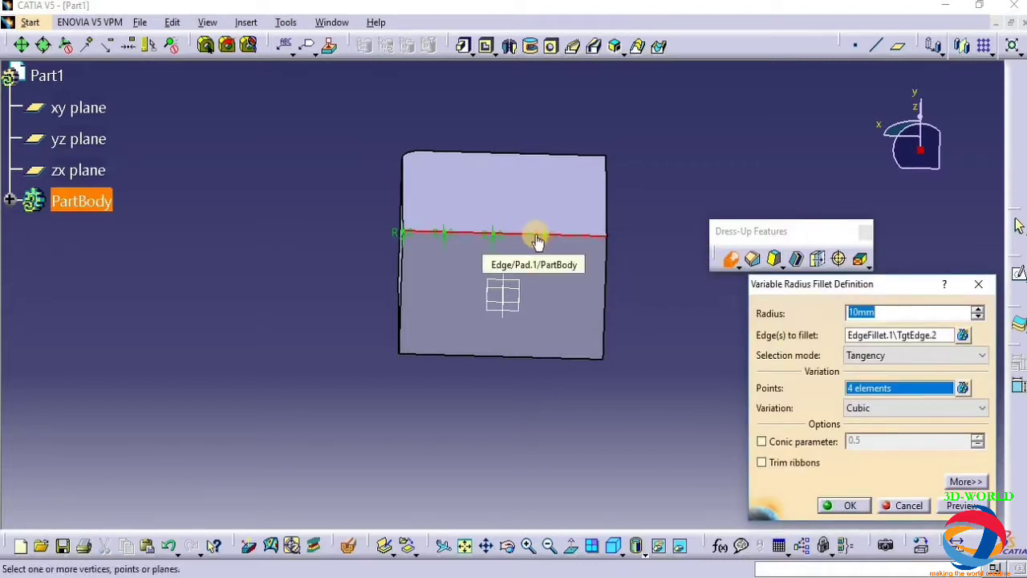
{"action": "double_click", "coordinate": [536, 235]}
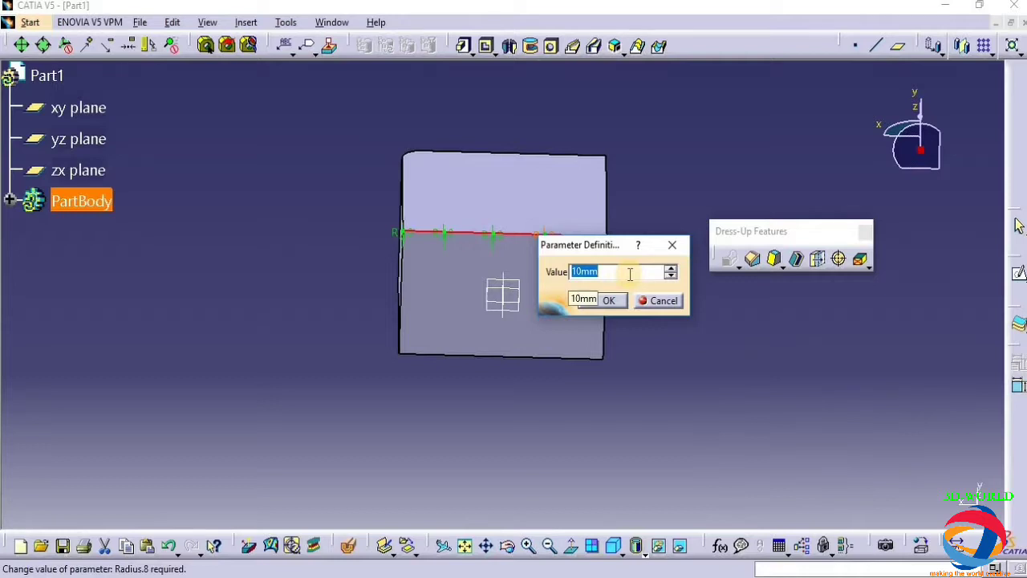
{"action": "left_click", "coordinate": [672, 245]}
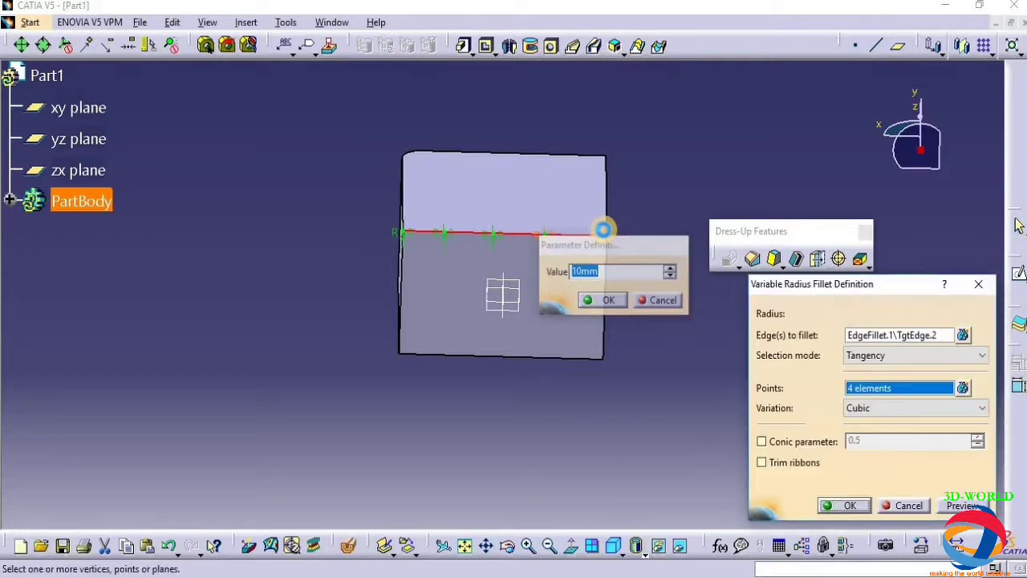
{"action": "double_click", "coordinate": [393, 235]}
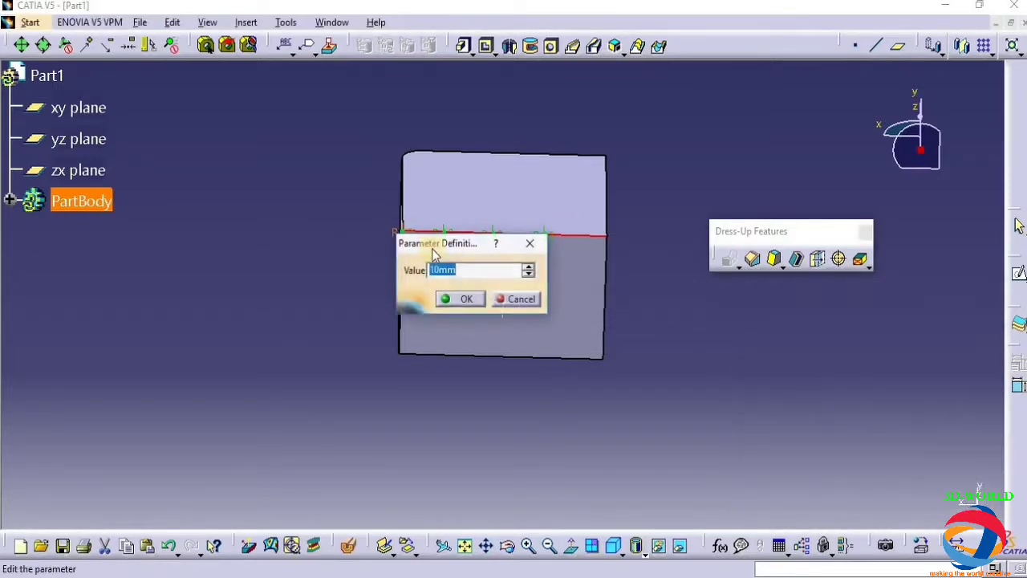
{"action": "left_click", "coordinate": [529, 242]}
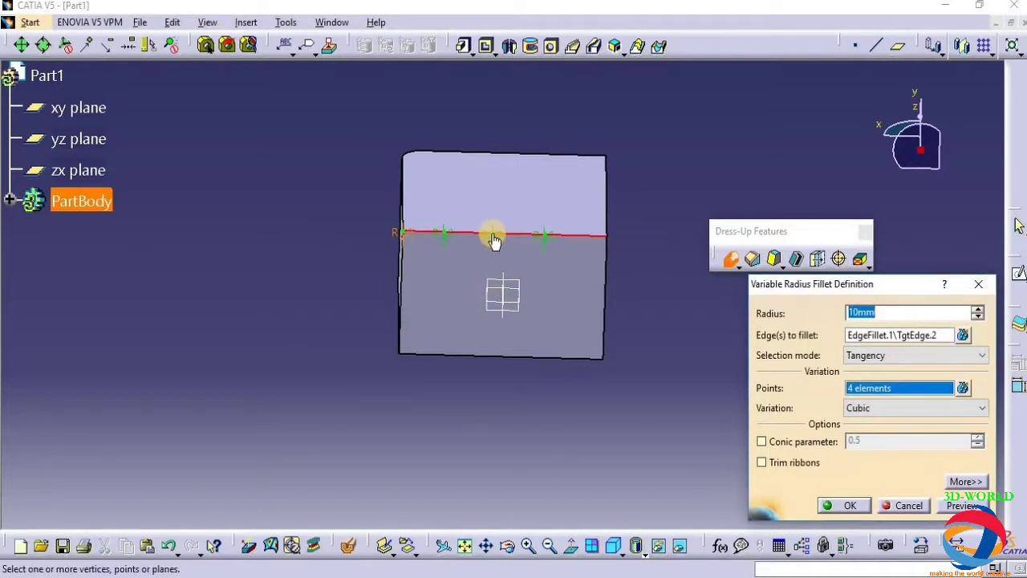
Remove the rightmost variation point from the fillet edge and place it again at the same spot
{"action": "left_click", "coordinate": [543, 234]}
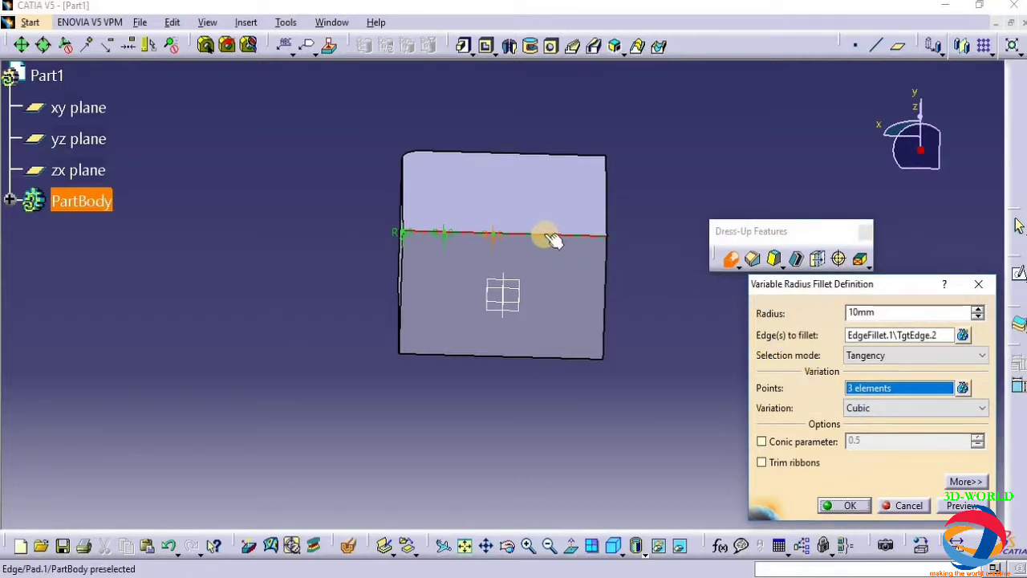
{"action": "left_click", "coordinate": [542, 236]}
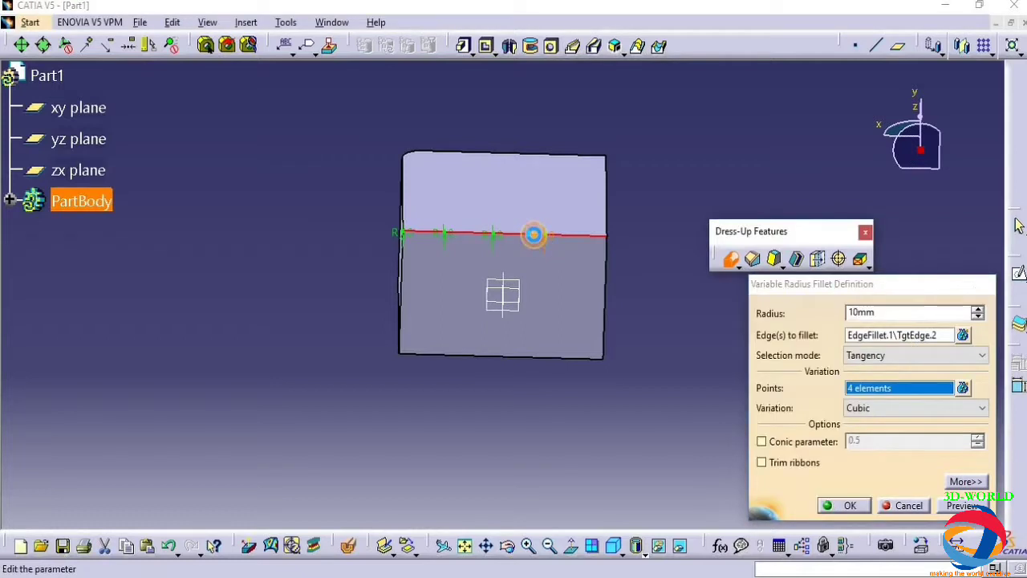
{"action": "double_click", "coordinate": [534, 235]}
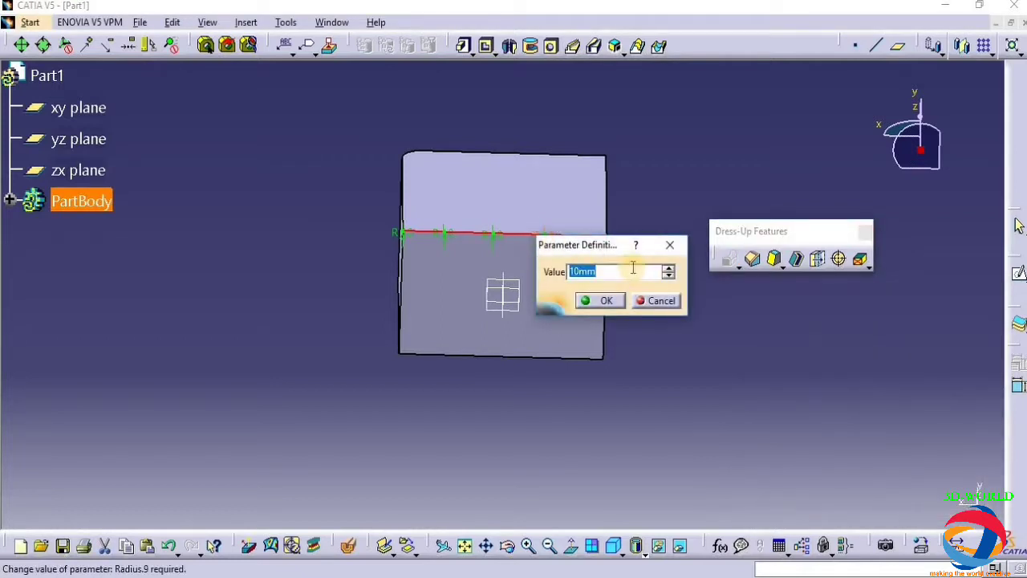
{"action": "left_click", "coordinate": [670, 245]}
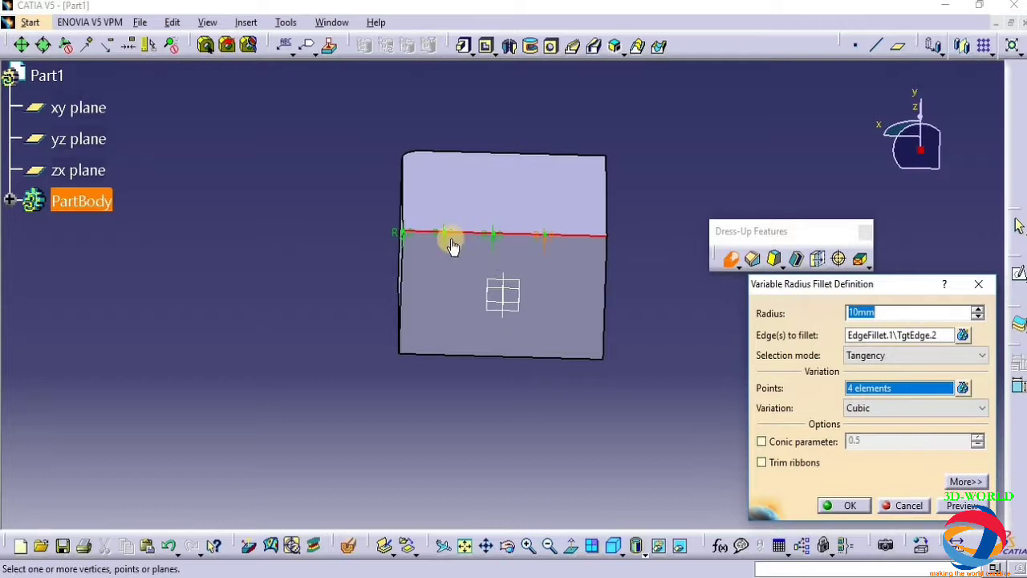
Set the radius to 5 mm at the fillet edge's left end and 7 mm at the adjacent variation point
{"action": "double_click", "coordinate": [400, 235]}
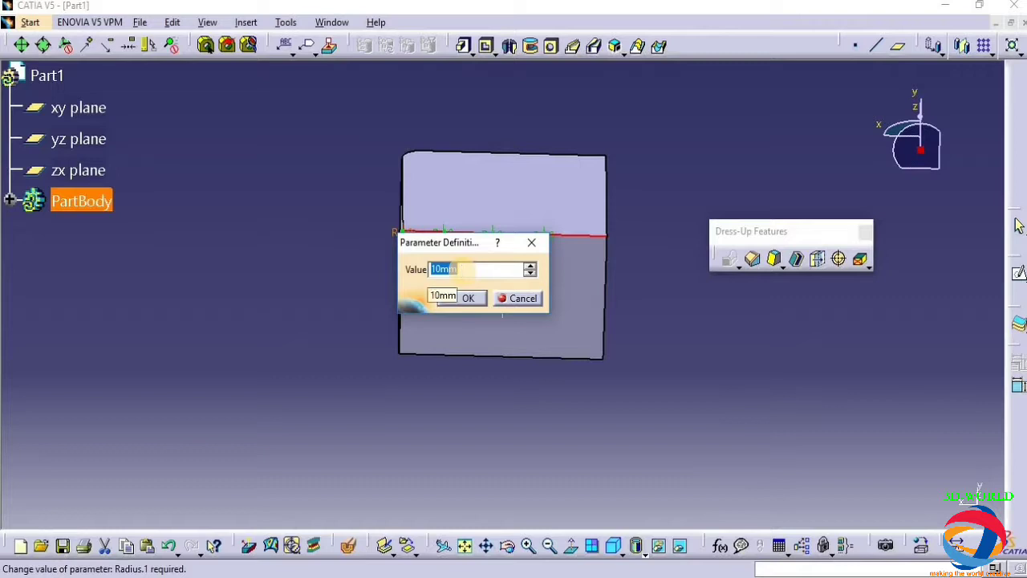
{"action": "left_click", "coordinate": [472, 298]}
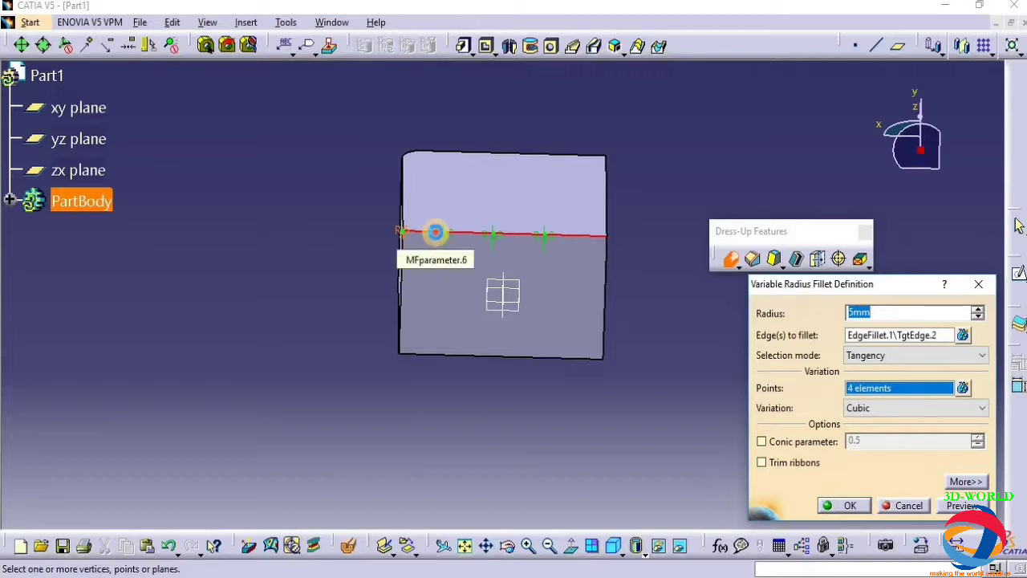
{"action": "double_click", "coordinate": [435, 232]}
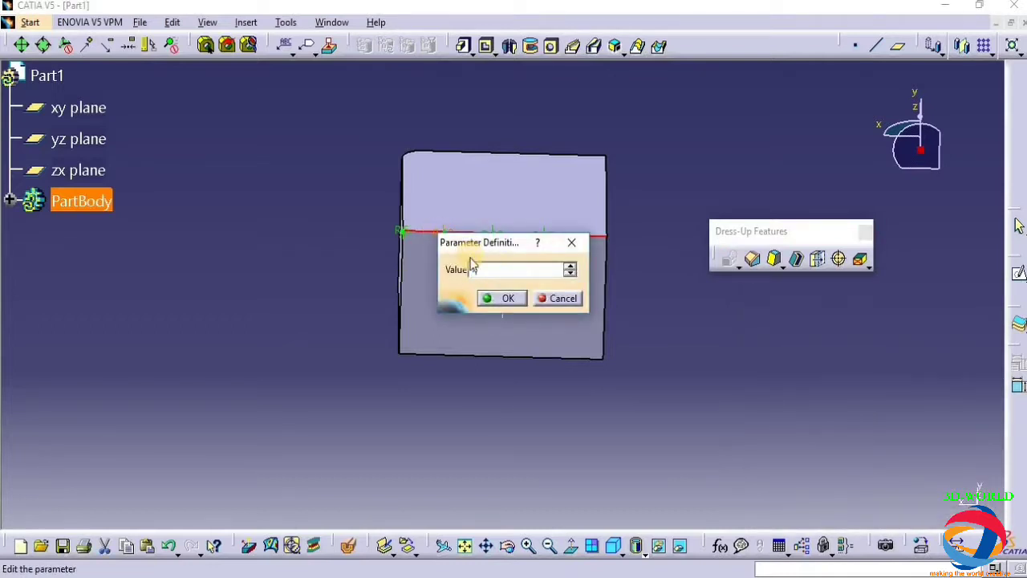
{"action": "type", "text": "7"}
{"action": "left_click", "coordinate": [497, 298]}
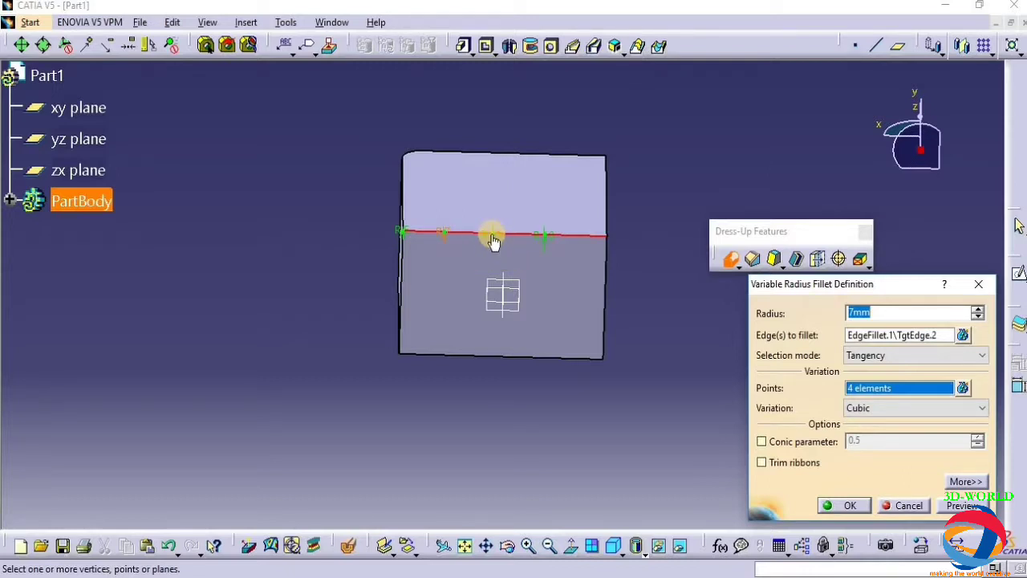
Set the radius to 9 mm at the fillet edge's middle point and 11 mm at the variation point beside it
{"action": "double_click", "coordinate": [483, 233]}
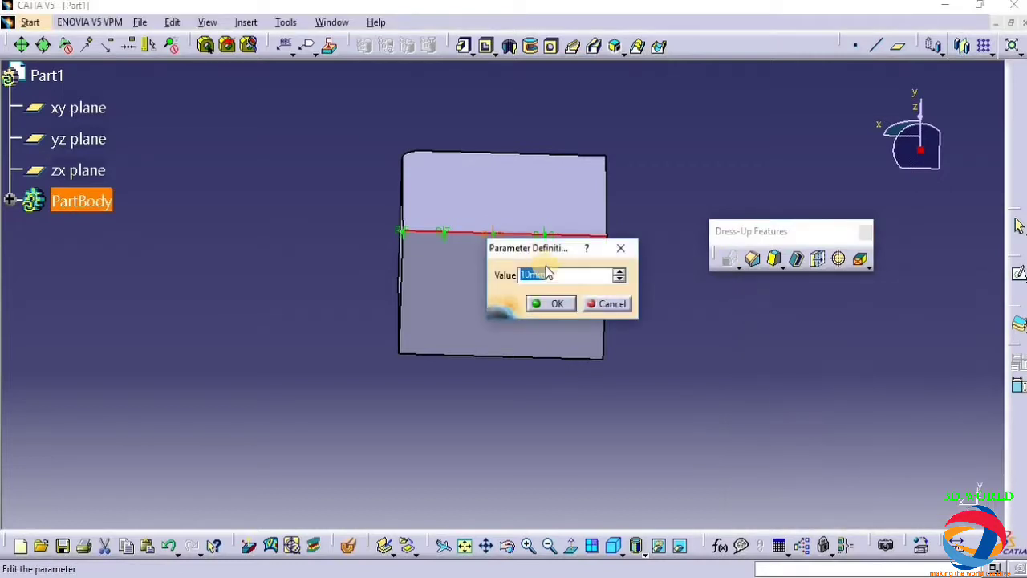
{"action": "type", "text": "9"}
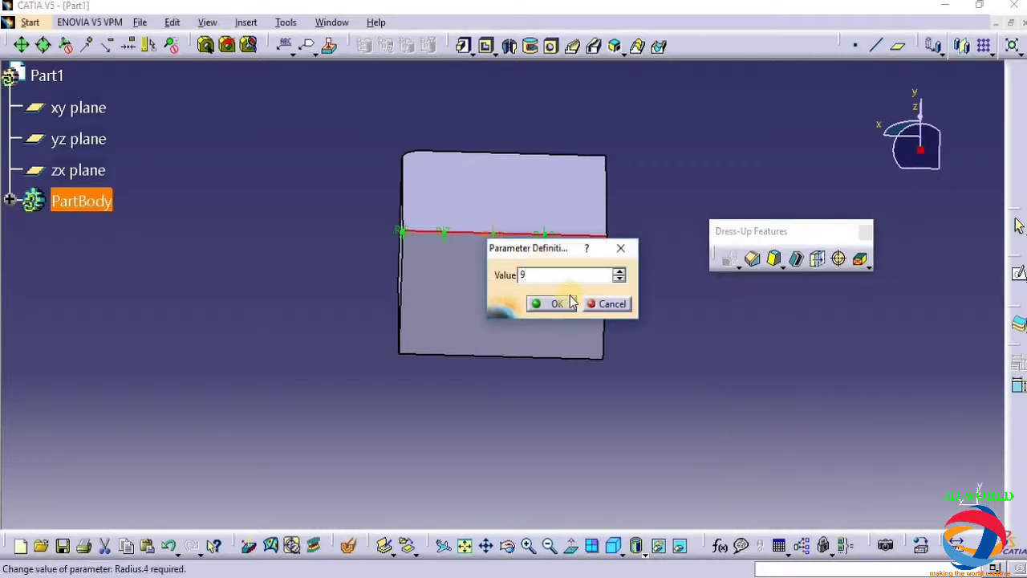
{"action": "left_click", "coordinate": [553, 304]}
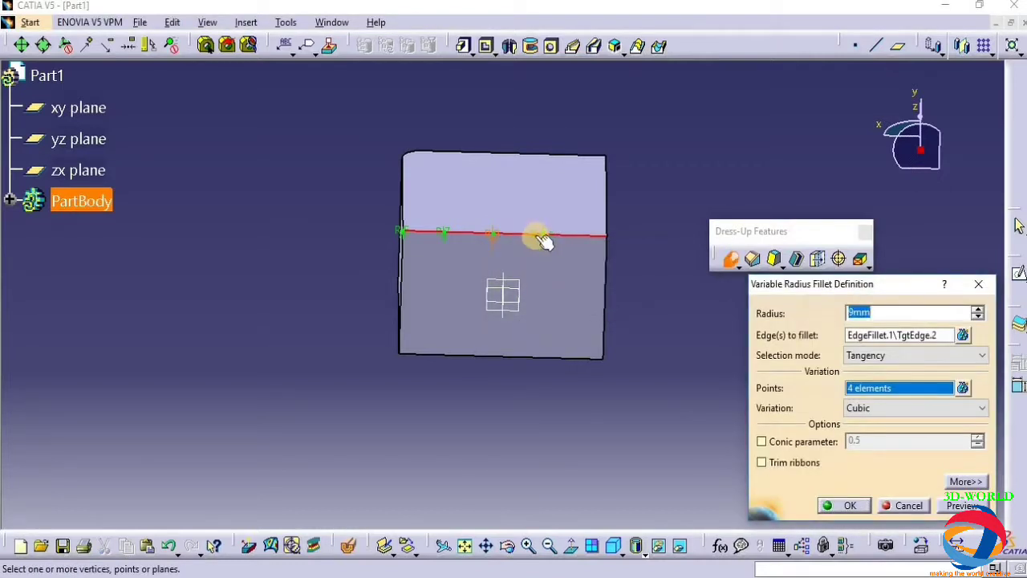
{"action": "double_click", "coordinate": [536, 234]}
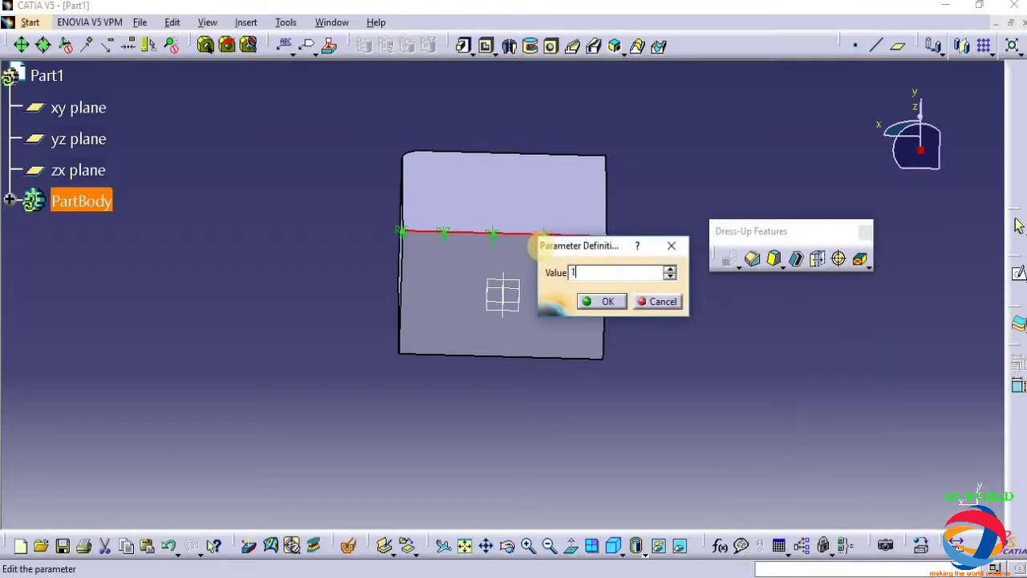
{"action": "type", "text": "11"}
{"action": "key", "text": "Return"}
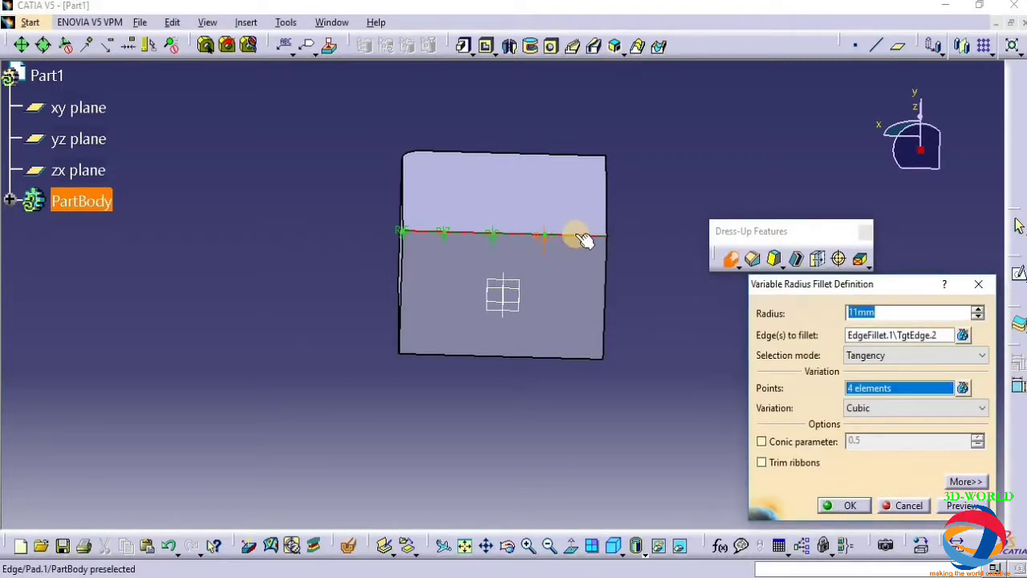
Add a variation point with a 13 mm radius near the fillet edge's right end, then preview and create the variable radius fillet
{"action": "left_click", "coordinate": [577, 235]}
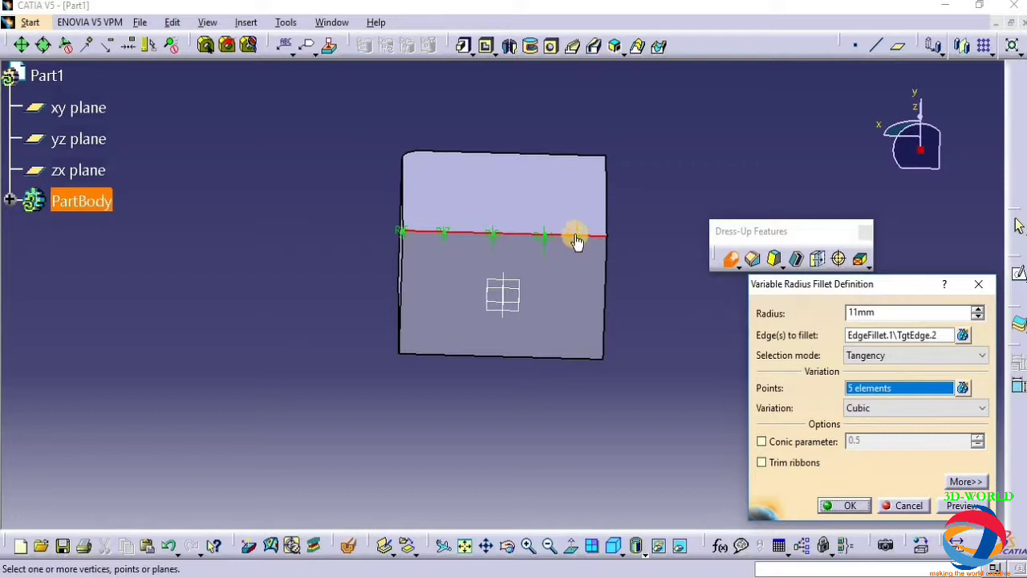
{"action": "left_click", "coordinate": [577, 235]}
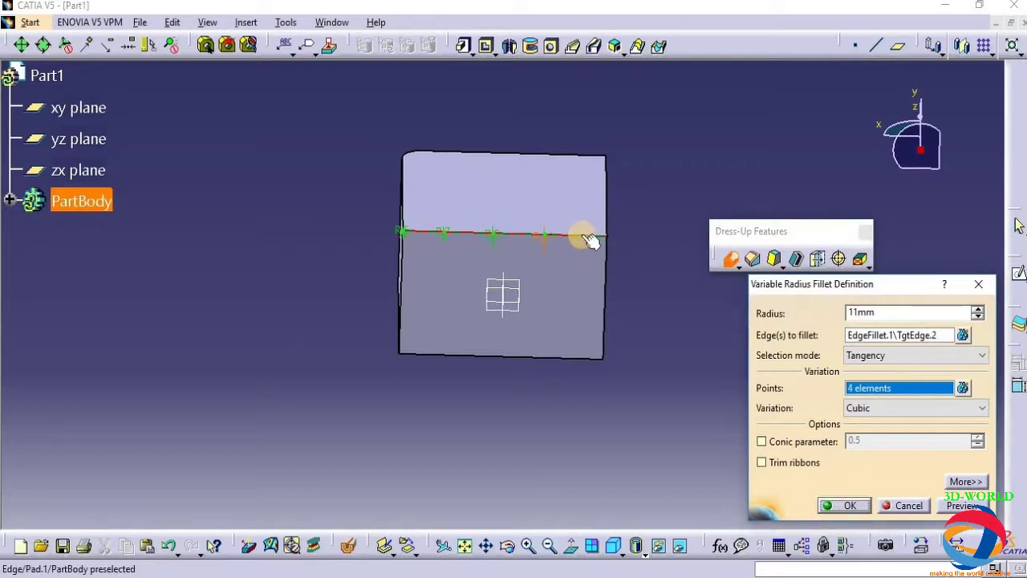
{"action": "left_click", "coordinate": [576, 237]}
{"action": "double_click", "coordinate": [571, 235]}
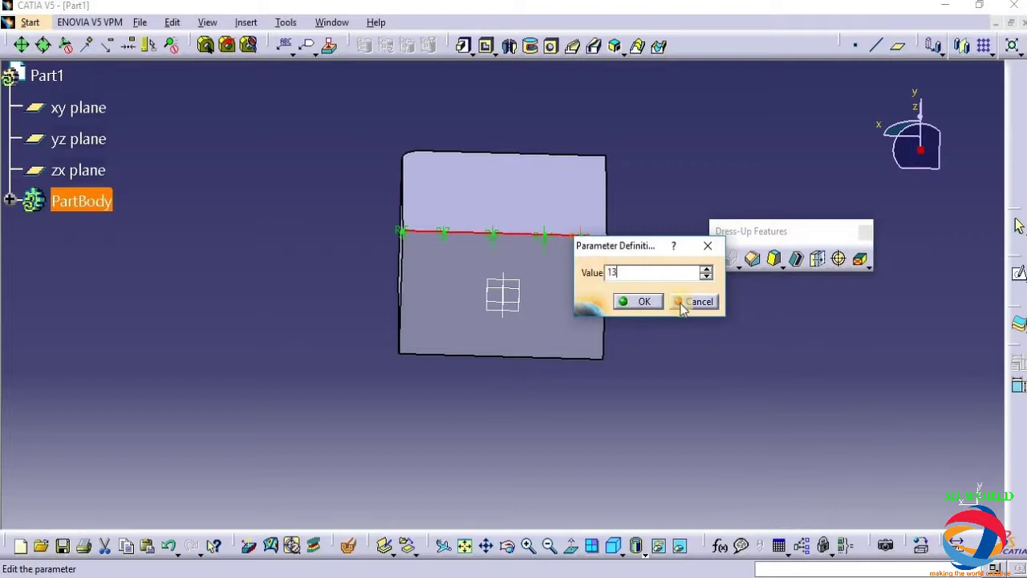
{"action": "left_click", "coordinate": [642, 303]}
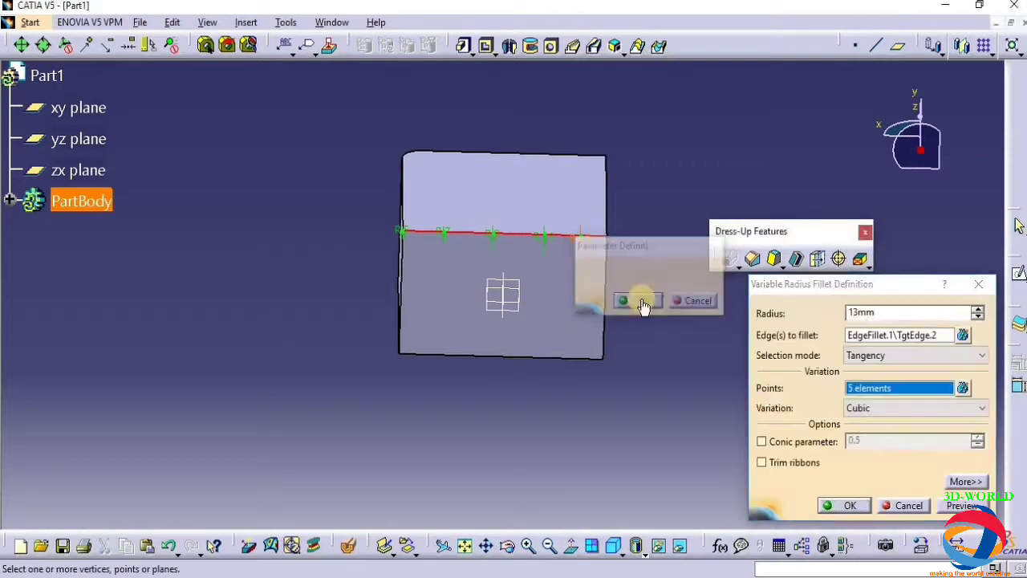
{"action": "left_click", "coordinate": [959, 505]}
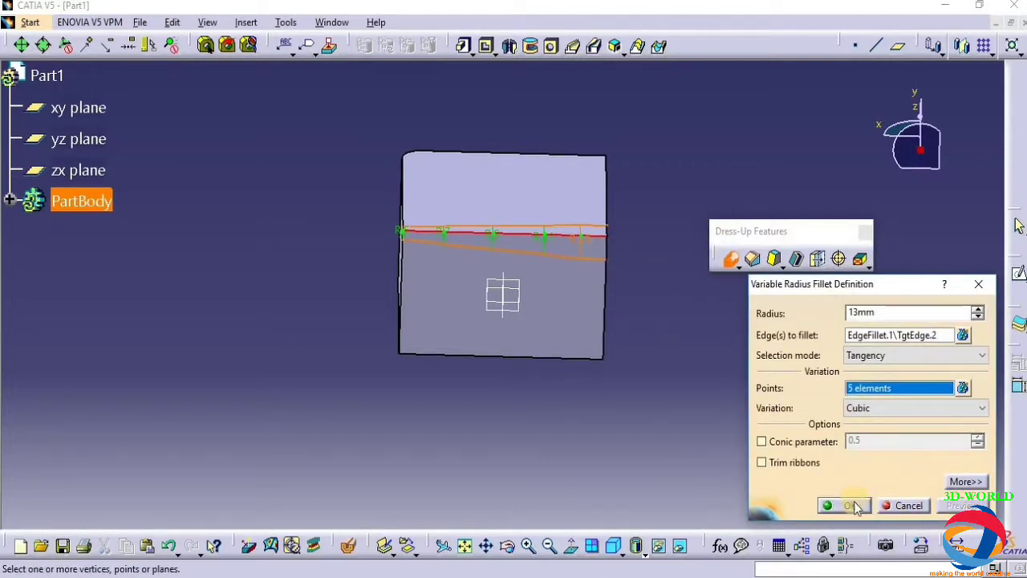
{"action": "left_click", "coordinate": [850, 506]}
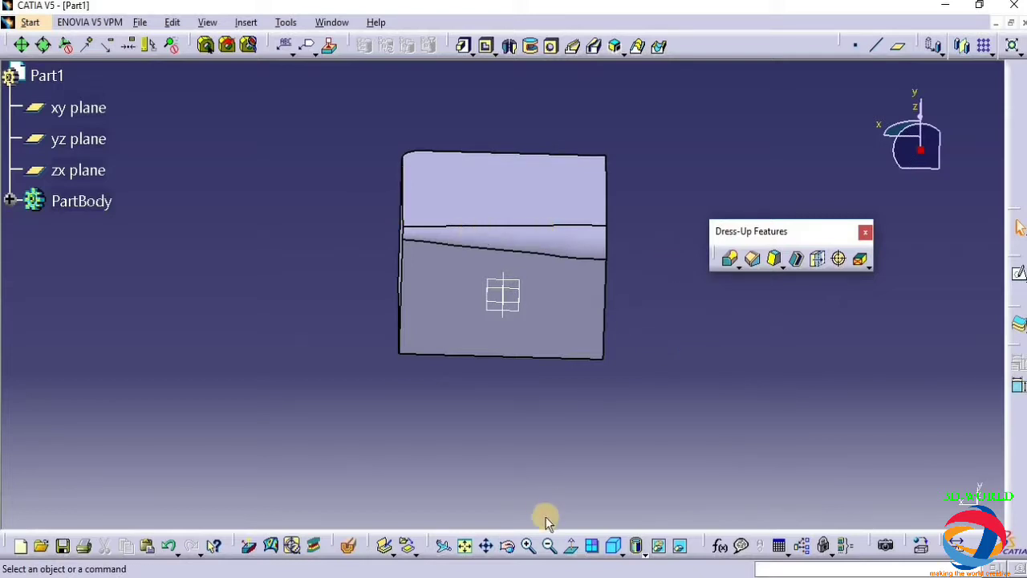
Start a Chordal Fillet on the upper horizontal edge of the block's opposite face
{"action": "left_click", "coordinate": [507, 546]}
{"action": "left_click_drag", "start_coordinate": [634, 368], "coordinate": [514, 370]}
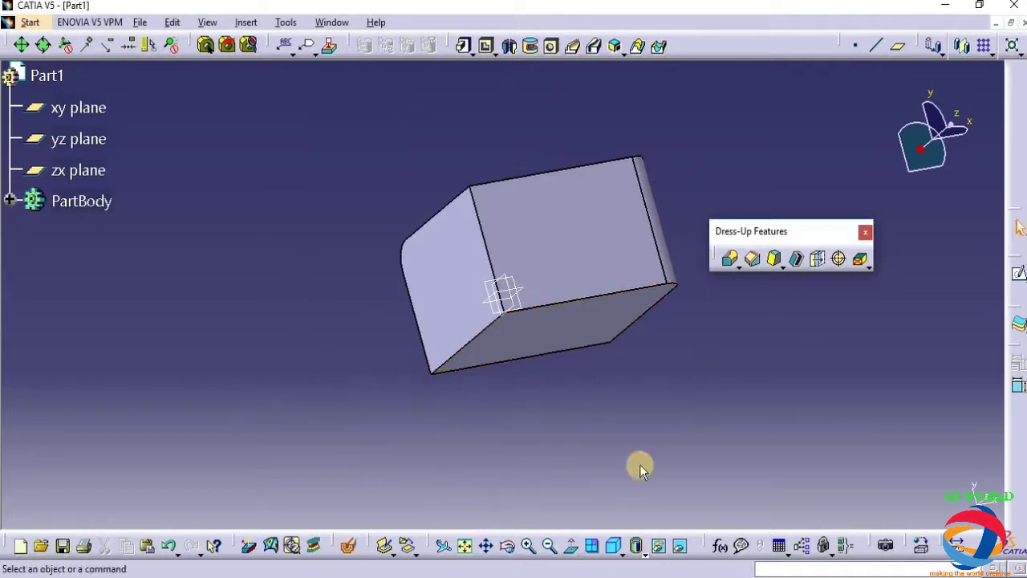
{"action": "left_click", "coordinate": [739, 267]}
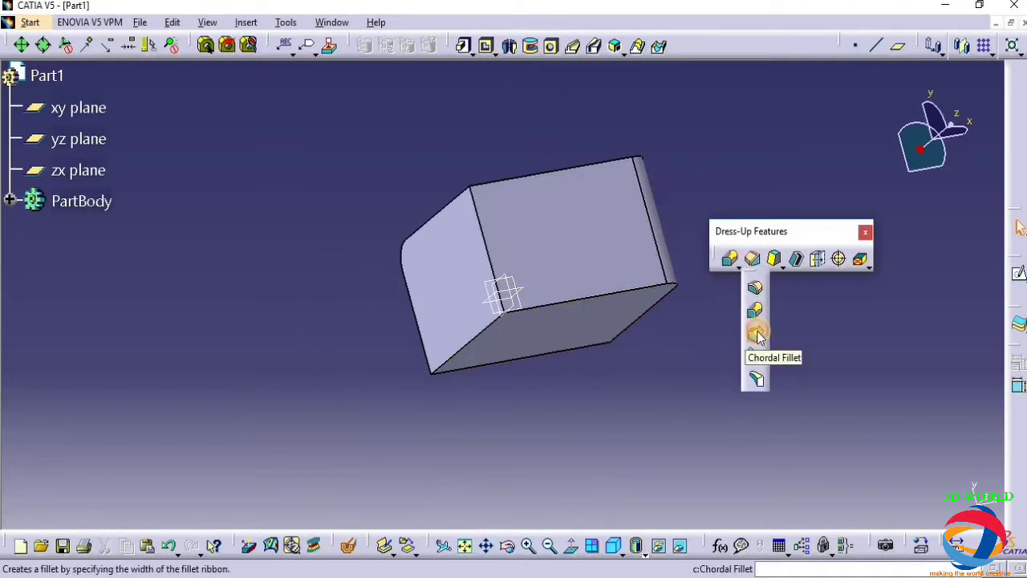
{"action": "left_click", "coordinate": [757, 333]}
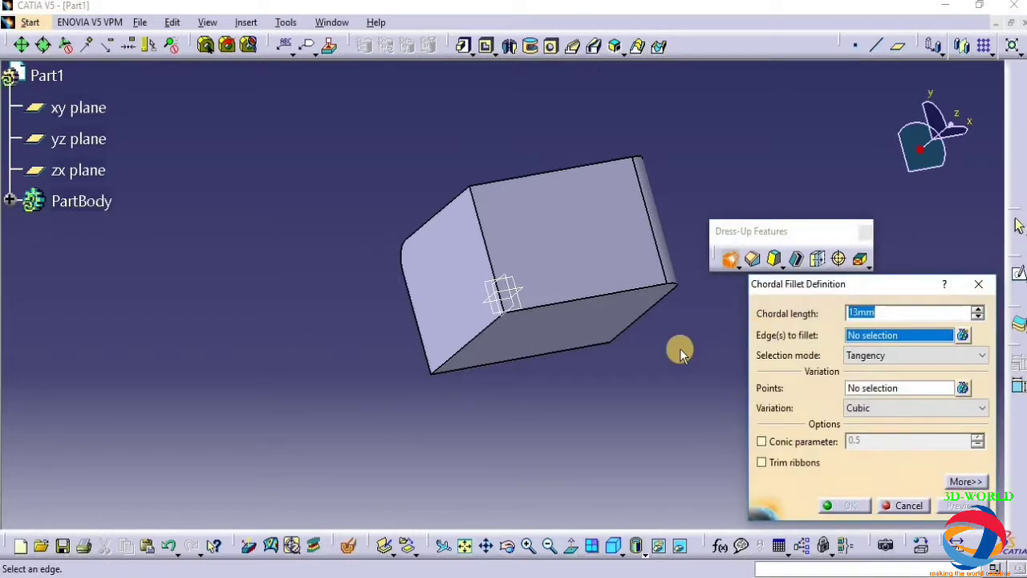
{"action": "left_click", "coordinate": [507, 553]}
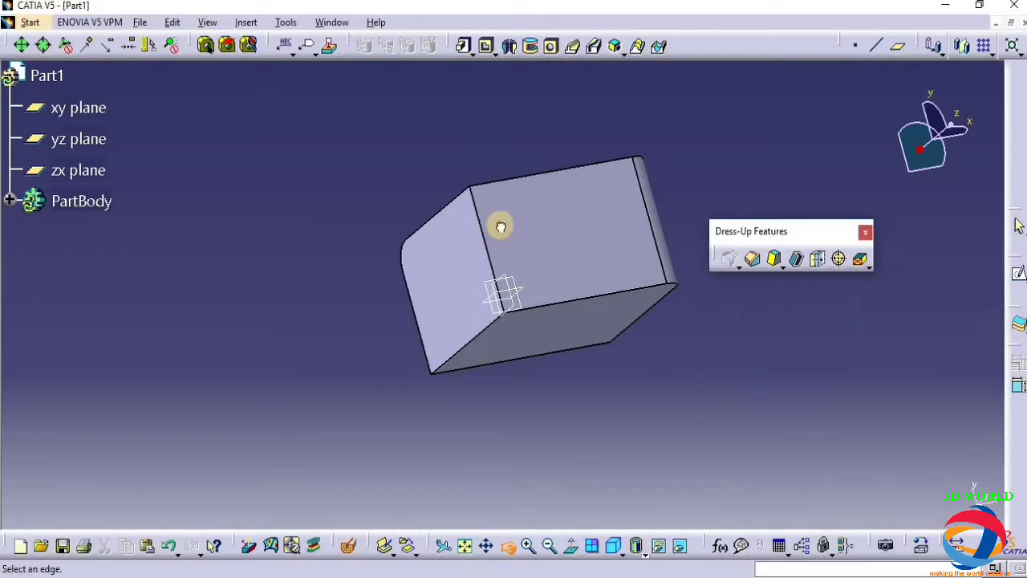
{"action": "left_click_drag", "start_coordinate": [498, 222], "coordinate": [484, 278]}
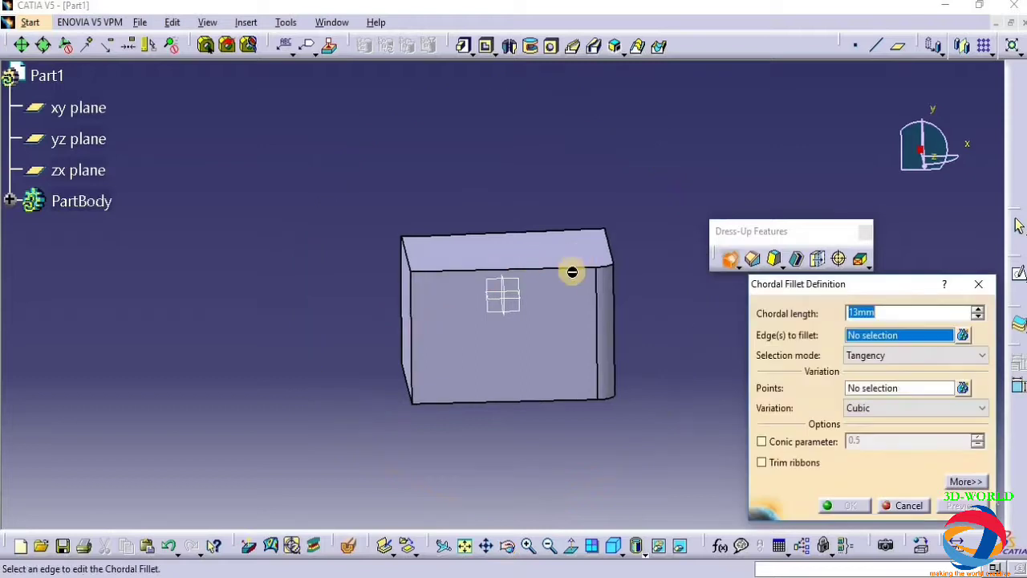
{"action": "left_click", "coordinate": [573, 274]}
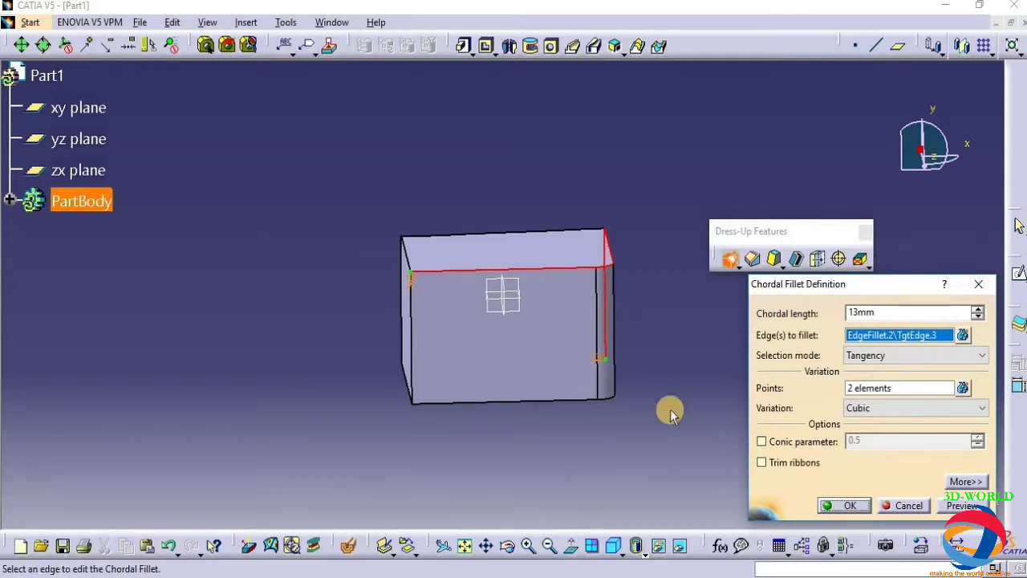
Place three intermediate variation points along the horizontal edge of the chordal fillet
{"action": "left_click", "coordinate": [863, 389]}
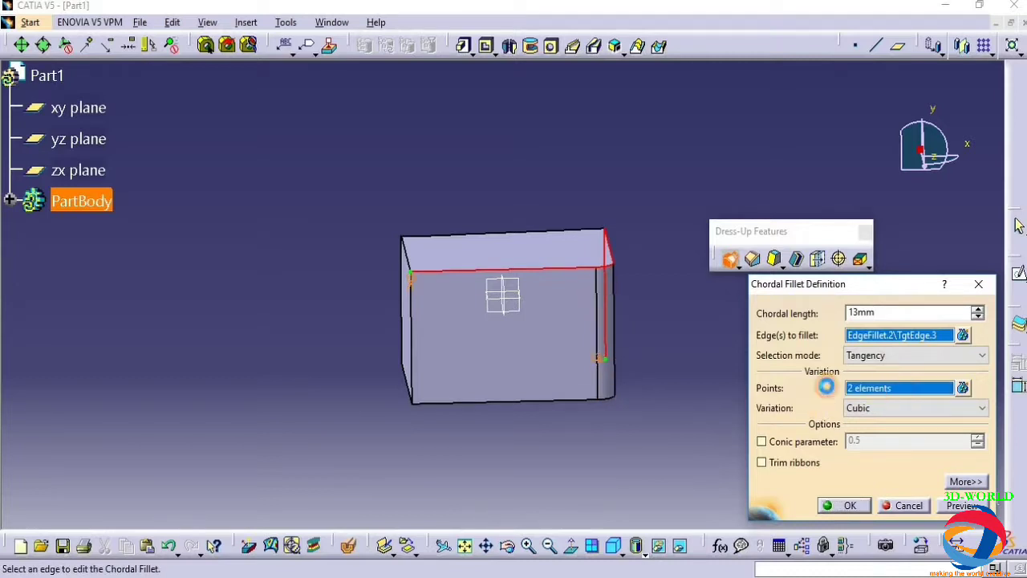
{"action": "left_click", "coordinate": [459, 270]}
{"action": "left_click", "coordinate": [523, 271]}
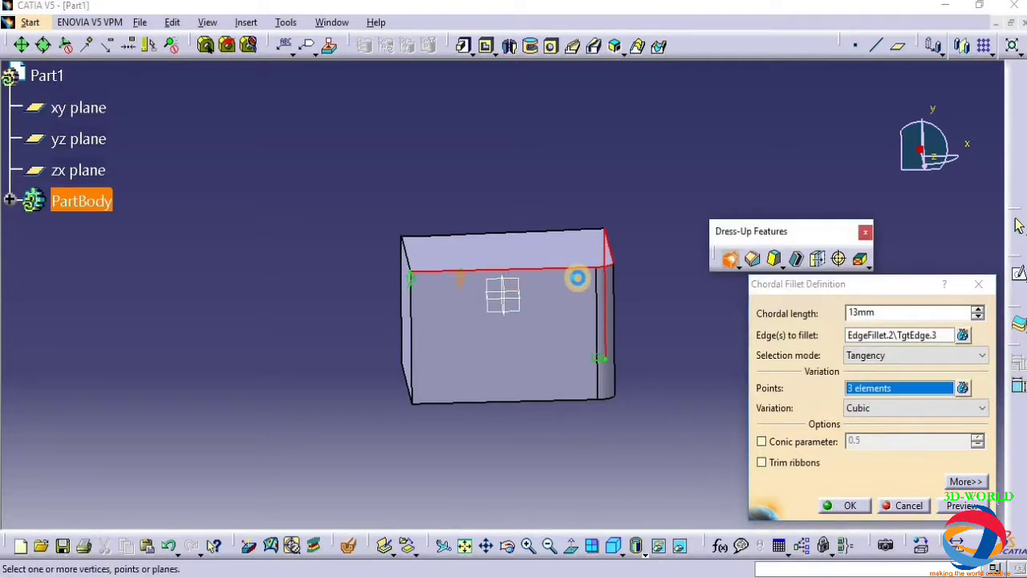
{"action": "left_click", "coordinate": [577, 273]}
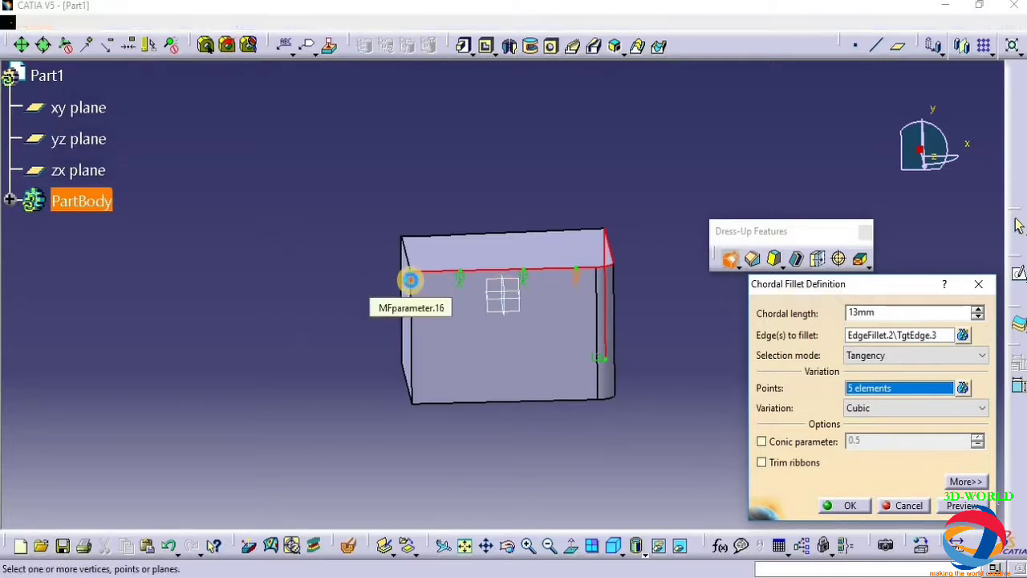
Set the chordal length to 5 mm at the horizontal edge's left end and 7 mm at the first intermediate point
{"action": "double_click", "coordinate": [416, 303]}
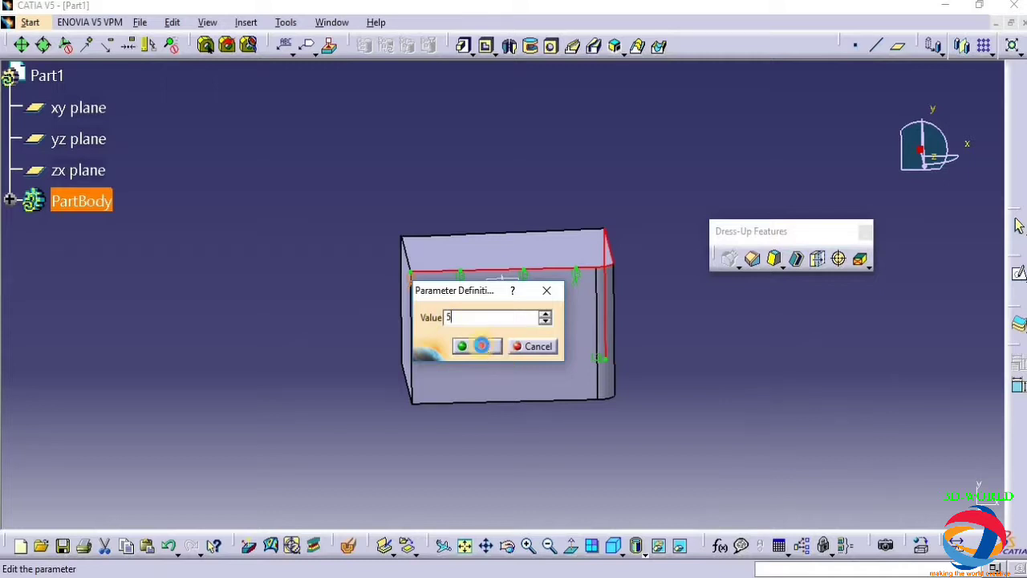
{"action": "type", "text": "5"}
{"action": "left_click", "coordinate": [479, 345]}
{"action": "double_click", "coordinate": [465, 278]}
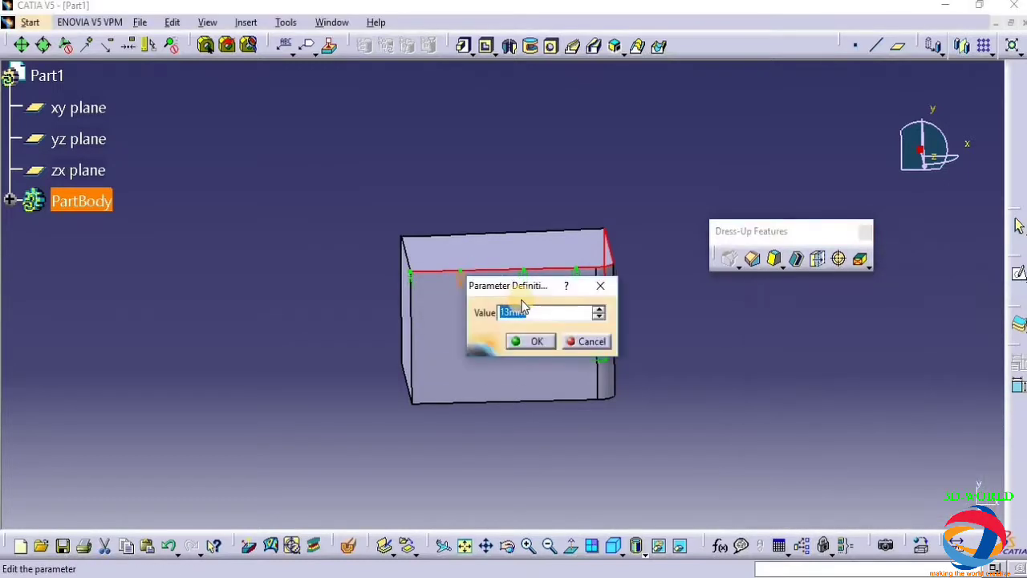
{"action": "left_click", "coordinate": [535, 342]}
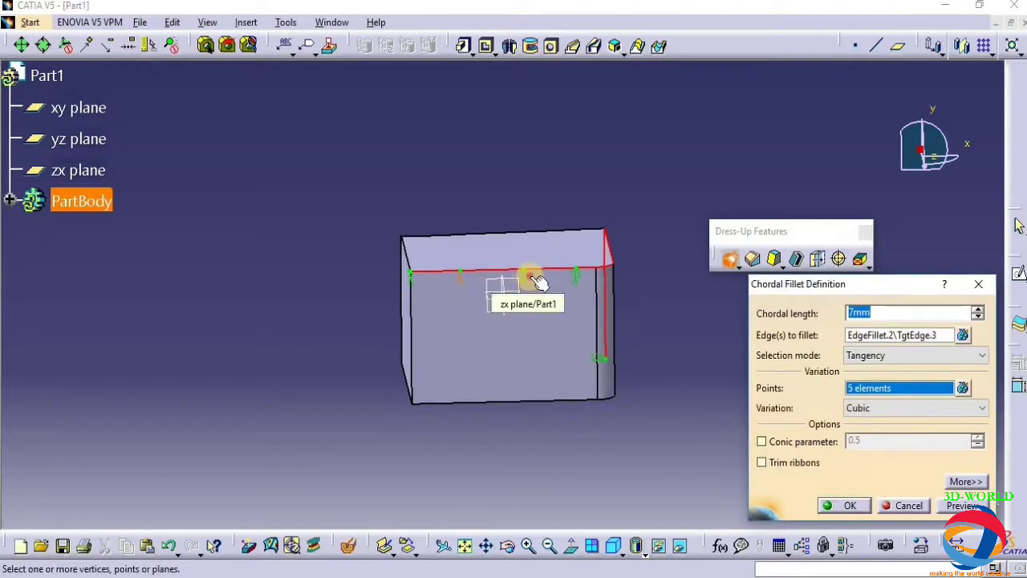
Set the chordal length to 9 mm at the middle variation point and 11 mm at the rightmost point on the horizontal edge
{"action": "double_click", "coordinate": [536, 280]}
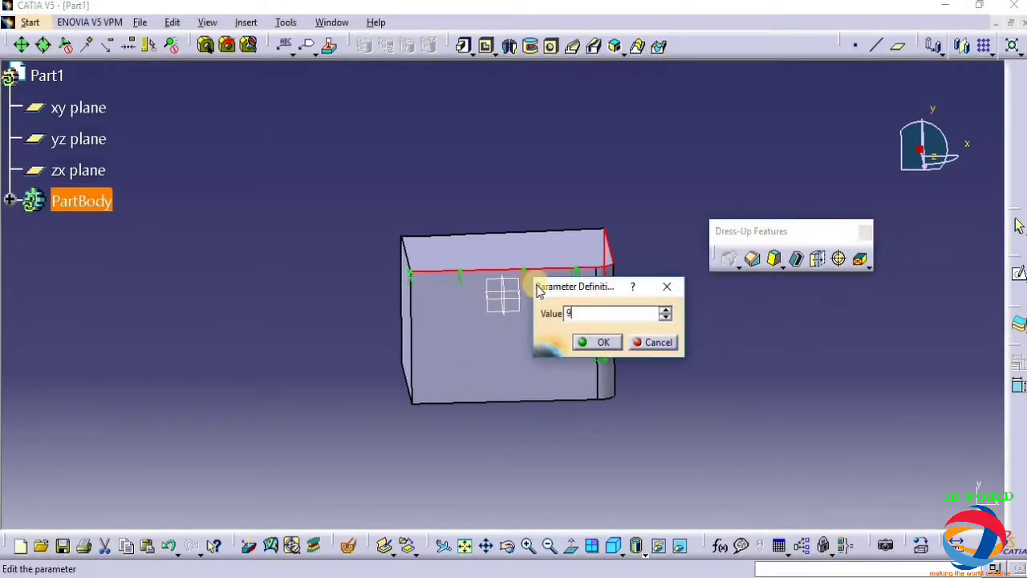
{"action": "left_click", "coordinate": [584, 342]}
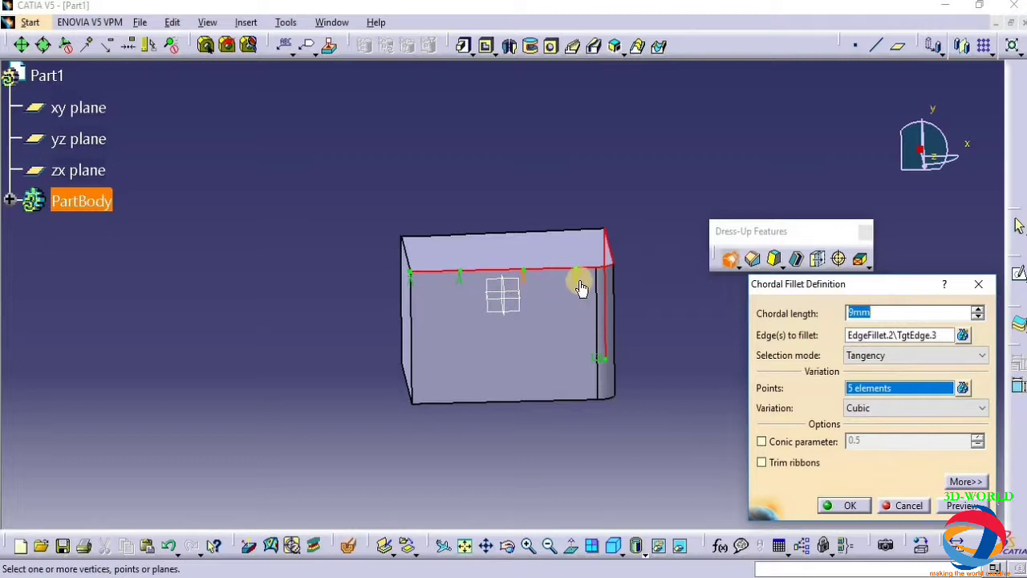
{"action": "left_click", "coordinate": [579, 276]}
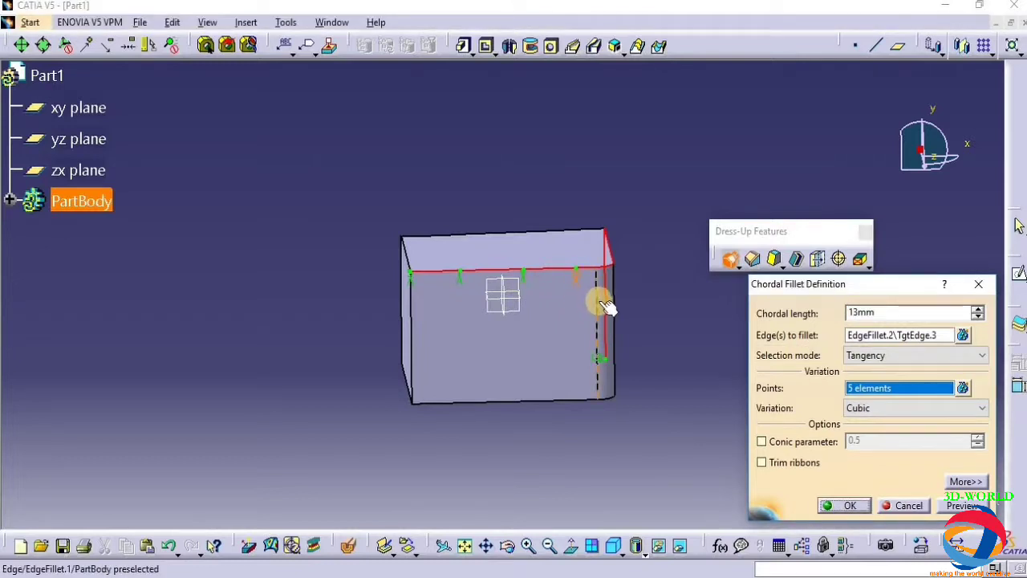
{"action": "double_click", "coordinate": [577, 273]}
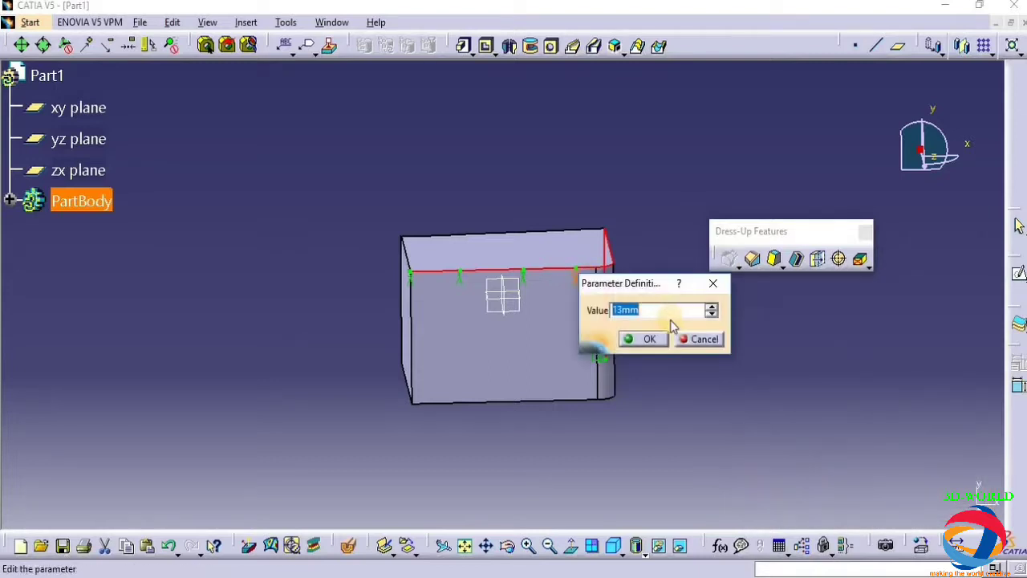
{"action": "type", "text": "11"}
{"action": "left_click", "coordinate": [650, 339]}
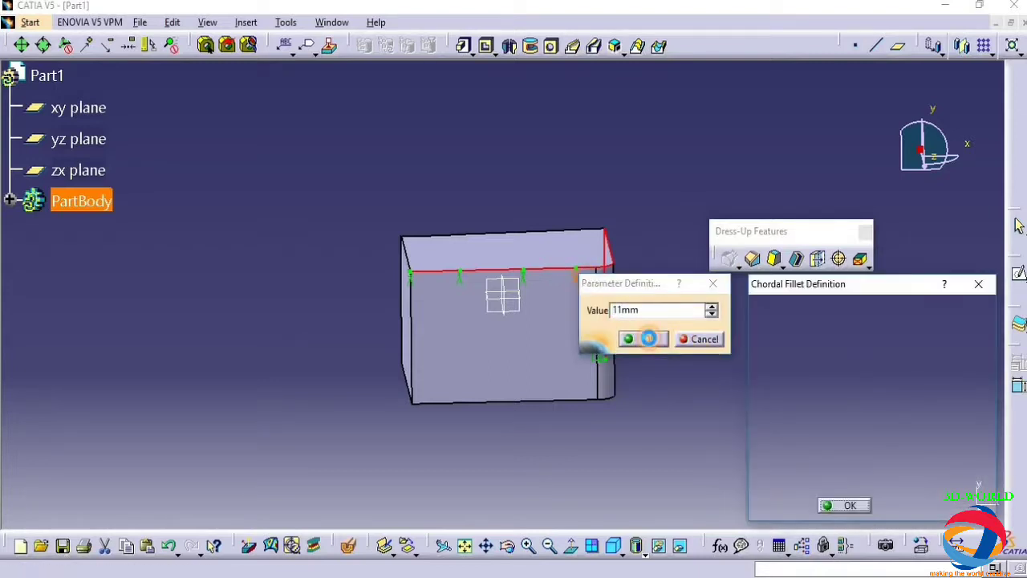
Preview and create the chordal fillet, dismiss the warning, and inspect the rounded edges from several sides
{"action": "left_click", "coordinate": [961, 505]}
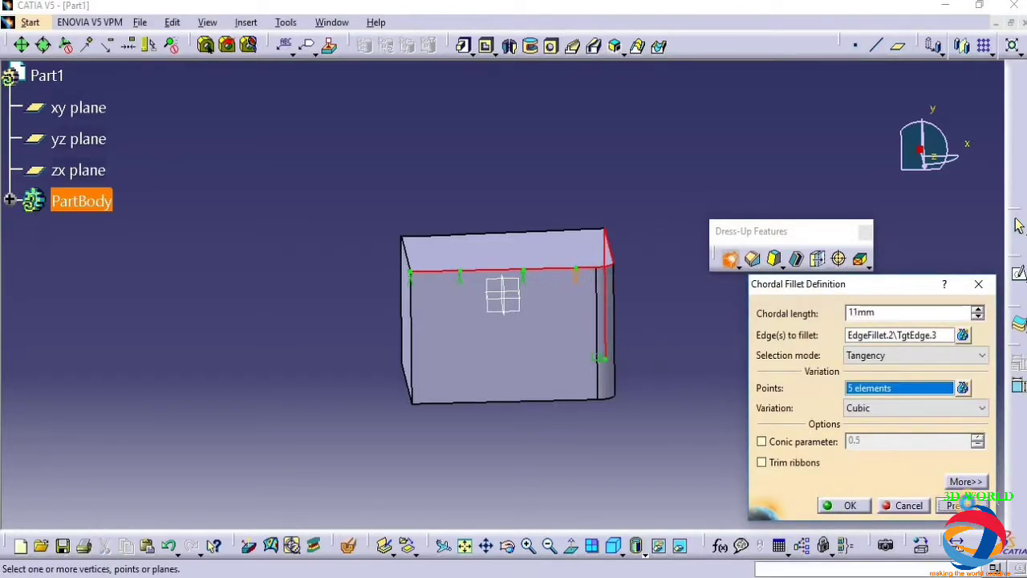
{"action": "left_click", "coordinate": [843, 506]}
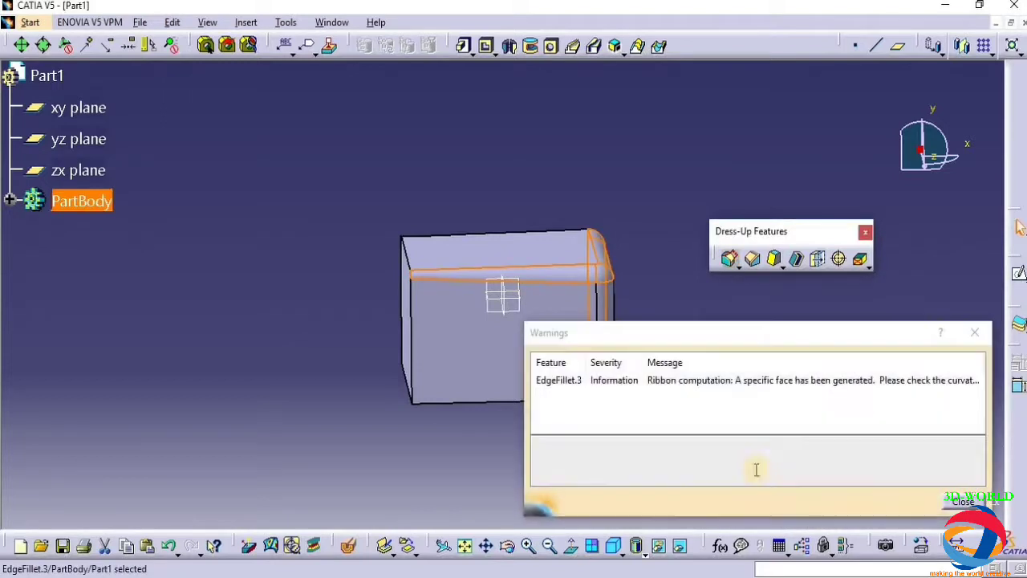
{"action": "left_click", "coordinate": [936, 499]}
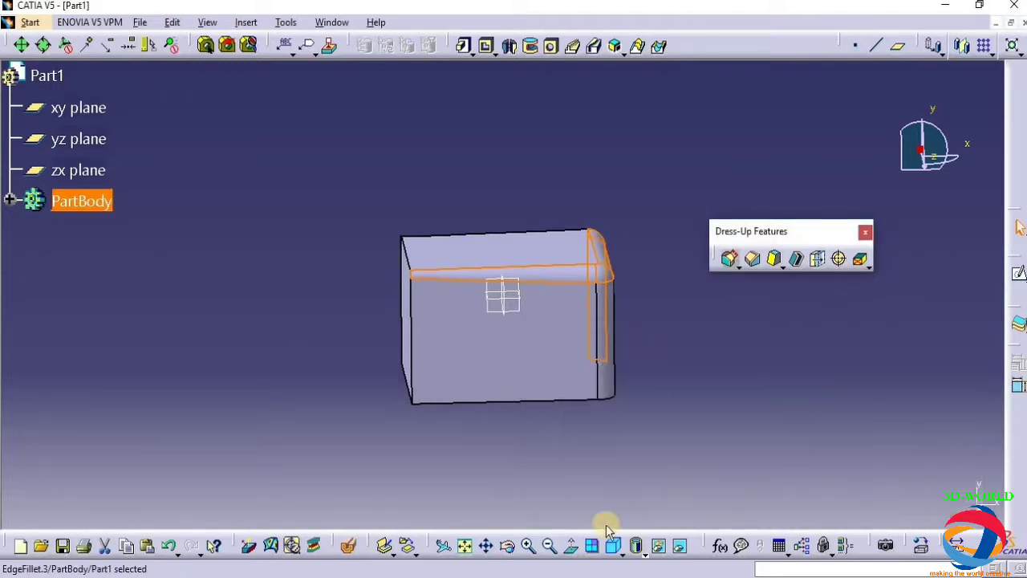
{"action": "left_click", "coordinate": [507, 546]}
{"action": "left_click_drag", "start_coordinate": [514, 326], "coordinate": [791, 434]}
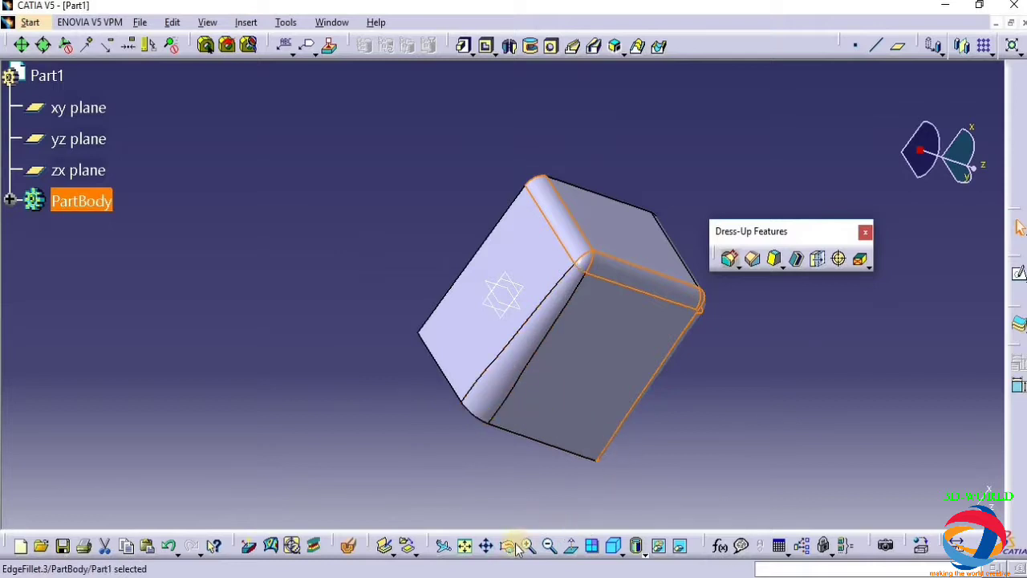
{"action": "left_click_drag", "start_coordinate": [653, 508], "coordinate": [407, 257]}
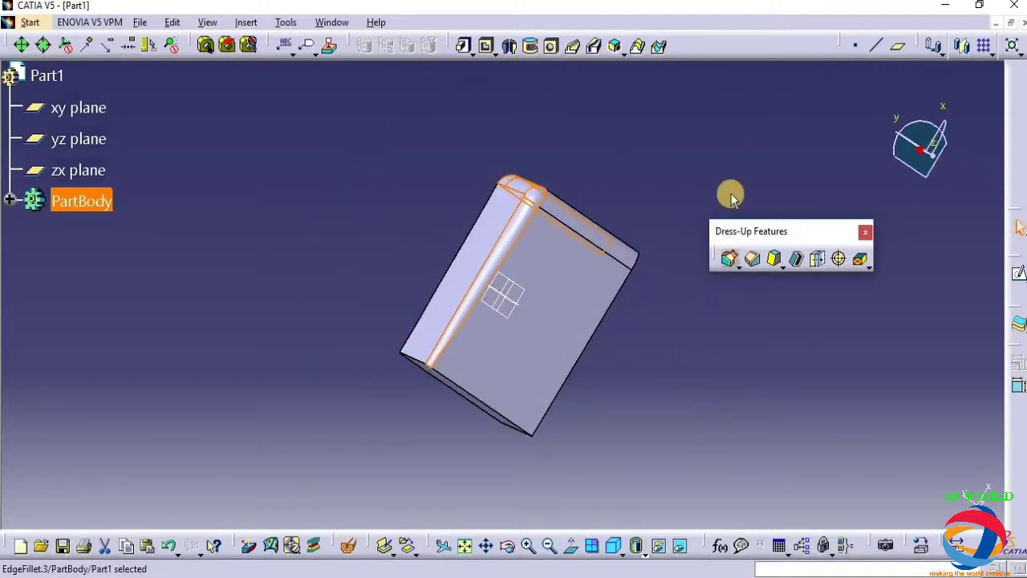
Undo the chordal fillet and the earlier fillets to restore the sharp-edged block
{"action": "left_click", "coordinate": [738, 264]}
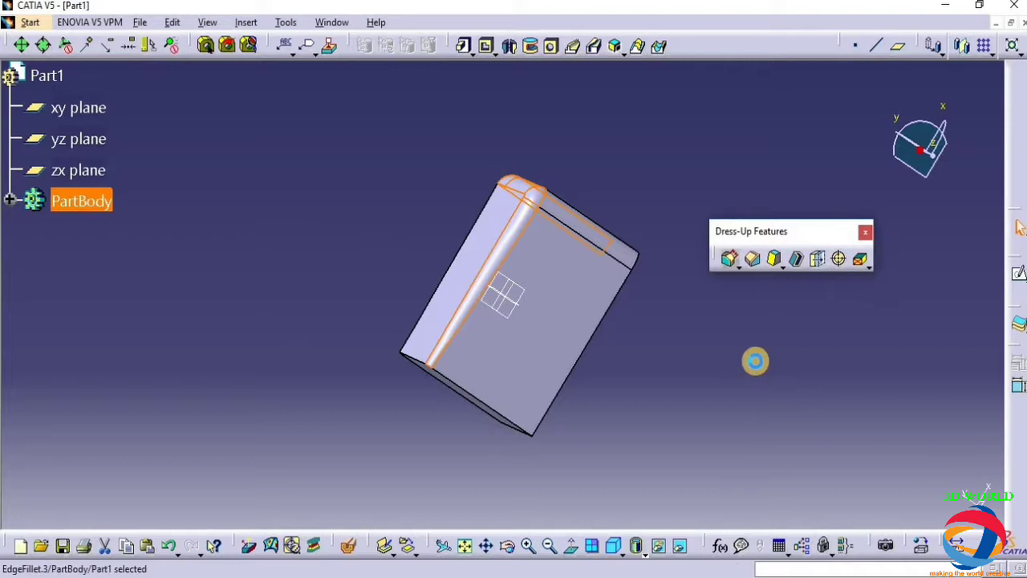
{"action": "key", "text": "ctrl+z"}
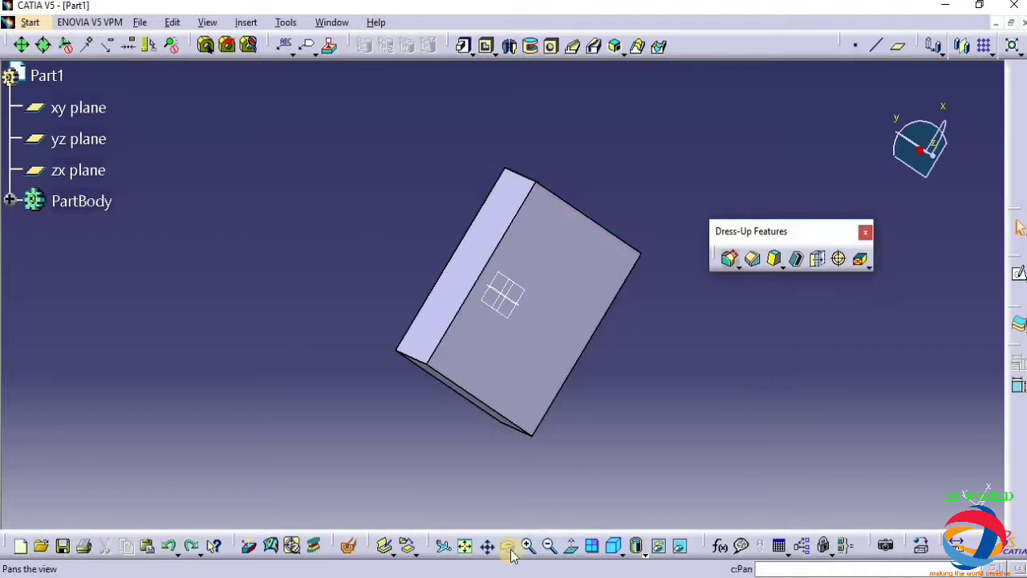
Create a face-face fillet with a 5 mm radius between the block's front face and the adjoining upper face
{"action": "left_click_drag", "start_coordinate": [493, 527], "coordinate": [594, 315]}
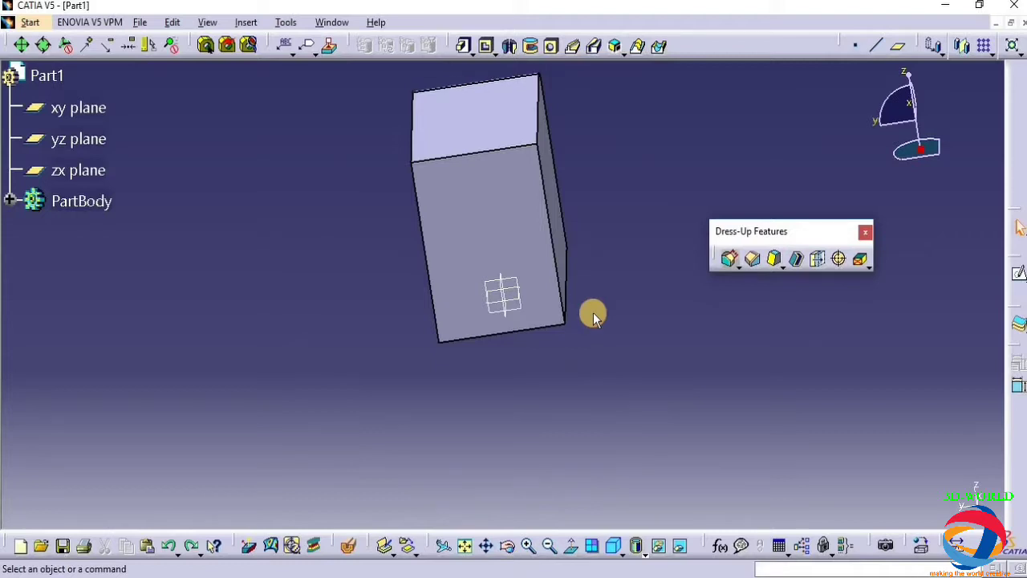
{"action": "left_click", "coordinate": [614, 546]}
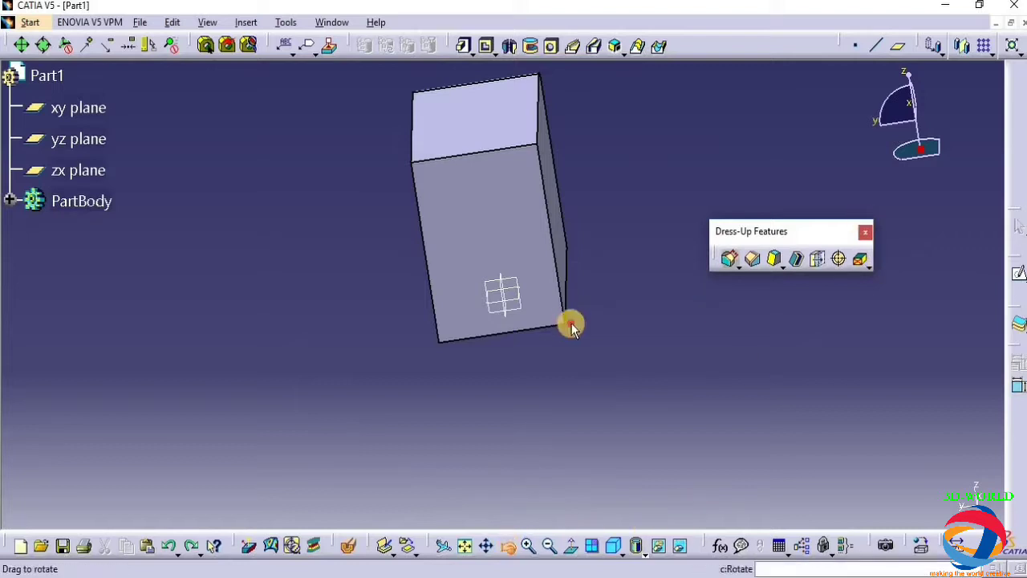
{"action": "left_click_drag", "start_coordinate": [554, 488], "coordinate": [562, 491]}
{"action": "left_click", "coordinate": [623, 545]}
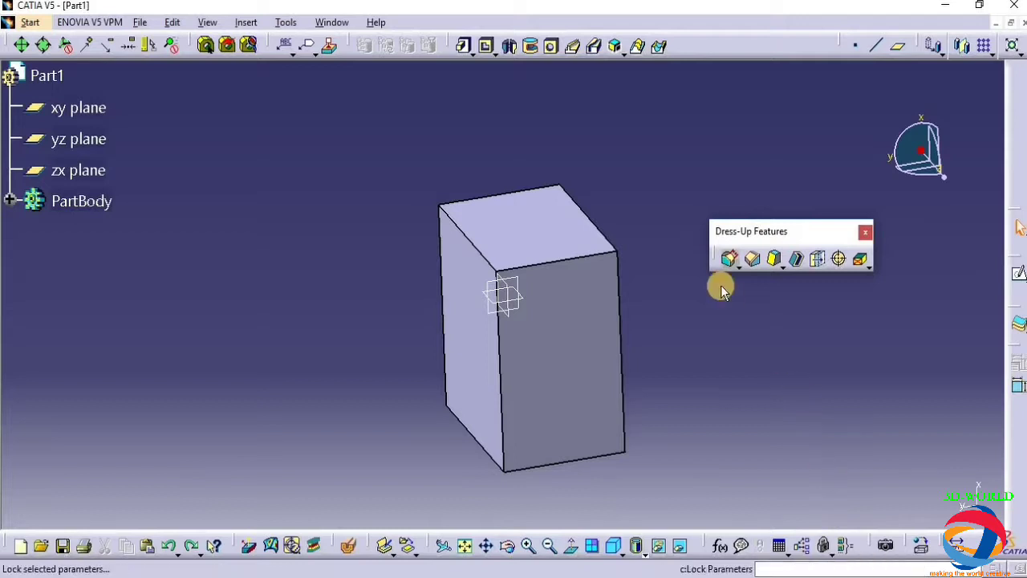
{"action": "left_click", "coordinate": [739, 267]}
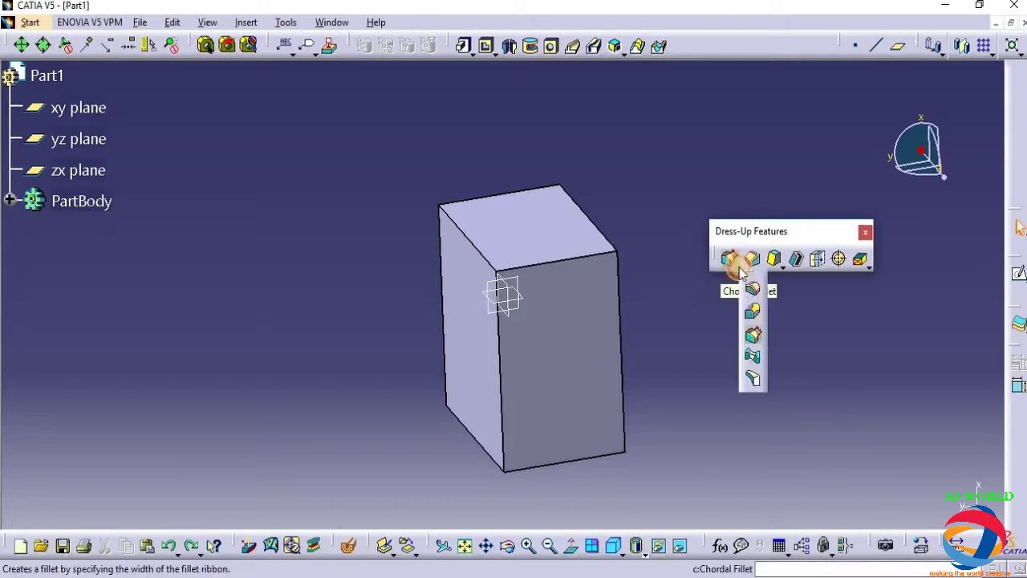
{"action": "left_click", "coordinate": [750, 365]}
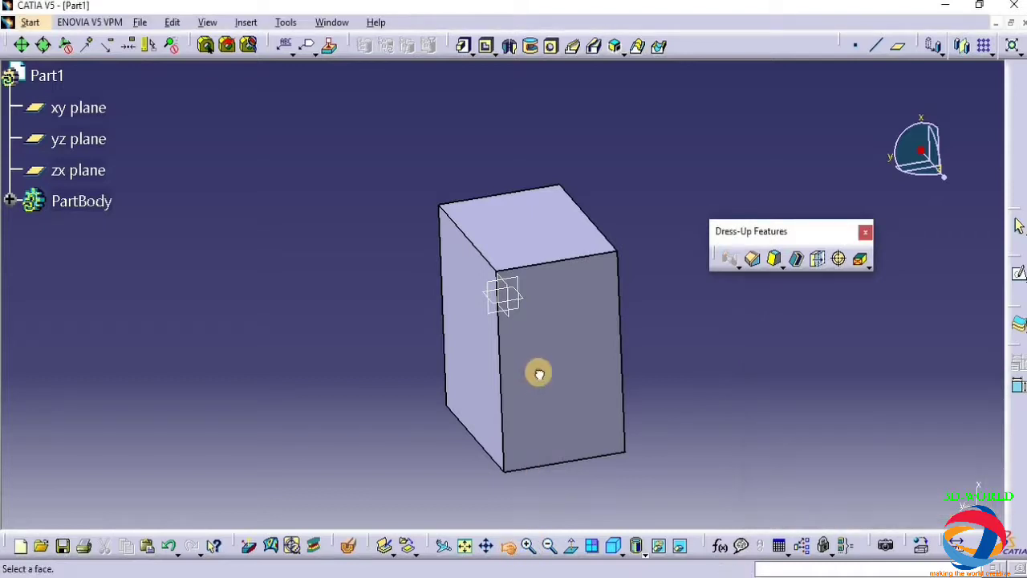
{"action": "middle_click_drag", "start_coordinate": [537, 372], "coordinate": [679, 332]}
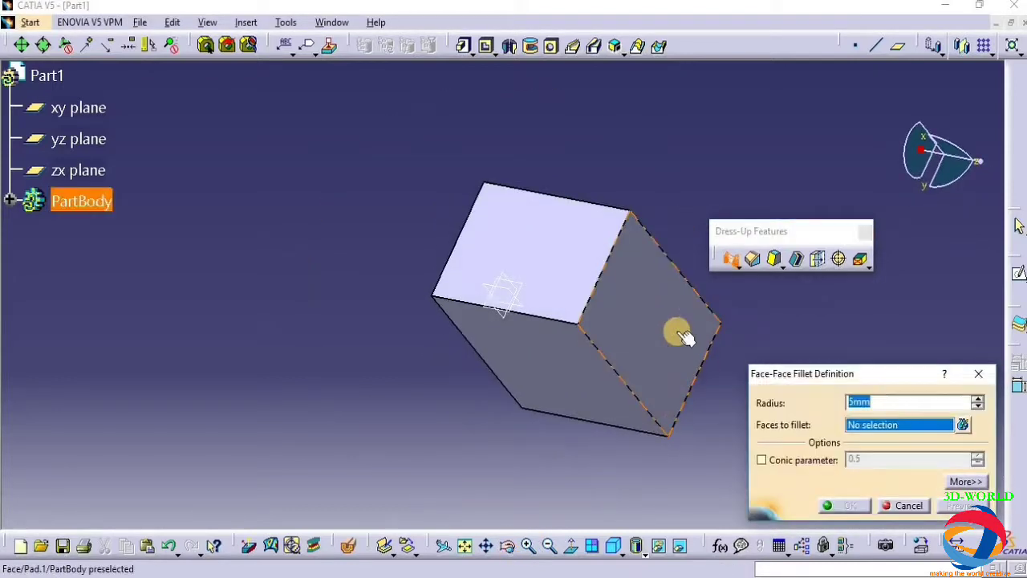
{"action": "left_click", "coordinate": [573, 281]}
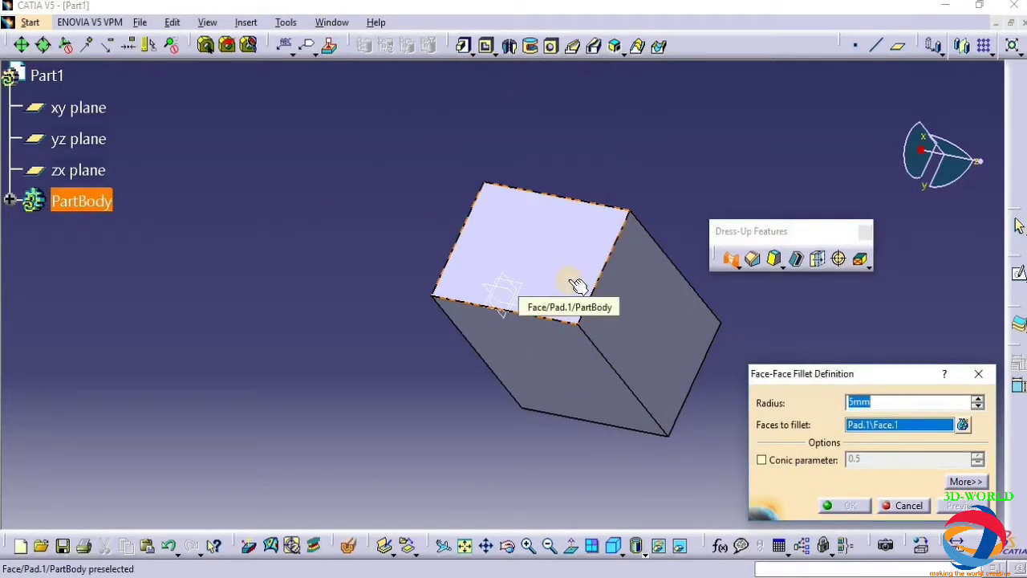
{"action": "left_click", "coordinate": [507, 546]}
{"action": "left_click_drag", "start_coordinate": [514, 454], "coordinate": [598, 534]}
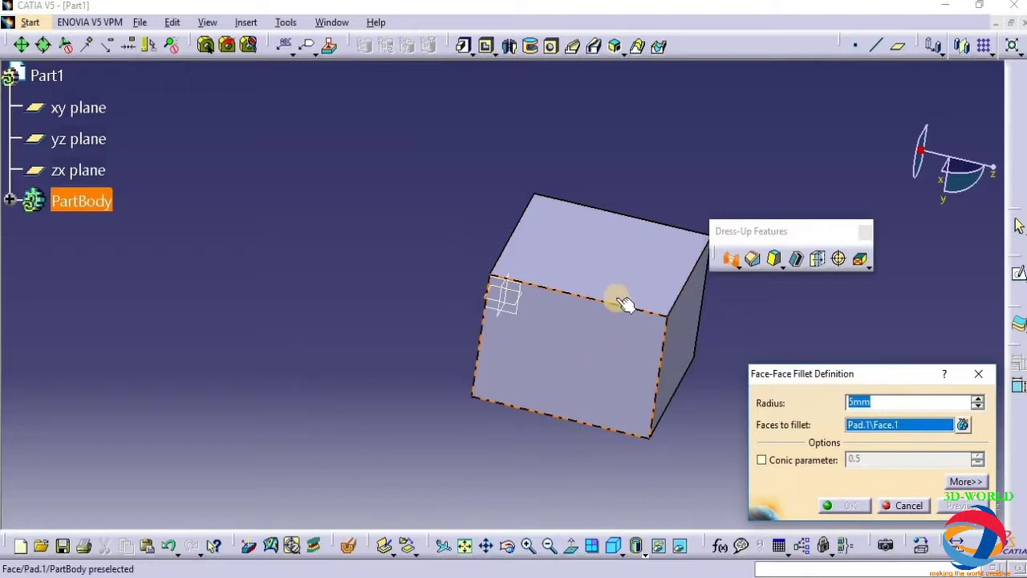
{"action": "left_click", "coordinate": [613, 265]}
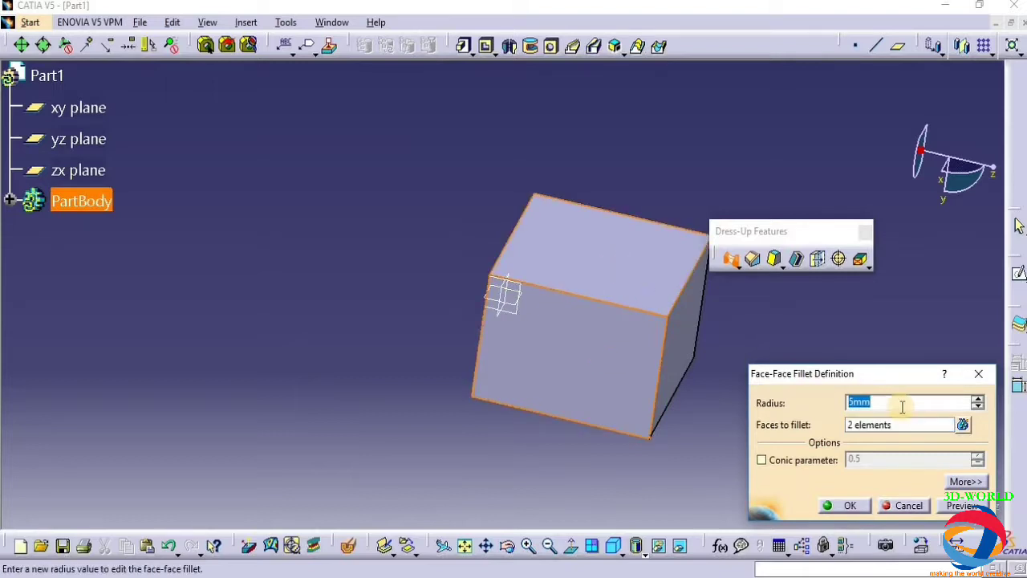
{"action": "left_click", "coordinate": [835, 510]}
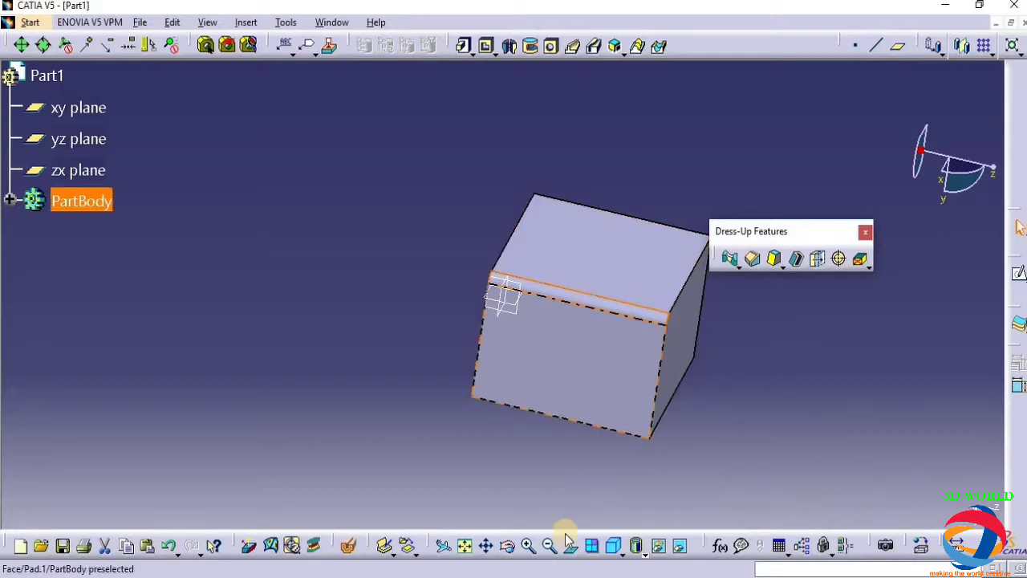
Preview and create a second face-face fillet with a 10 mm radius between the large side face and the upper face
{"action": "left_click", "coordinate": [507, 546]}
{"action": "left_click_drag", "start_coordinate": [557, 383], "coordinate": [679, 305]}
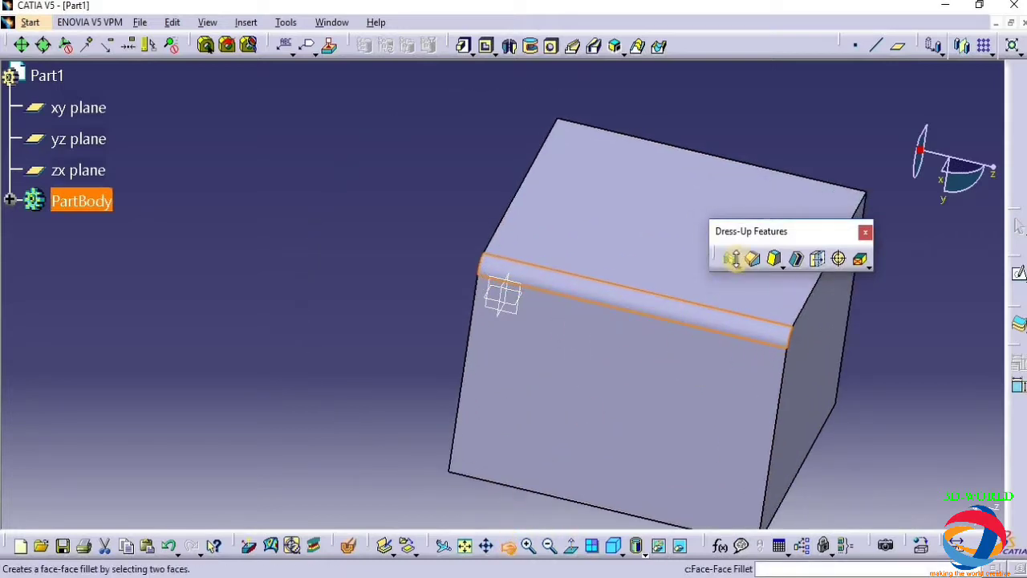
{"action": "left_click", "coordinate": [729, 258]}
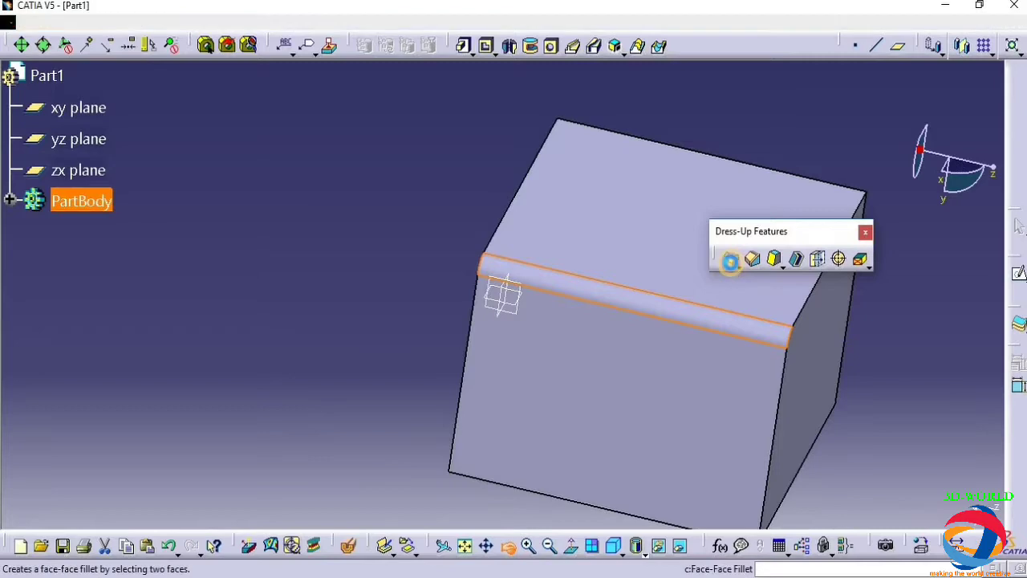
{"action": "left_click", "coordinate": [509, 547]}
{"action": "left_click_drag", "start_coordinate": [562, 362], "coordinate": [474, 390]}
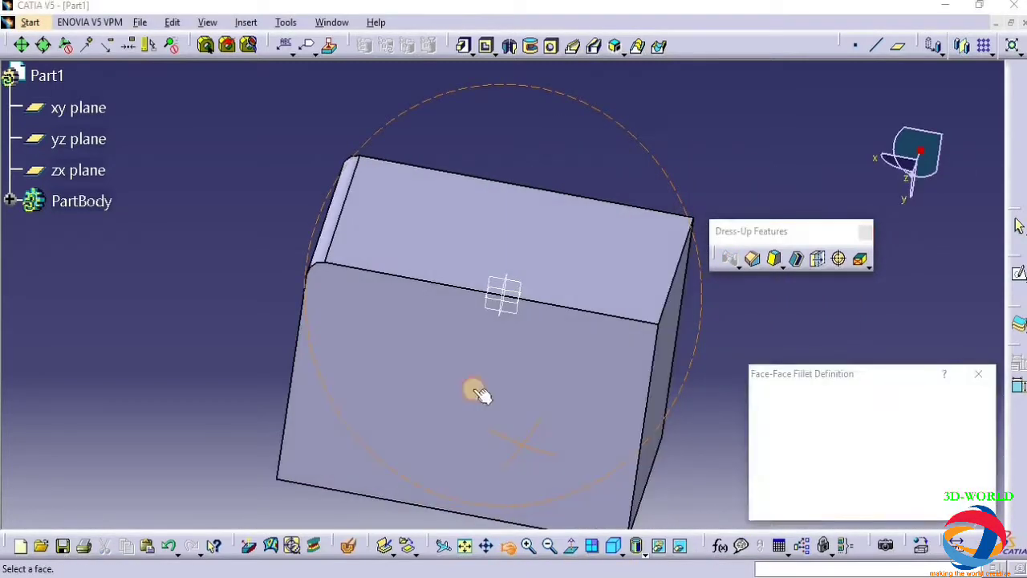
{"action": "left_click", "coordinate": [582, 393]}
{"action": "left_click", "coordinate": [617, 262]}
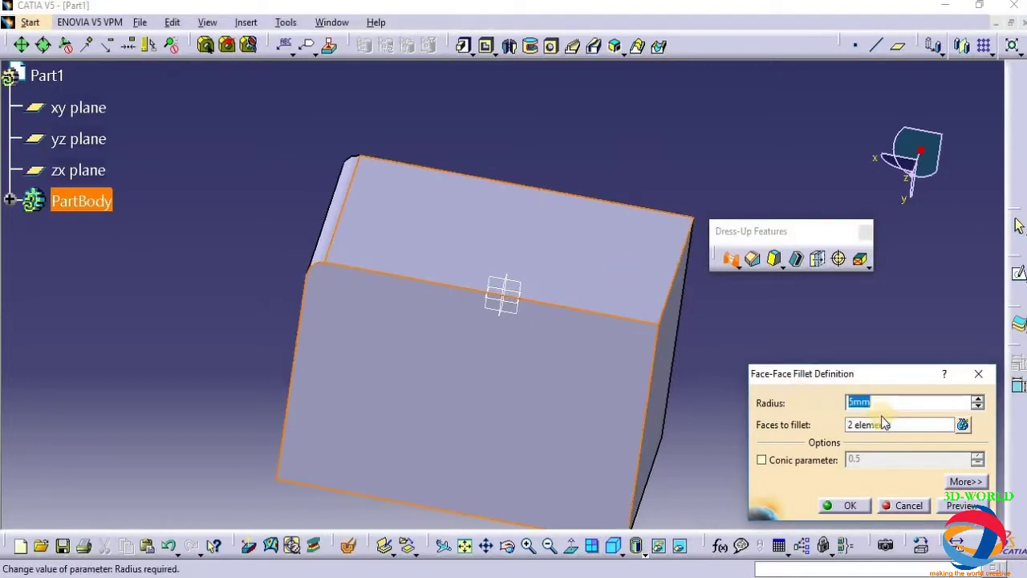
{"action": "type", "text": "10"}
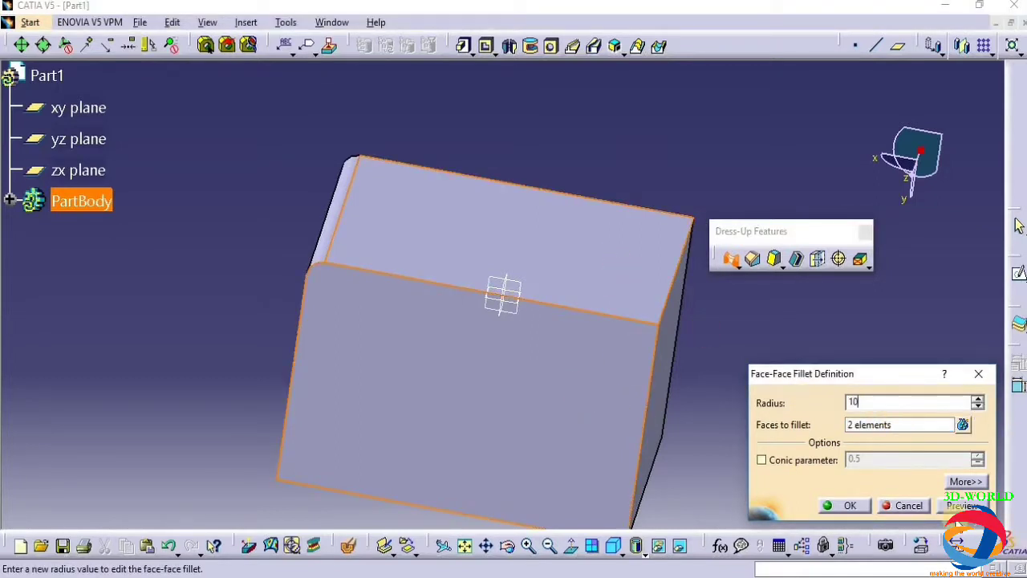
{"action": "left_click", "coordinate": [962, 505]}
{"action": "left_click", "coordinate": [848, 505]}
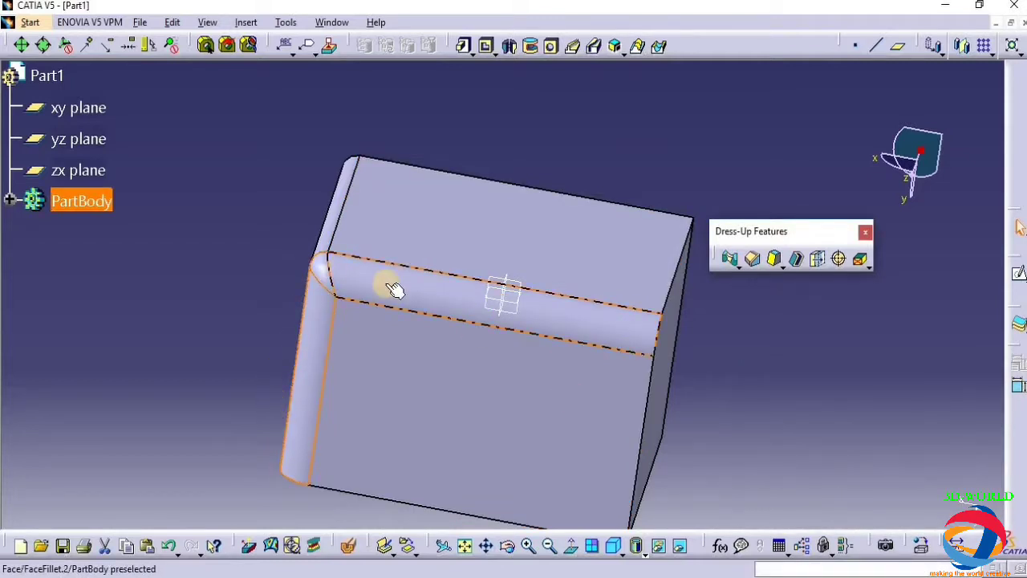
Inspect the rounded edges, undo both face-face fillets, and redisplay the Dress-Up Features toolbar
{"action": "left_click", "coordinate": [509, 545]}
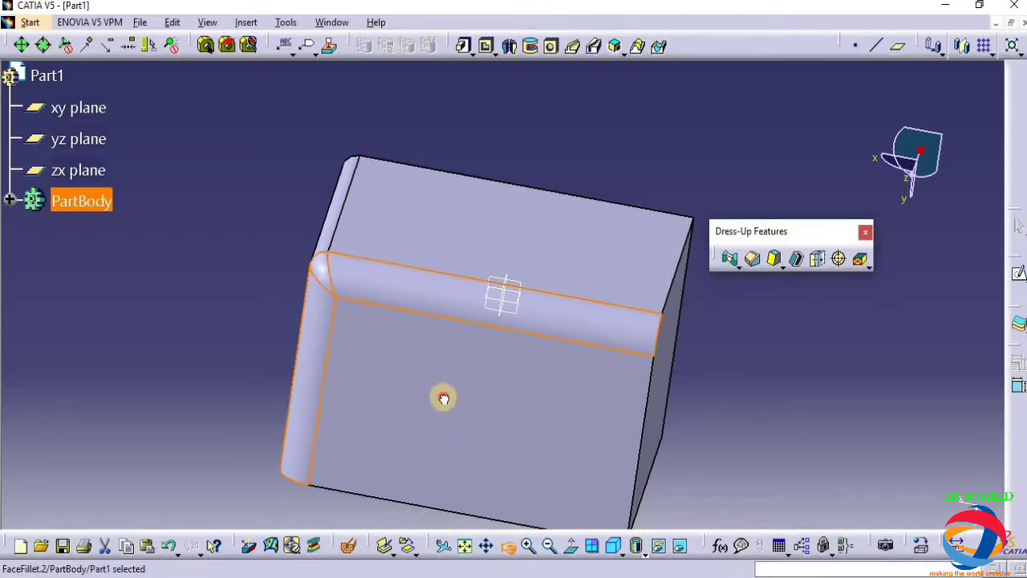
{"action": "left_click_drag", "start_coordinate": [442, 397], "coordinate": [418, 383]}
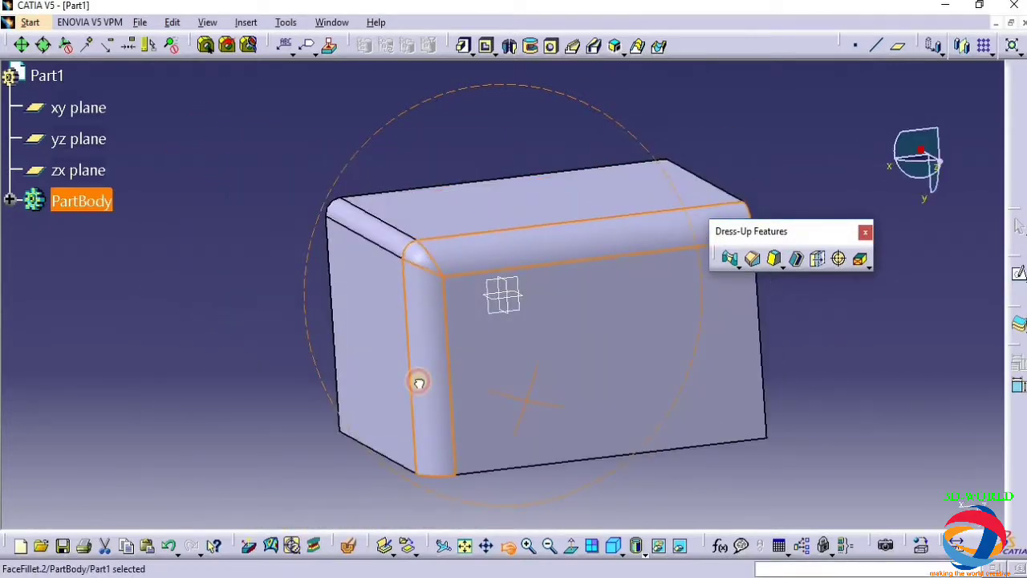
{"action": "left_click", "coordinate": [752, 261]}
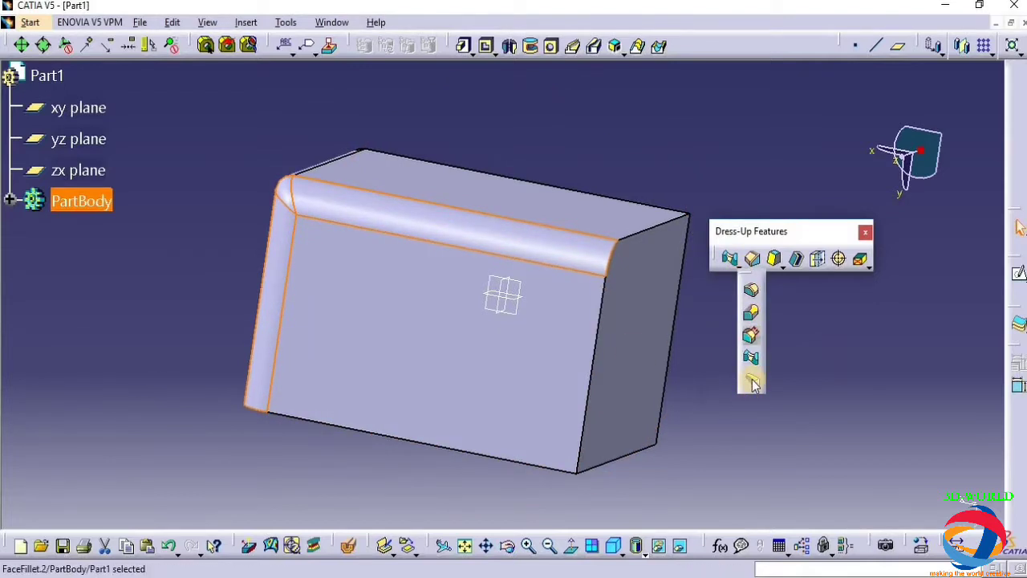
{"action": "left_click", "coordinate": [865, 233]}
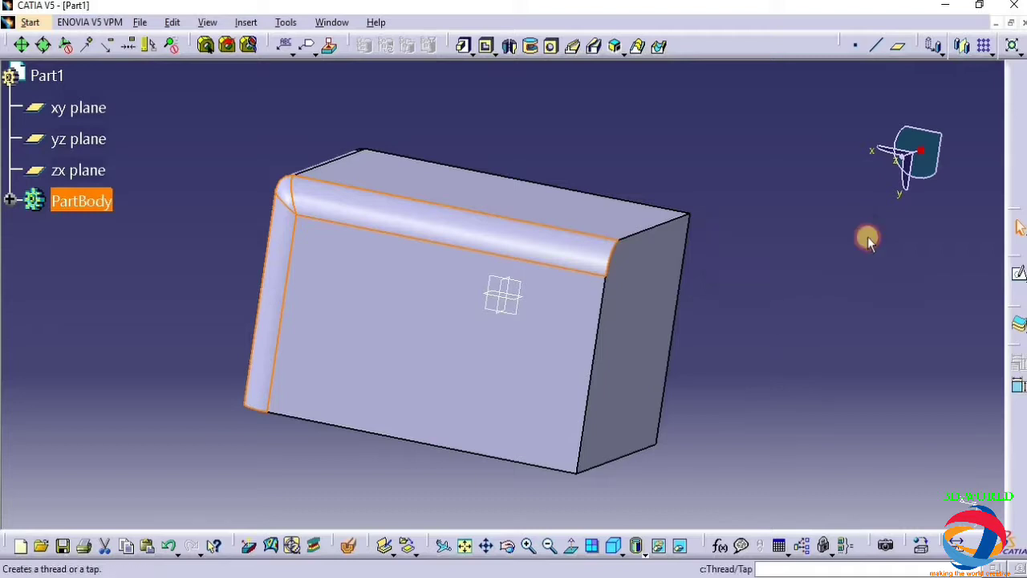
{"action": "key", "text": "ctrl+z"}
{"action": "key", "text": "ctrl+z"}
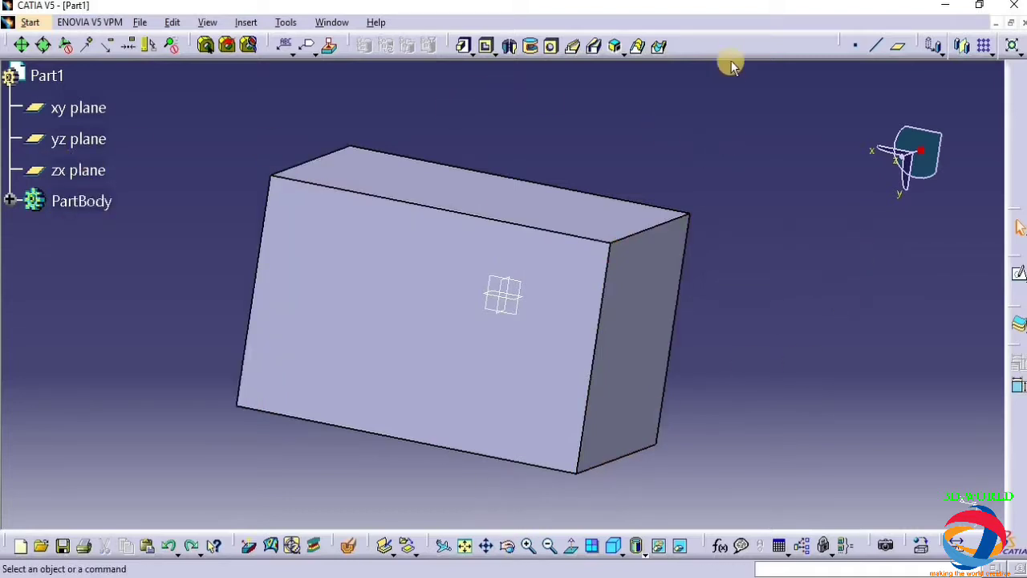
{"action": "right_click", "coordinate": [755, 46]}
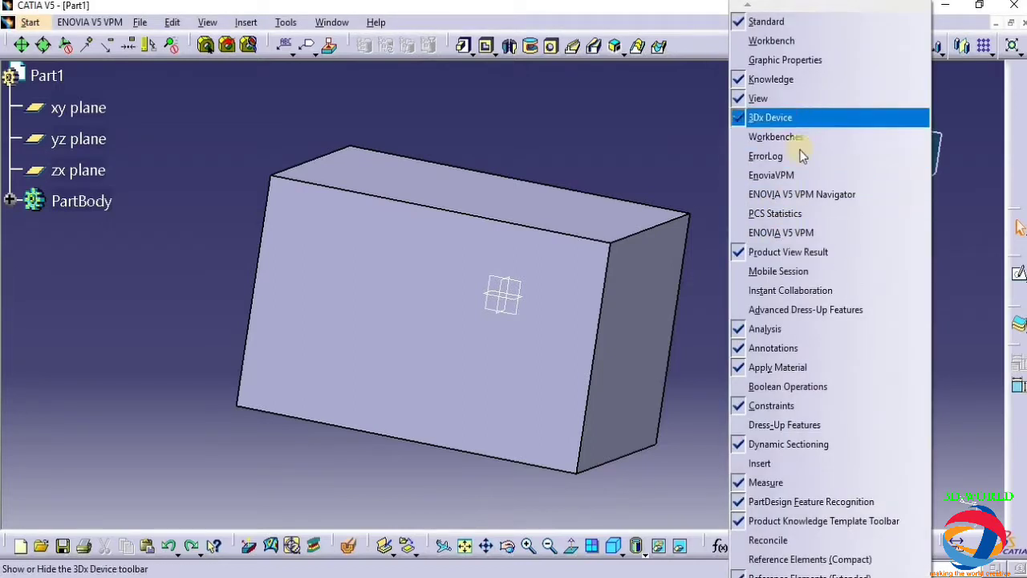
{"action": "left_click", "coordinate": [782, 424]}
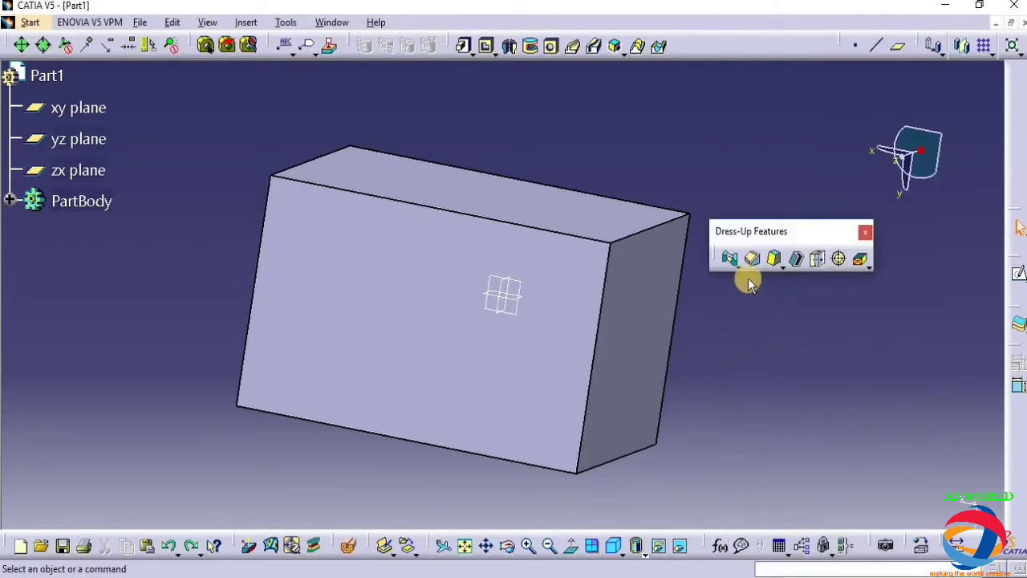
Try a tritangent fillet between the block's front face and left side face with the upper face as the face to remove, then cancel it
{"action": "middle_click_drag", "start_coordinate": [449, 465], "coordinate": [682, 255]}
{"action": "left_click", "coordinate": [739, 271]}
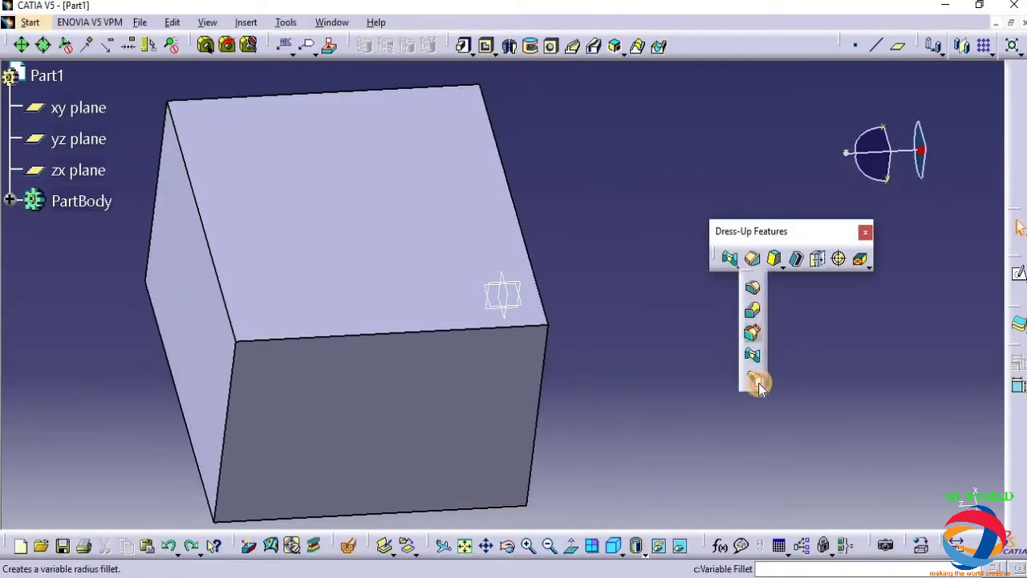
{"action": "left_click", "coordinate": [757, 383]}
{"action": "left_click", "coordinate": [443, 412]}
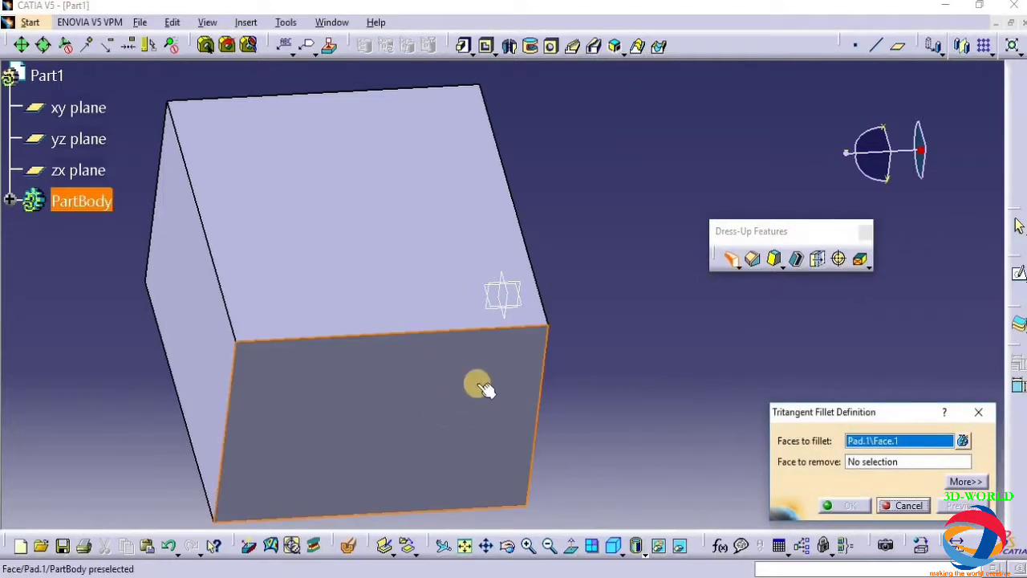
{"action": "left_click", "coordinate": [210, 357]}
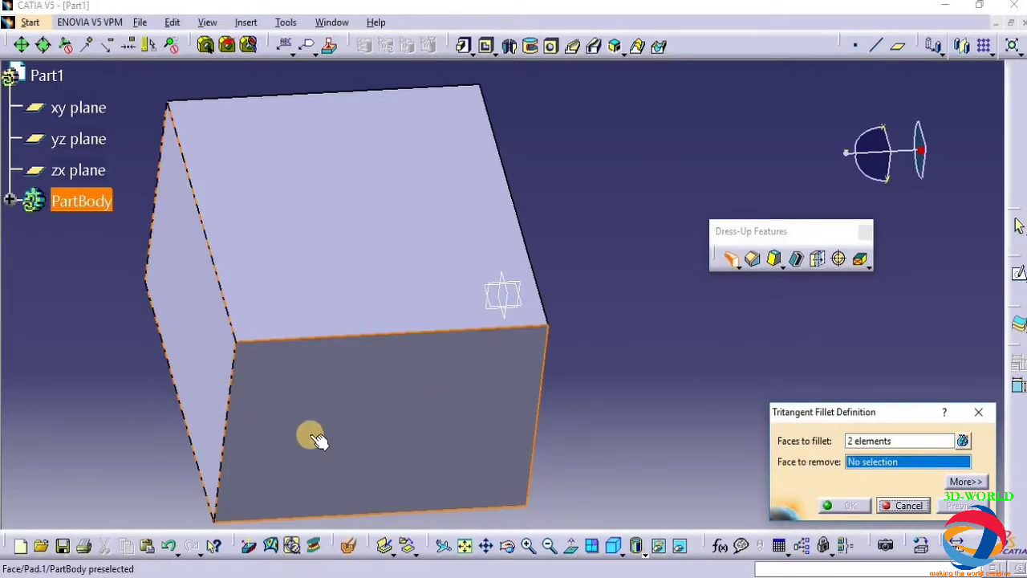
{"action": "left_click", "coordinate": [356, 236]}
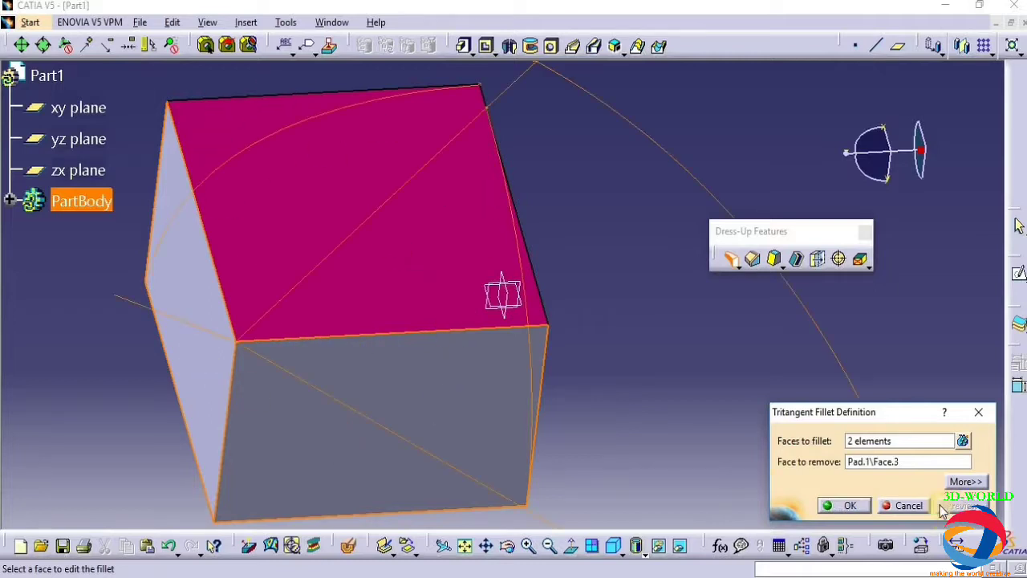
{"action": "left_click", "coordinate": [844, 506]}
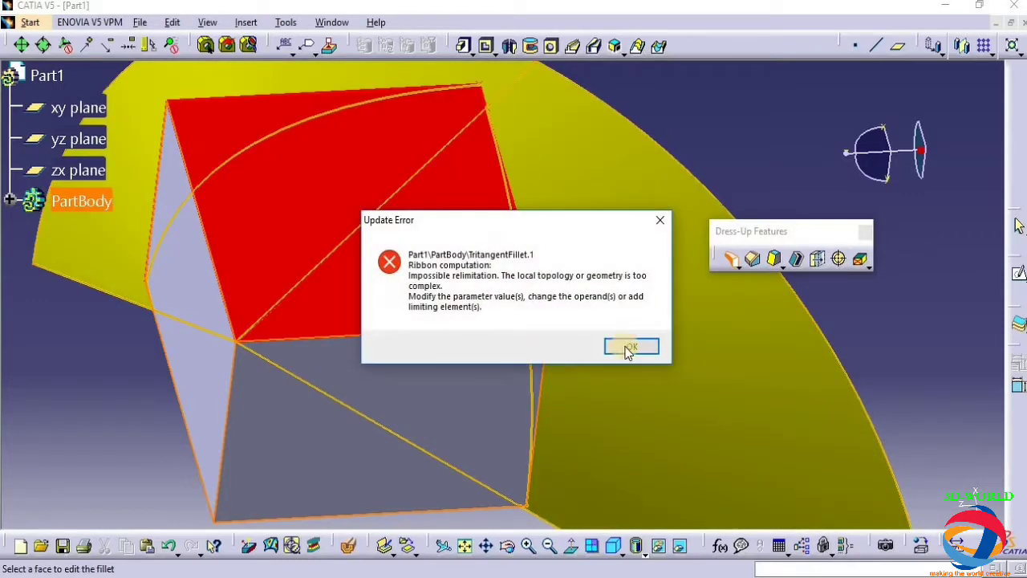
{"action": "left_click", "coordinate": [631, 348]}
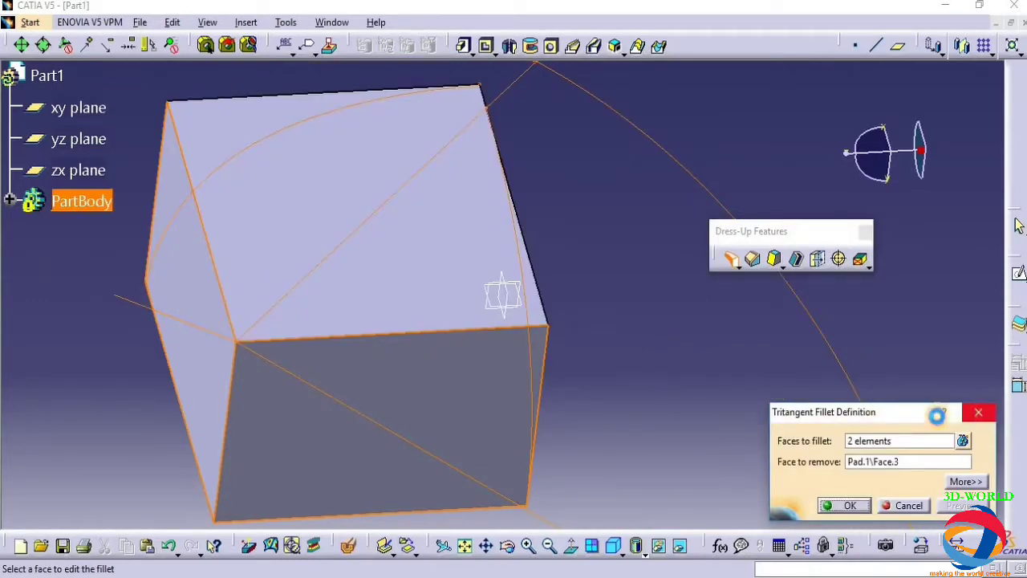
{"action": "left_click", "coordinate": [979, 412]}
Try a tritangent fillet between the block's large front face and right side face with the lower face as the face to remove, then cancel it
{"action": "left_click", "coordinate": [480, 540]}
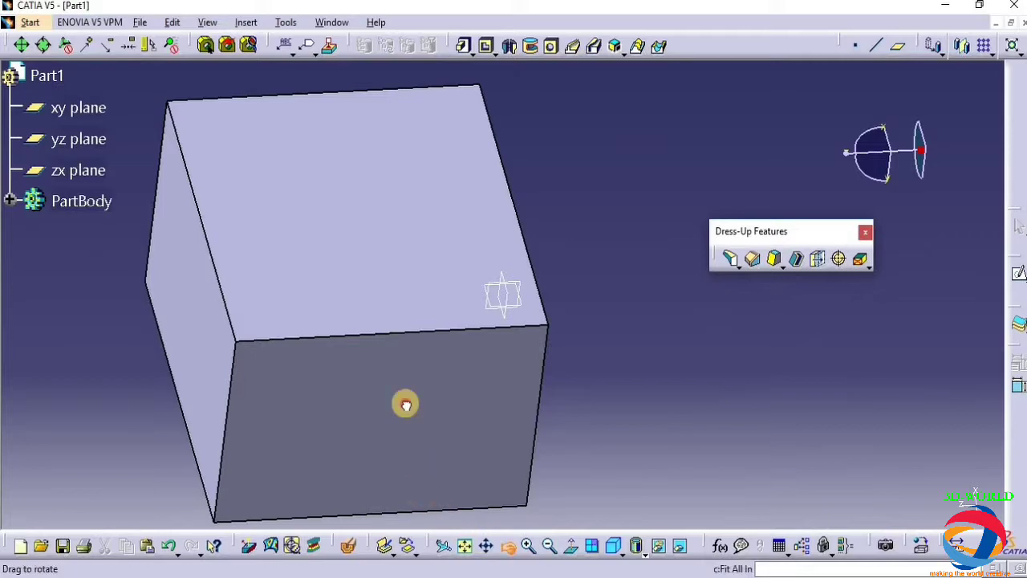
{"action": "left_click_drag", "start_coordinate": [403, 404], "coordinate": [596, 405]}
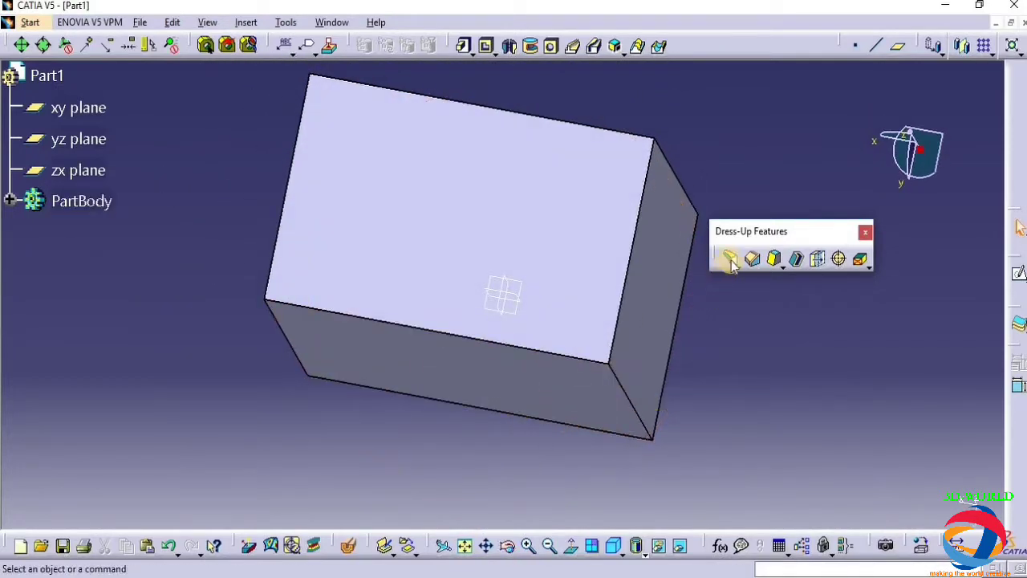
{"action": "left_click", "coordinate": [731, 261]}
{"action": "left_click", "coordinate": [535, 249]}
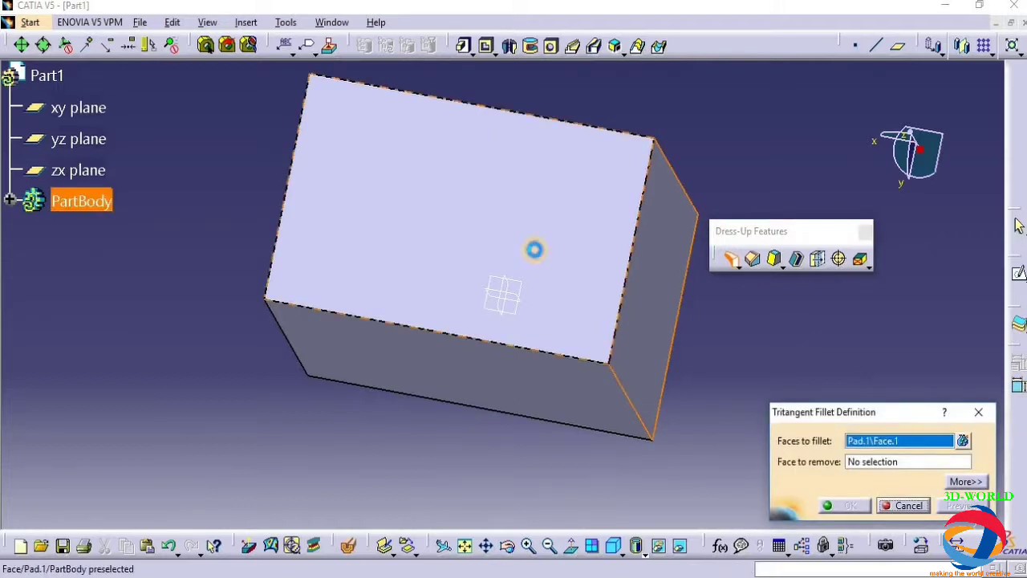
{"action": "left_click", "coordinate": [539, 355]}
{"action": "left_click", "coordinate": [638, 419]}
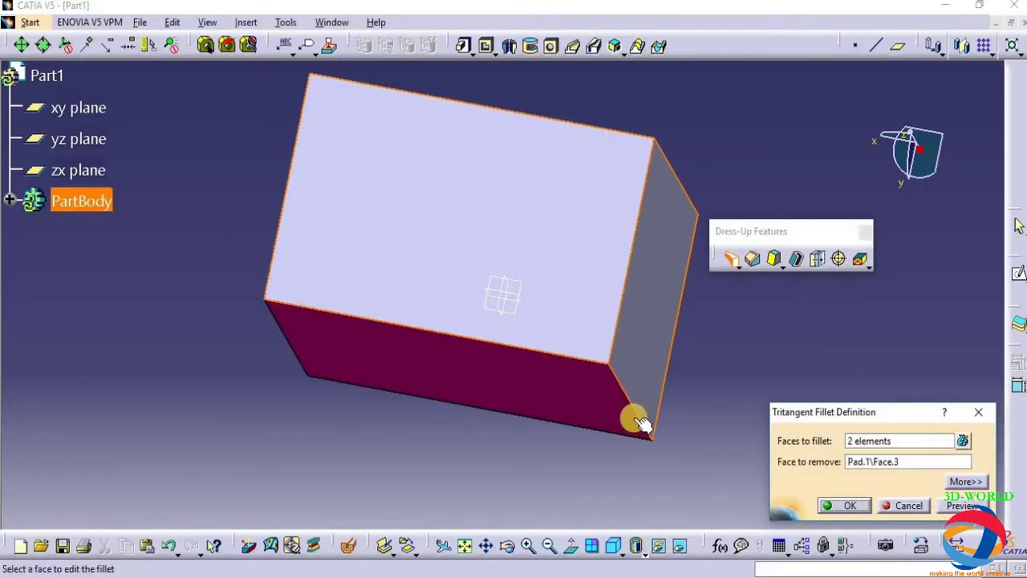
{"action": "left_click", "coordinate": [955, 505]}
{"action": "left_click", "coordinate": [823, 505]}
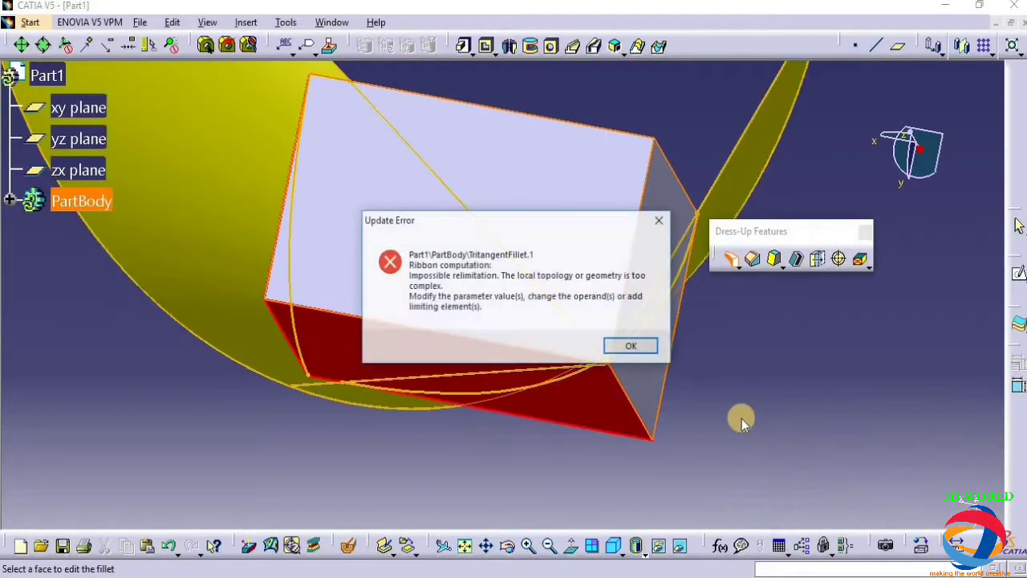
{"action": "left_click", "coordinate": [631, 345]}
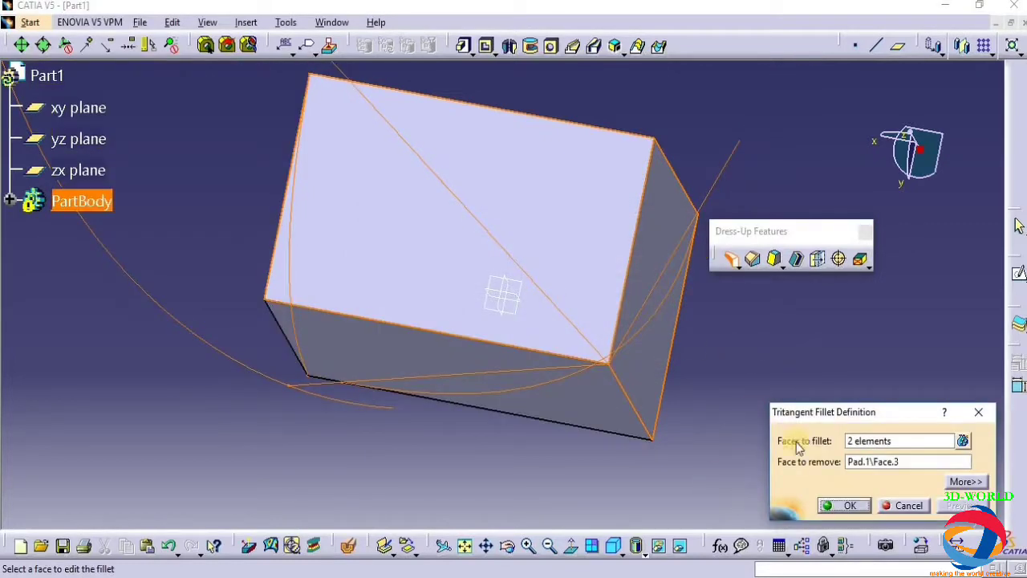
{"action": "left_click", "coordinate": [979, 411]}
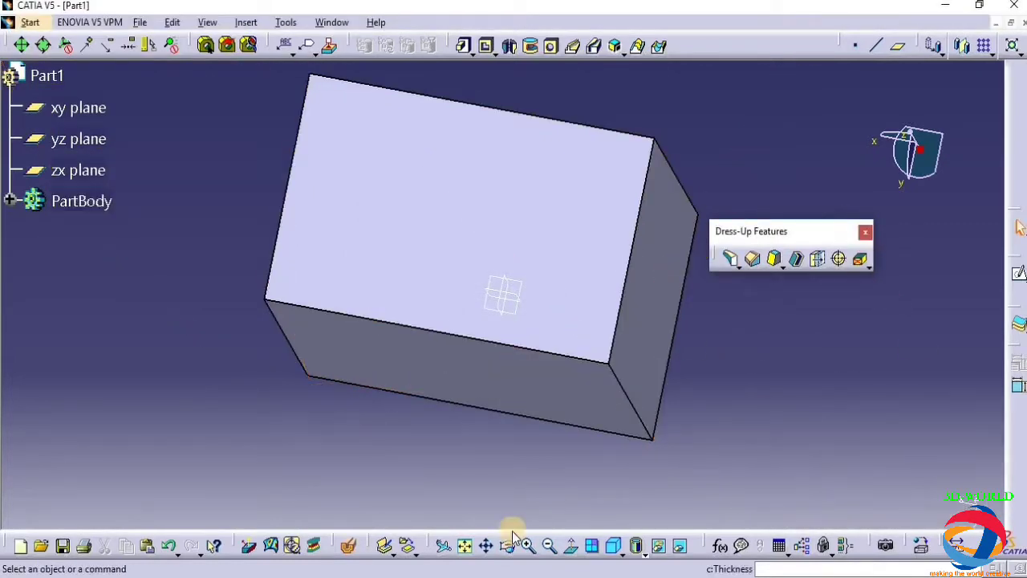
Create a tritangent fillet between the block's left front face and right side face, with the upper face as the face to remove
{"action": "middle_click_drag", "start_coordinate": [559, 294], "coordinate": [305, 341]}
{"action": "left_click", "coordinate": [305, 341]}
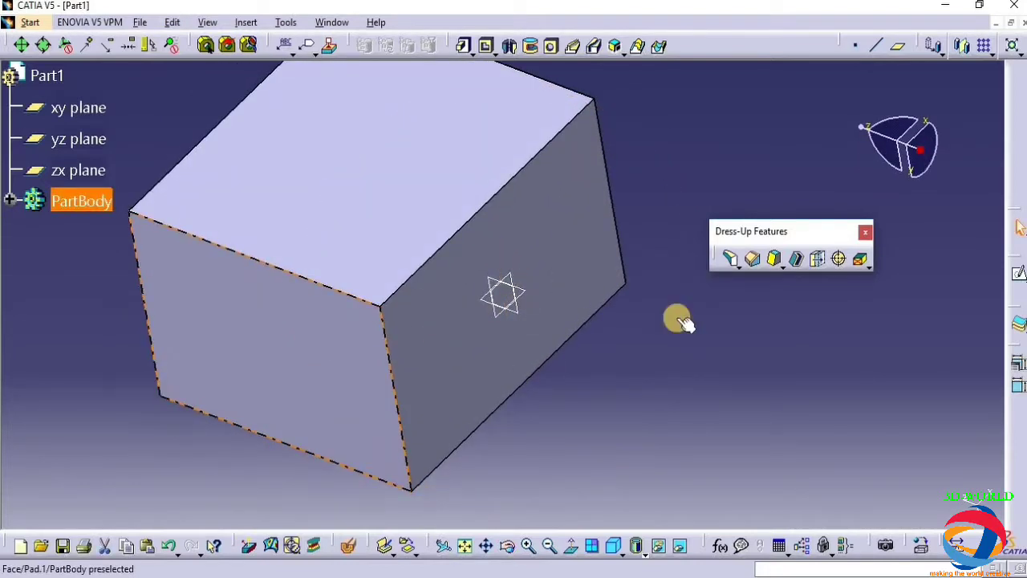
{"action": "left_click", "coordinate": [733, 259]}
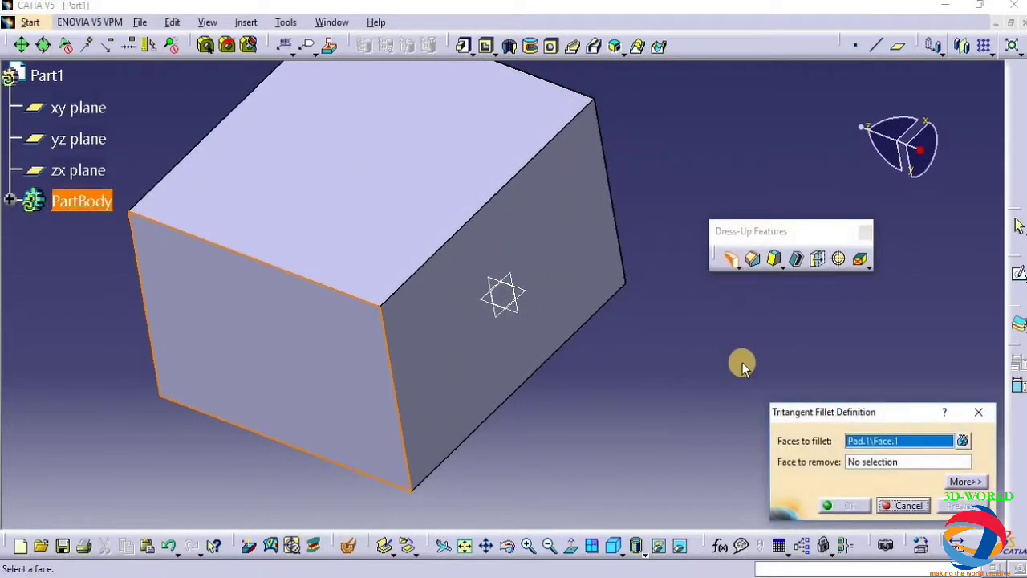
{"action": "left_click", "coordinate": [351, 392]}
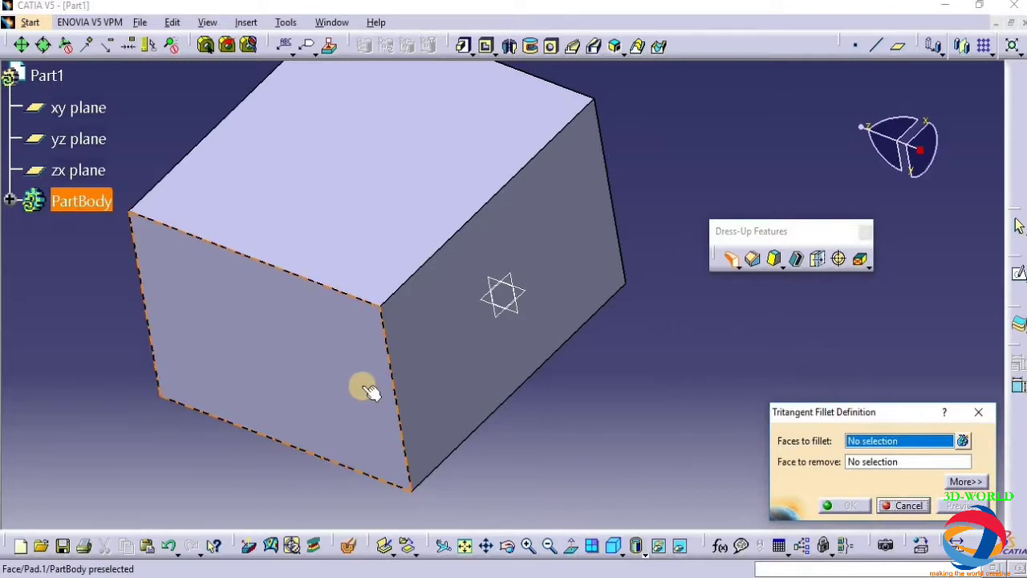
{"action": "left_click", "coordinate": [424, 362]}
{"action": "left_click", "coordinate": [345, 366]}
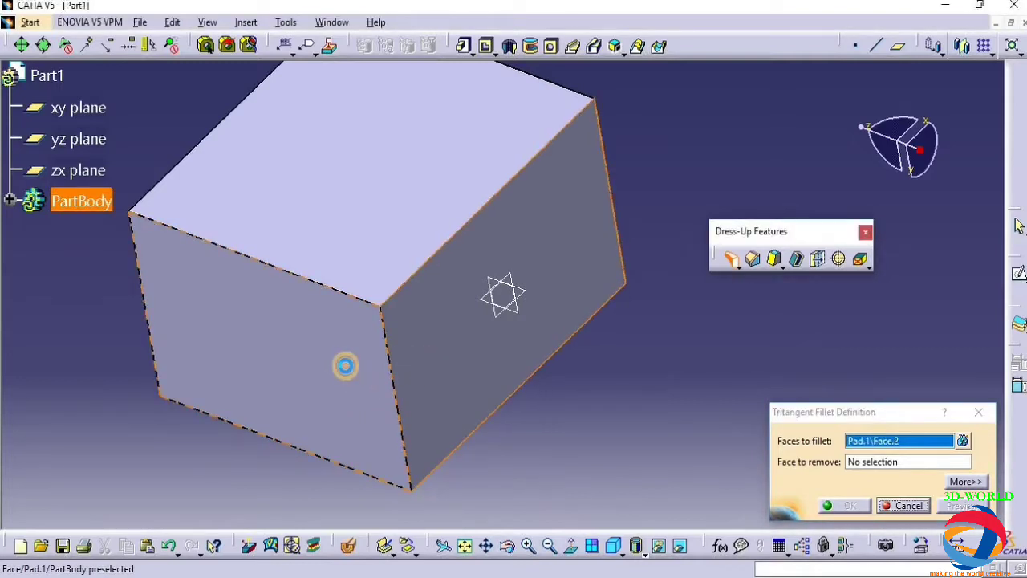
{"action": "left_click", "coordinate": [363, 226]}
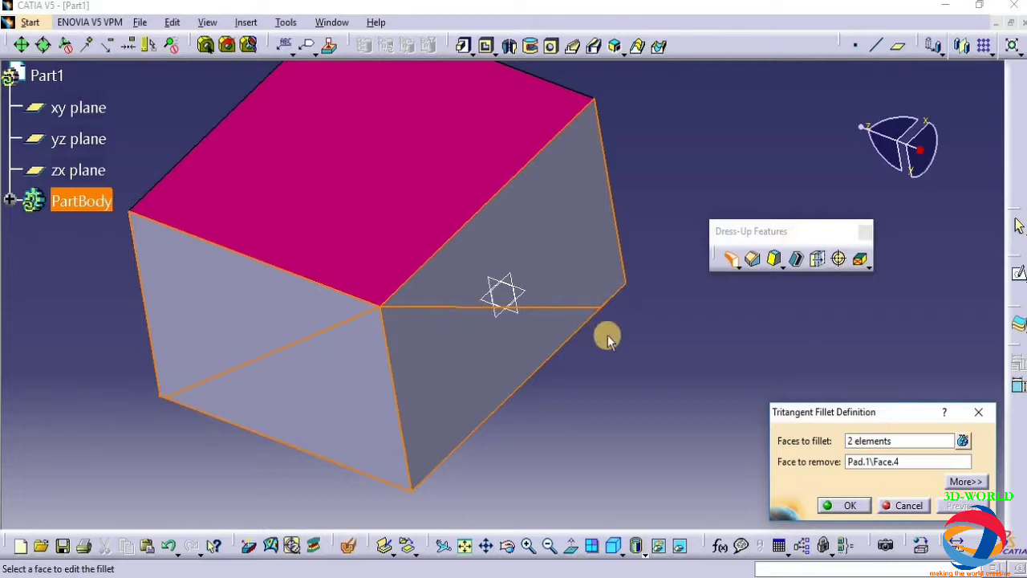
{"action": "middle_click_drag", "start_coordinate": [482, 369], "coordinate": [413, 337]}
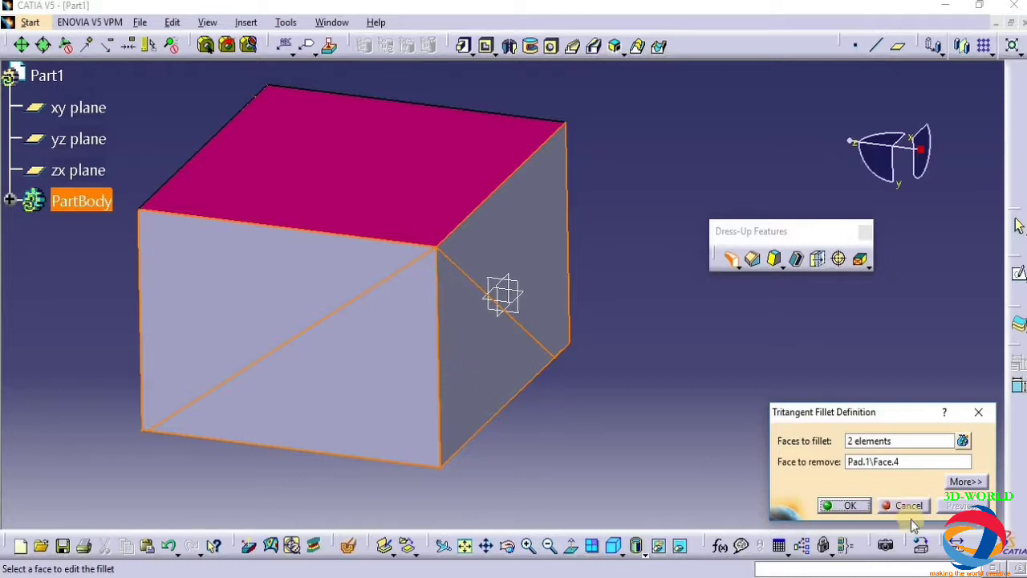
{"action": "left_click", "coordinate": [852, 506]}
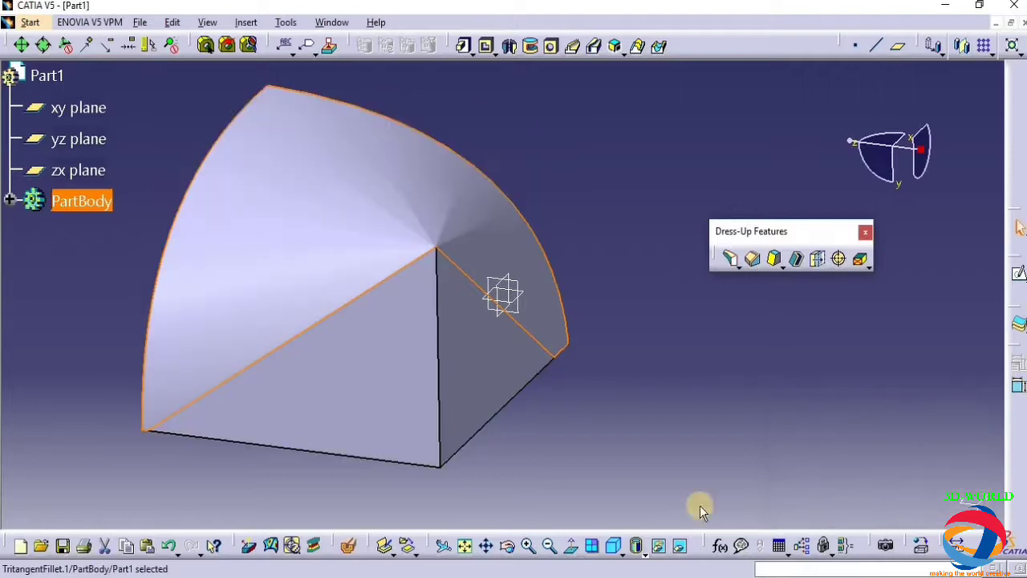
Inspect the rounded block from another angle and undo the tritangent fillet
{"action": "left_click", "coordinate": [509, 545]}
{"action": "left_click_drag", "start_coordinate": [450, 394], "coordinate": [523, 470]}
{"action": "key", "text": "ctrl+z"}
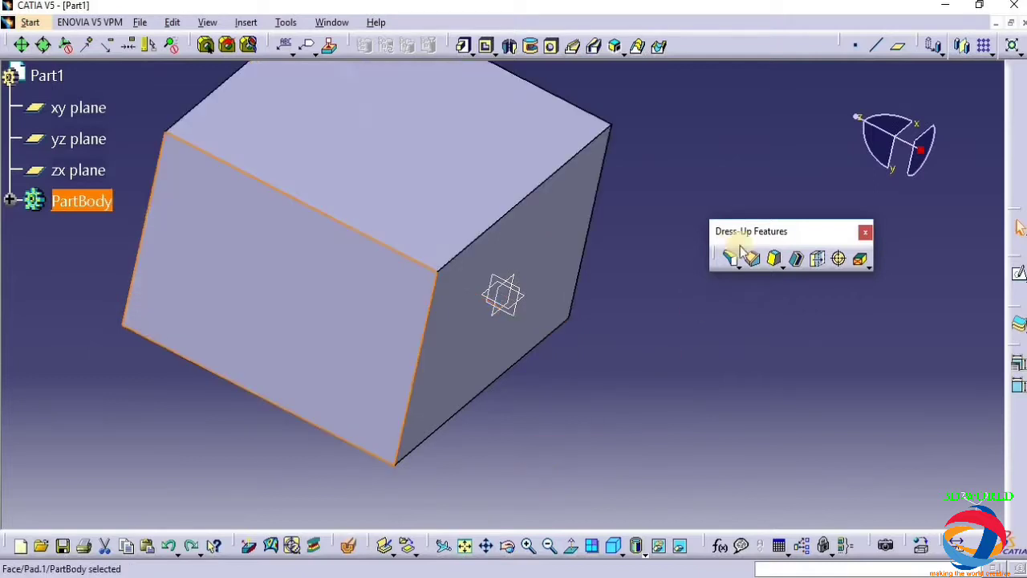
Try a tritangent fillet between the dark side face and the adjacent light face, removing the upper face; preview it, then cancel
{"action": "left_click", "coordinate": [730, 258]}
{"action": "left_click", "coordinate": [353, 344]}
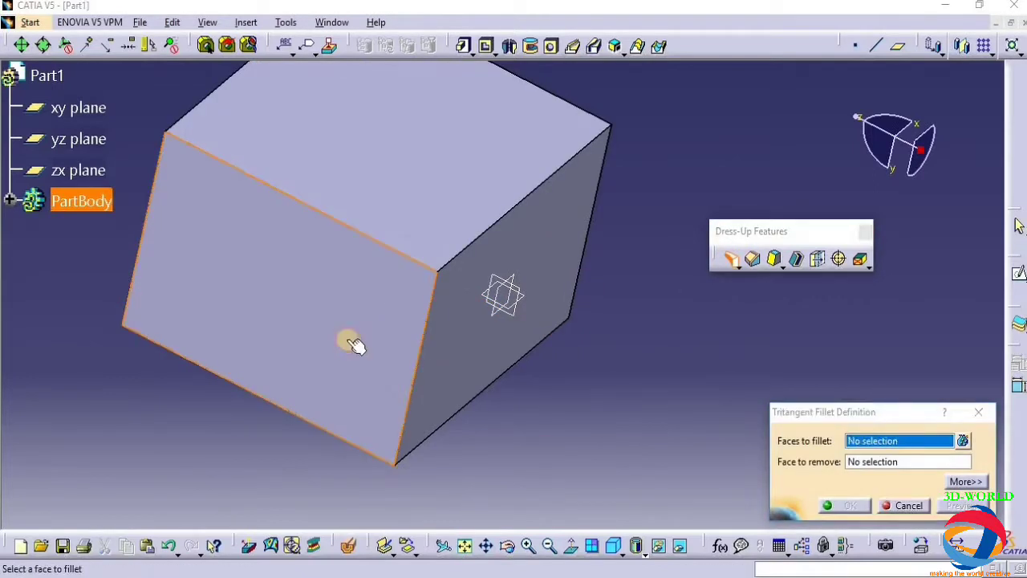
{"action": "left_click", "coordinate": [362, 374]}
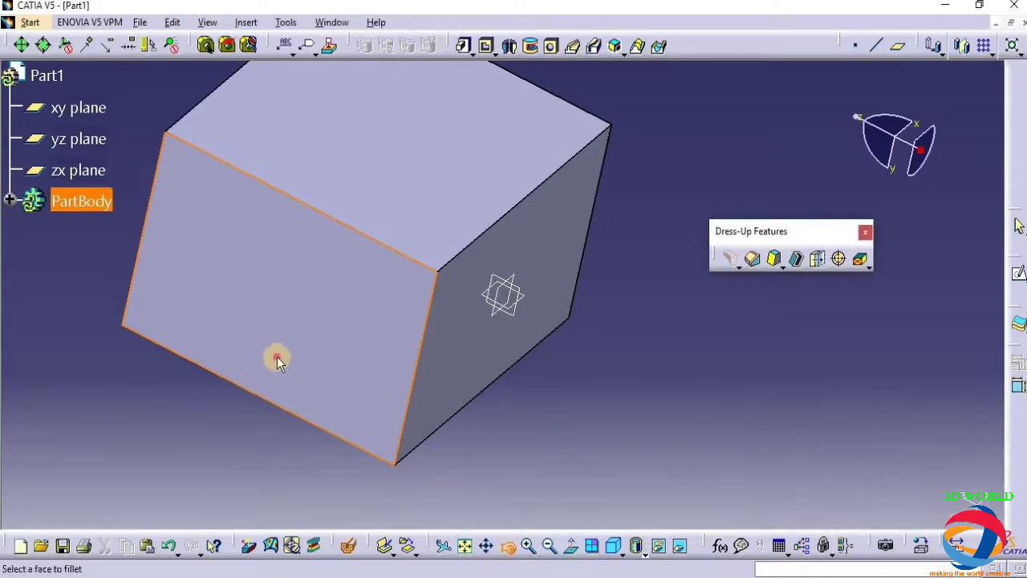
{"action": "middle_click_drag", "start_coordinate": [277, 361], "coordinate": [535, 335]}
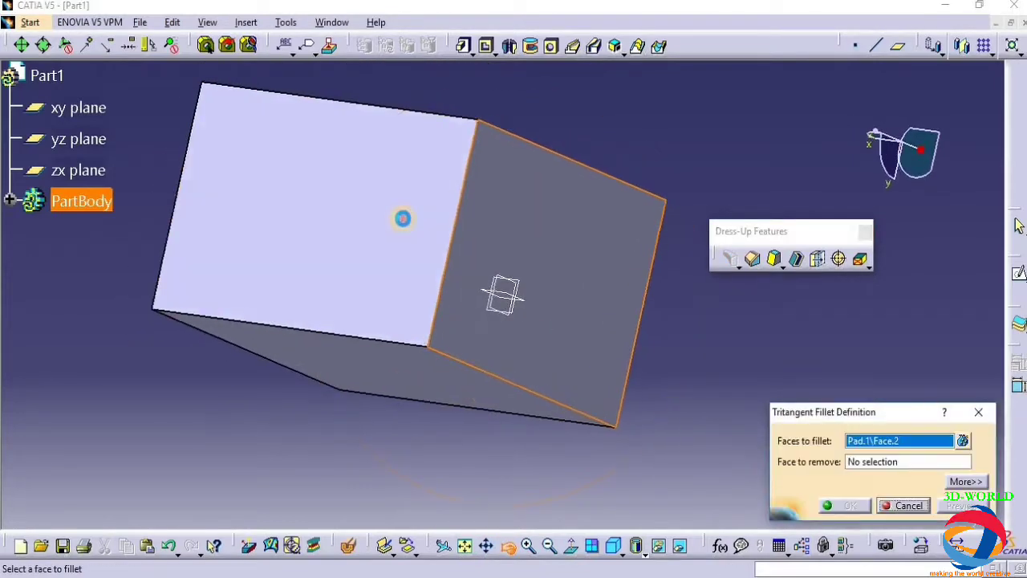
{"action": "left_click", "coordinate": [520, 324]}
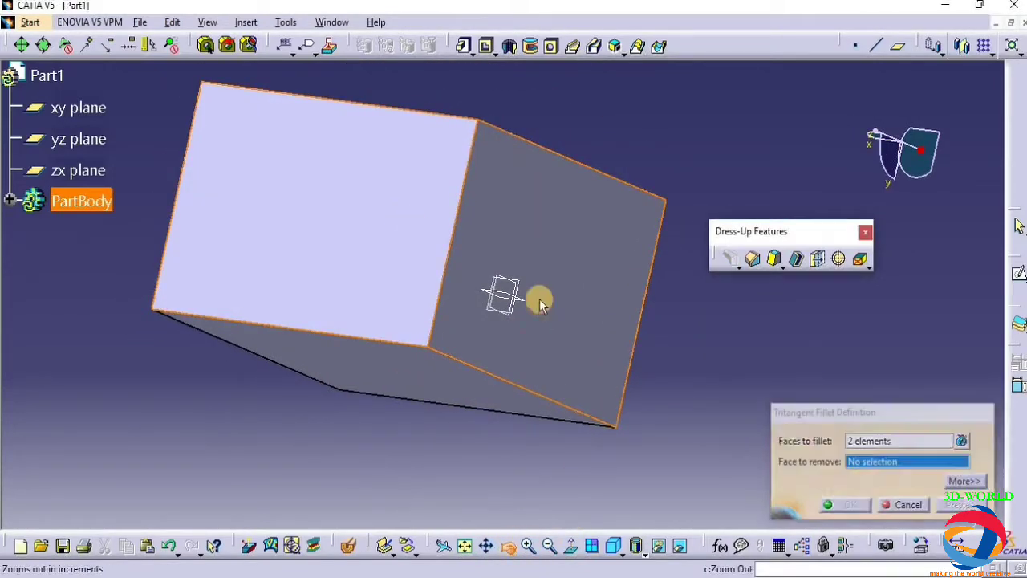
{"action": "middle_click_drag", "start_coordinate": [536, 298], "coordinate": [445, 317]}
{"action": "left_click", "coordinate": [476, 342]}
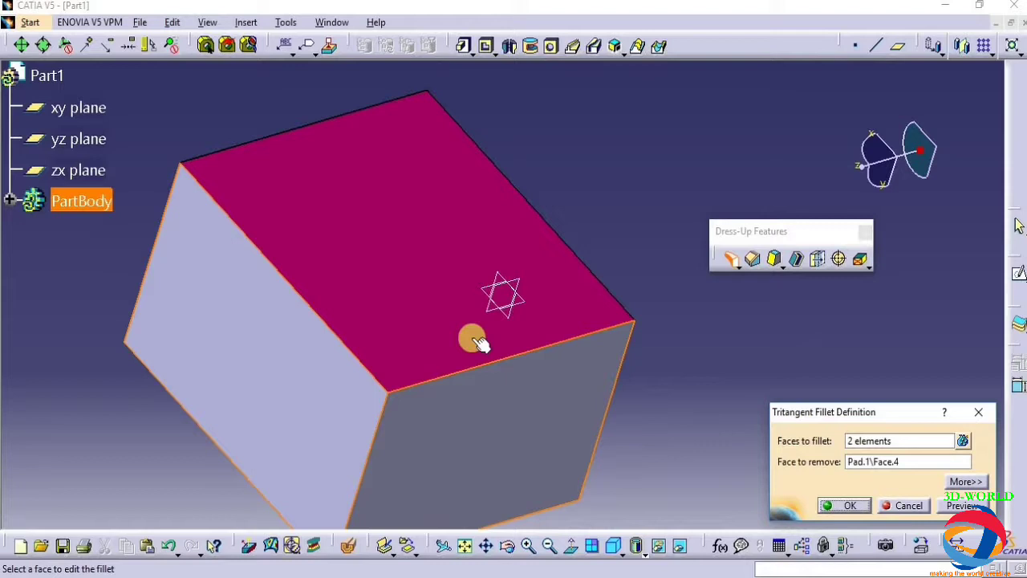
{"action": "left_click", "coordinate": [955, 505]}
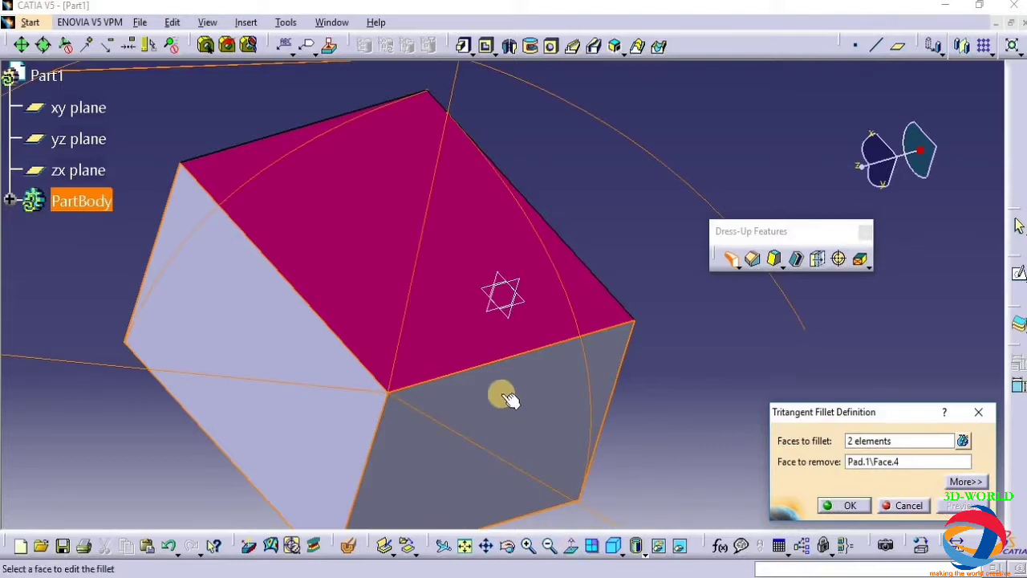
{"action": "middle_click_drag", "start_coordinate": [500, 395], "coordinate": [509, 497]}
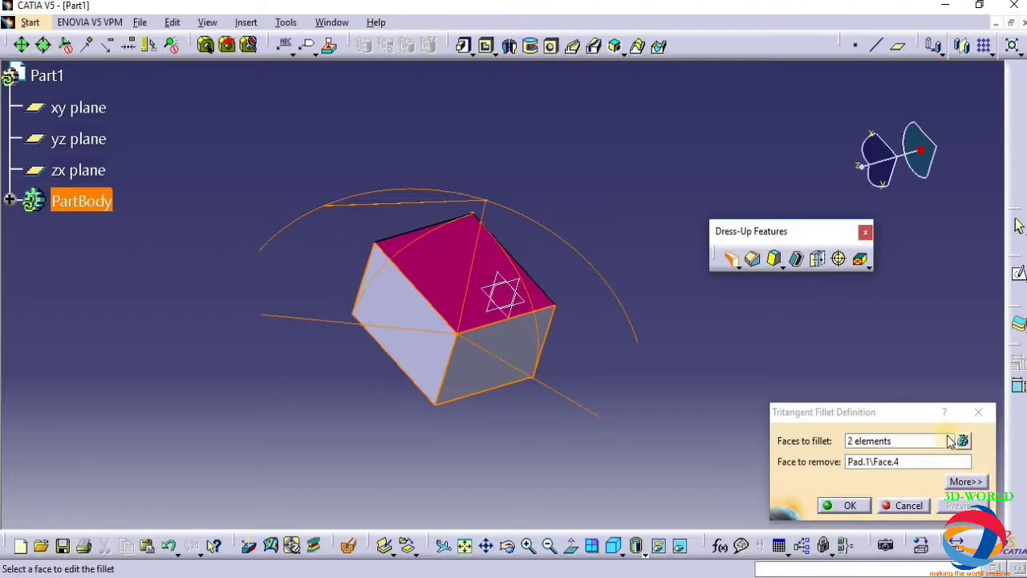
{"action": "left_click", "coordinate": [973, 412]}
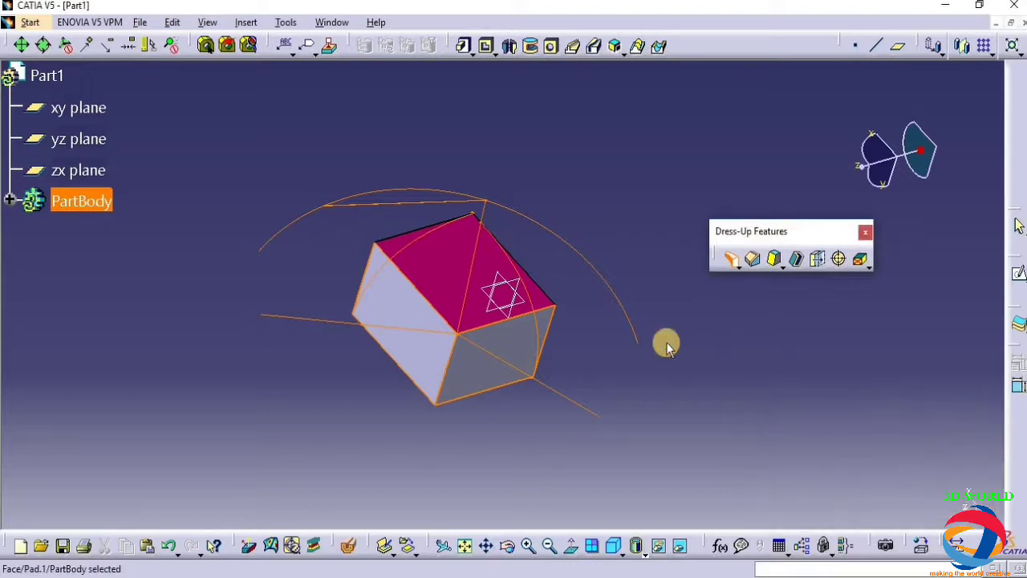
{"action": "left_click", "coordinate": [732, 258]}
{"action": "left_click", "coordinate": [424, 339]}
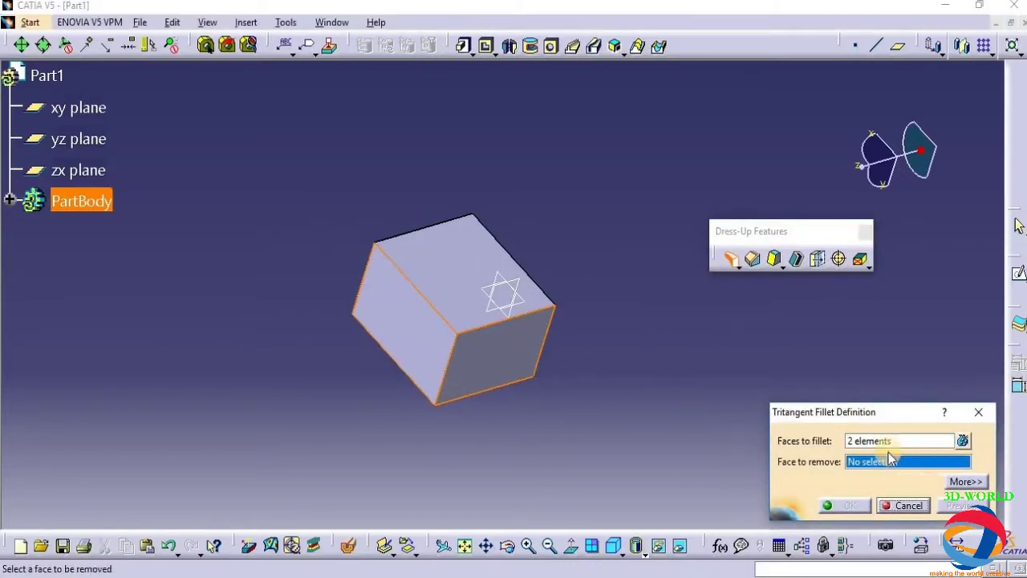
{"action": "left_click", "coordinate": [507, 545]}
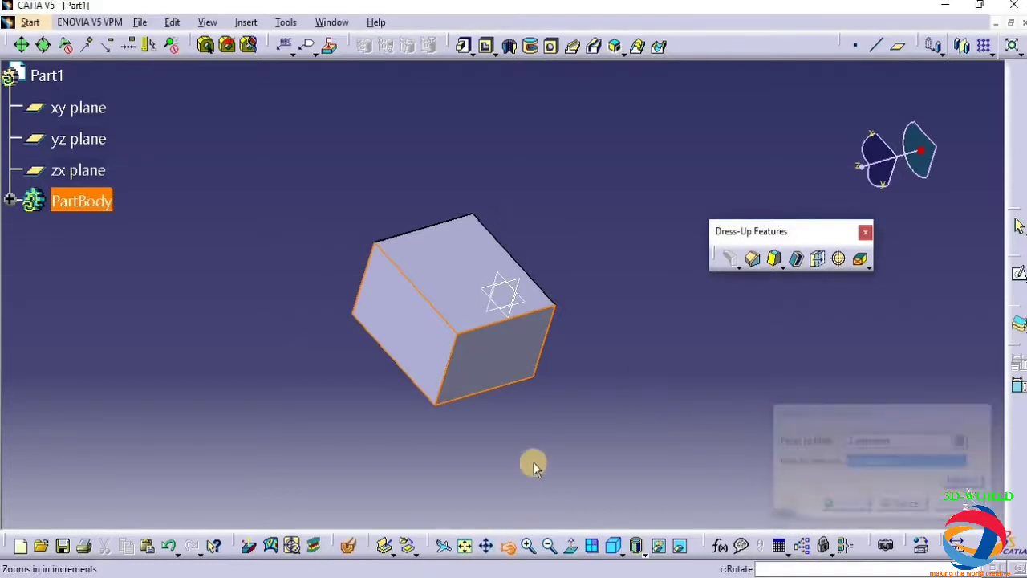
{"action": "left_click_drag", "start_coordinate": [532, 464], "coordinate": [304, 415]}
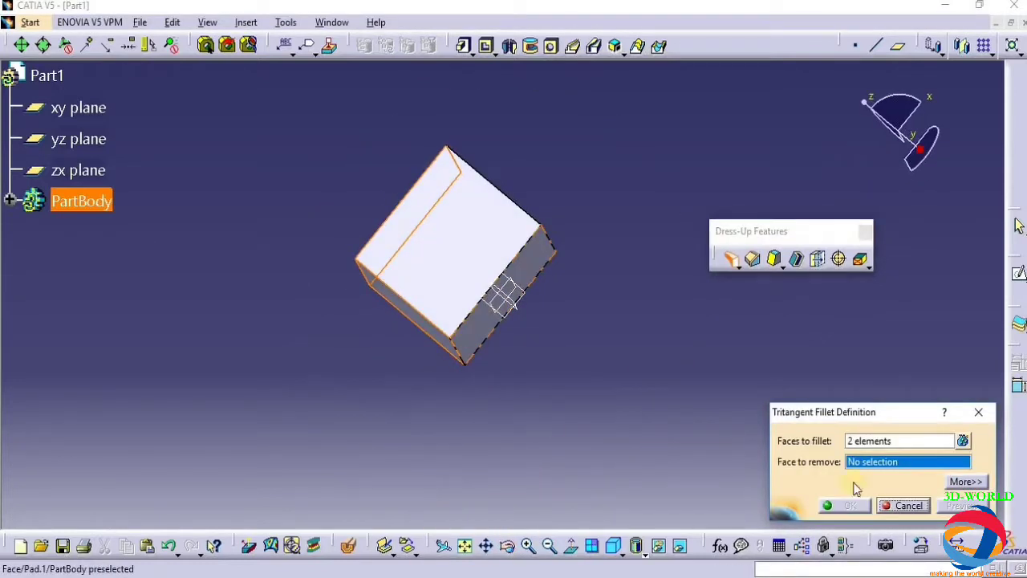
{"action": "left_click", "coordinate": [977, 411]}
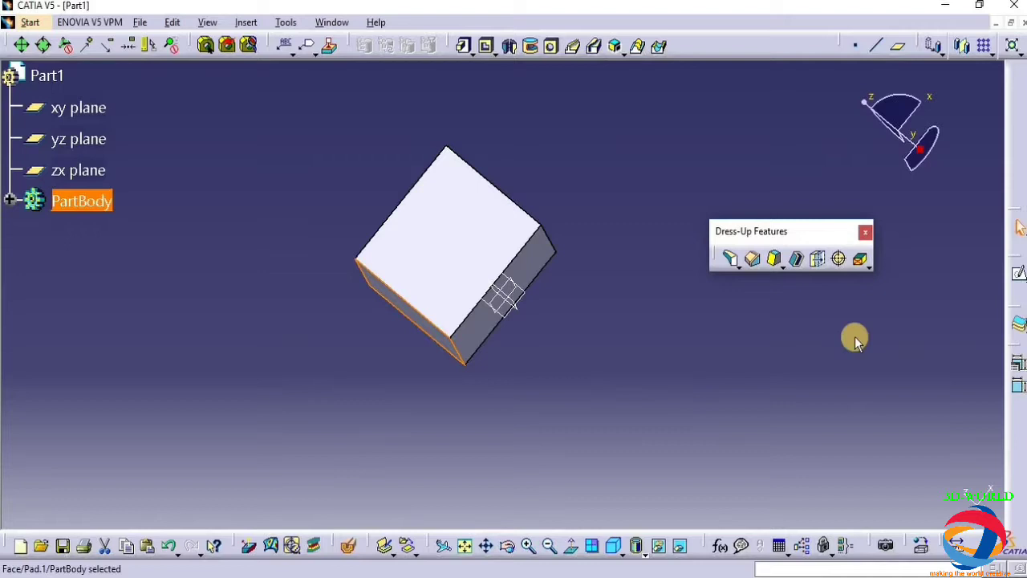
Preview a tritangent fillet between the block's two narrow-looking side faces with the large upper face as the face to remove, then cancel it
{"action": "left_click", "coordinate": [728, 258]}
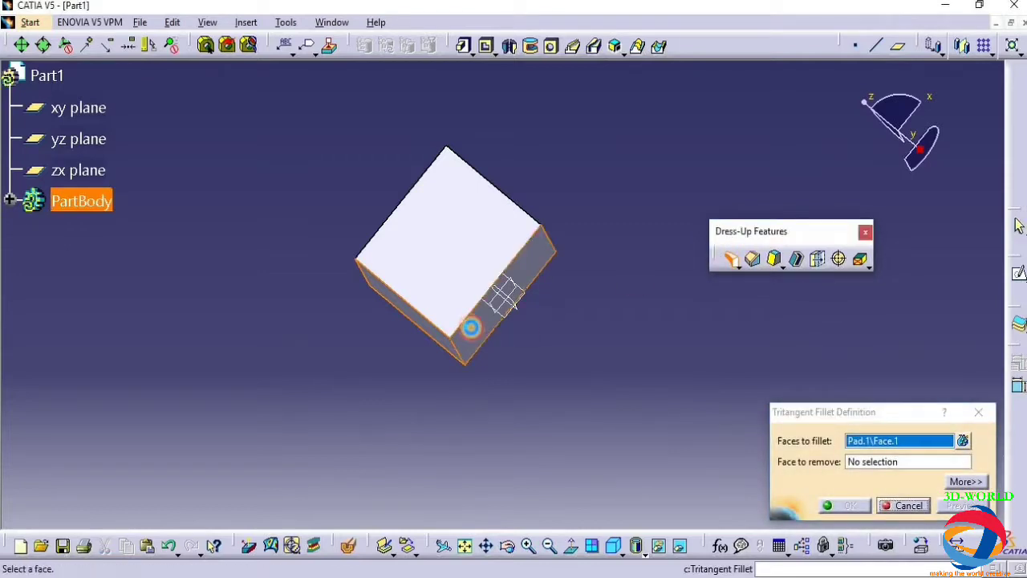
{"action": "left_click", "coordinate": [470, 328]}
{"action": "left_click", "coordinate": [433, 291]}
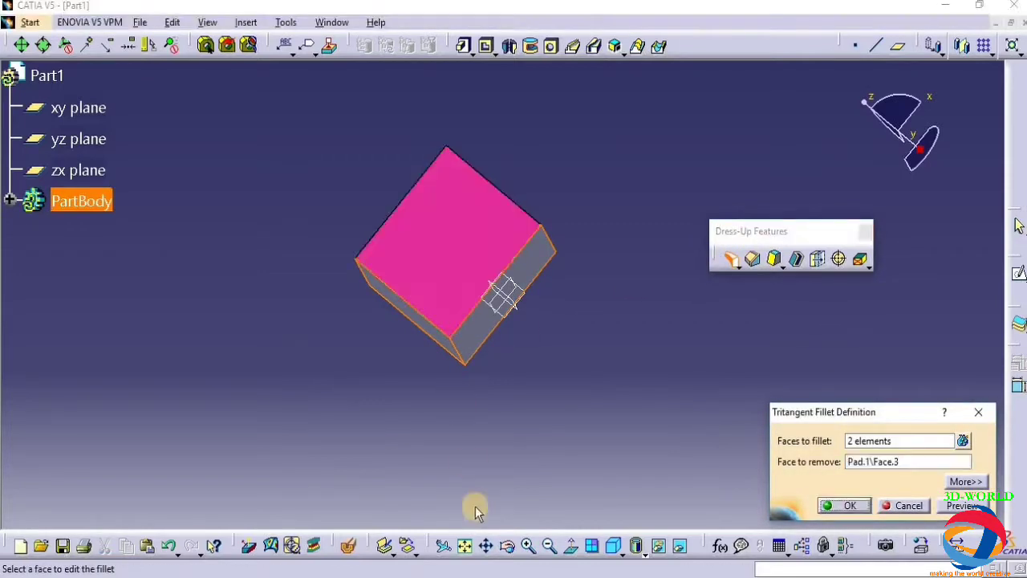
{"action": "left_click", "coordinate": [508, 546]}
{"action": "left_click_drag", "start_coordinate": [468, 474], "coordinate": [457, 351]}
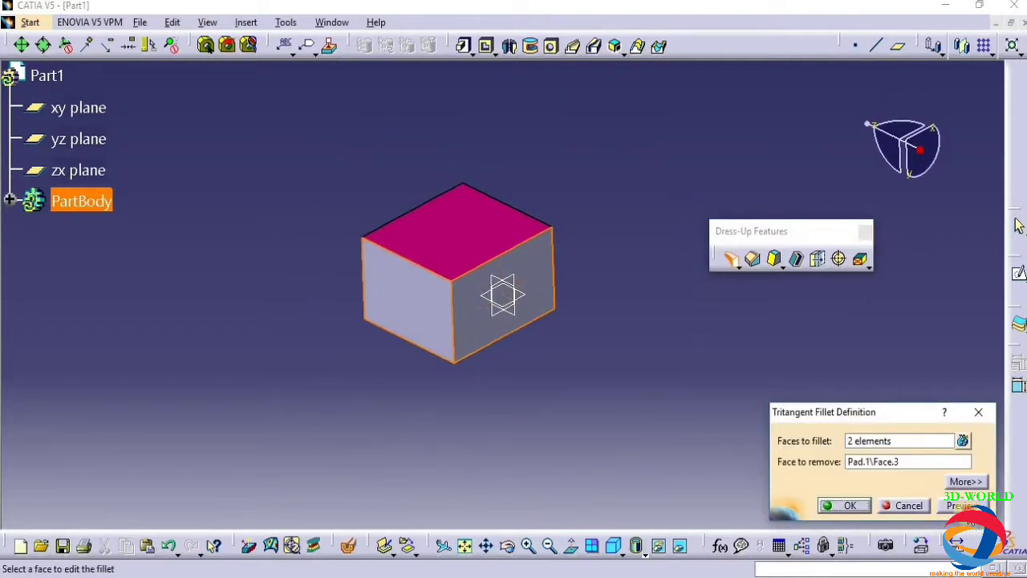
{"action": "left_click_drag", "start_coordinate": [491, 306], "coordinate": [380, 334]}
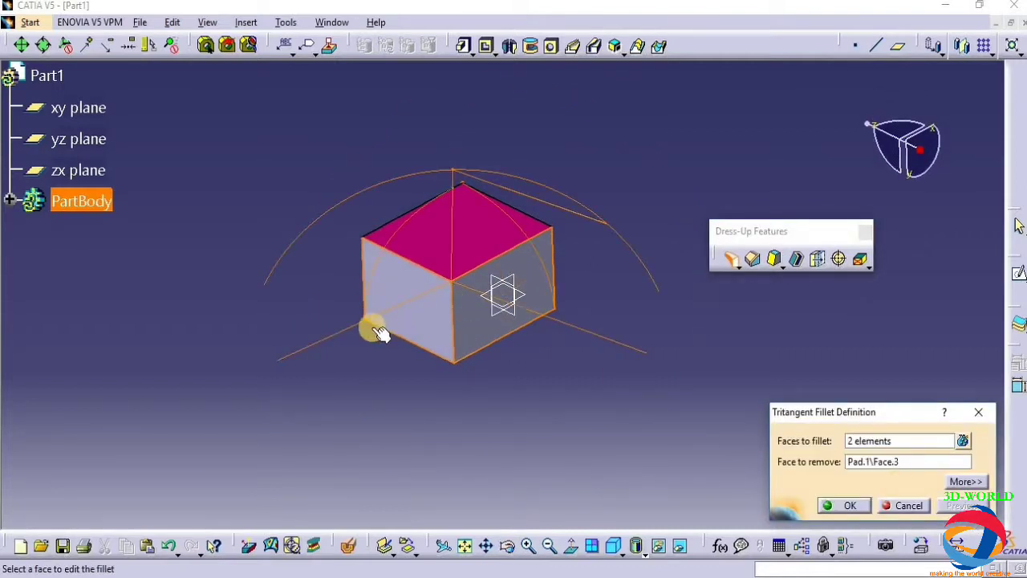
{"action": "left_click", "coordinate": [973, 412]}
Try a tritangent fillet between the adjacent light and dark side faces, removing the upper face; preview it, then cancel
{"action": "middle_click_drag", "start_coordinate": [713, 452], "coordinate": [713, 321]}
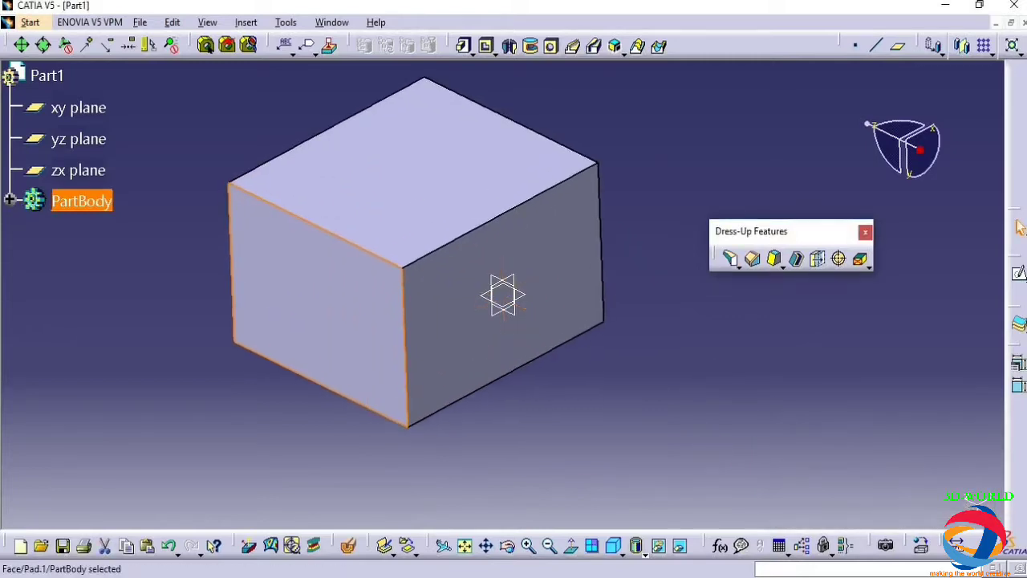
{"action": "middle_click_drag", "start_coordinate": [401, 393], "coordinate": [598, 406]}
{"action": "left_click", "coordinate": [729, 258]}
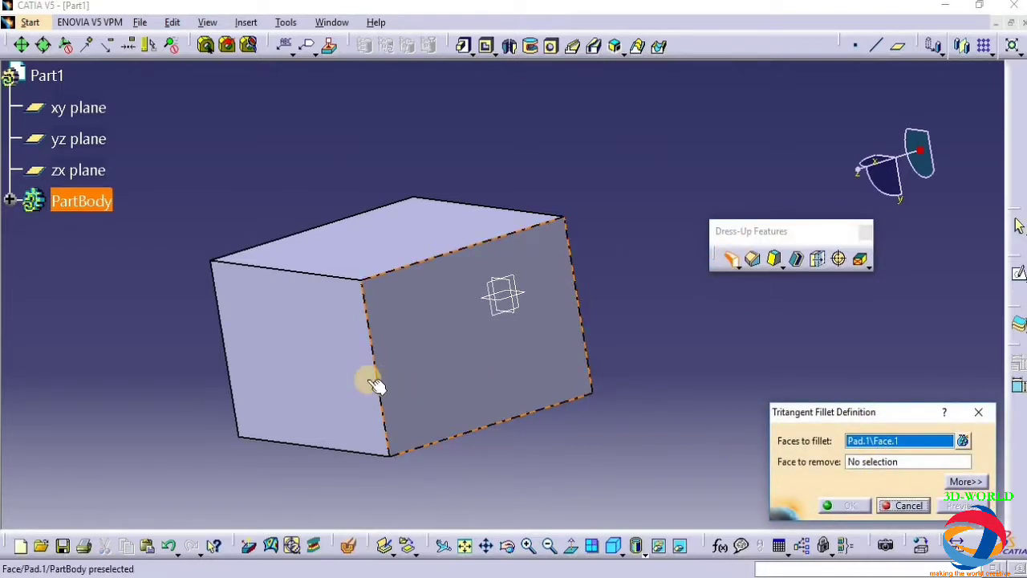
{"action": "left_click", "coordinate": [378, 280]}
{"action": "left_click", "coordinate": [390, 231]}
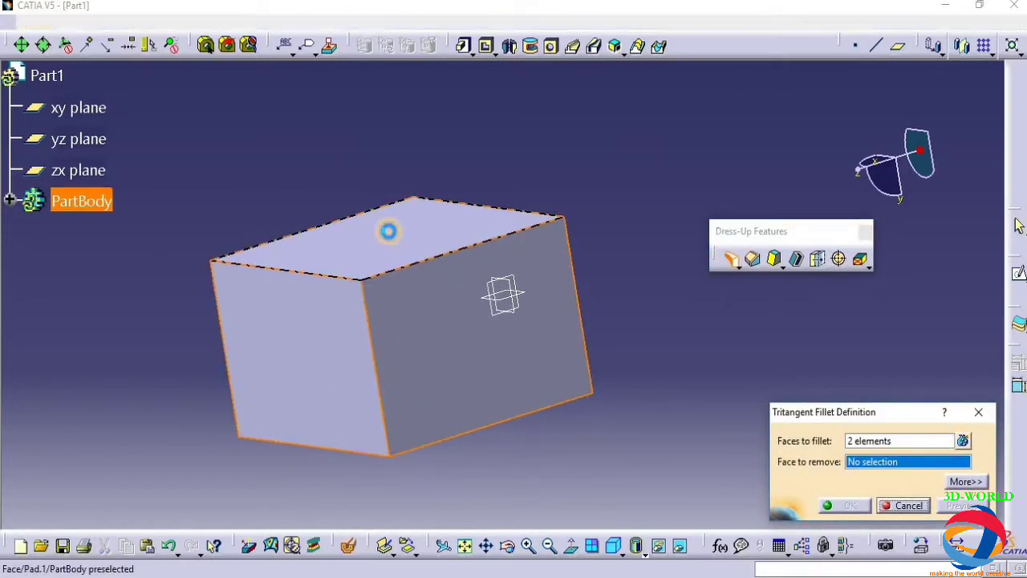
{"action": "left_click", "coordinate": [961, 506]}
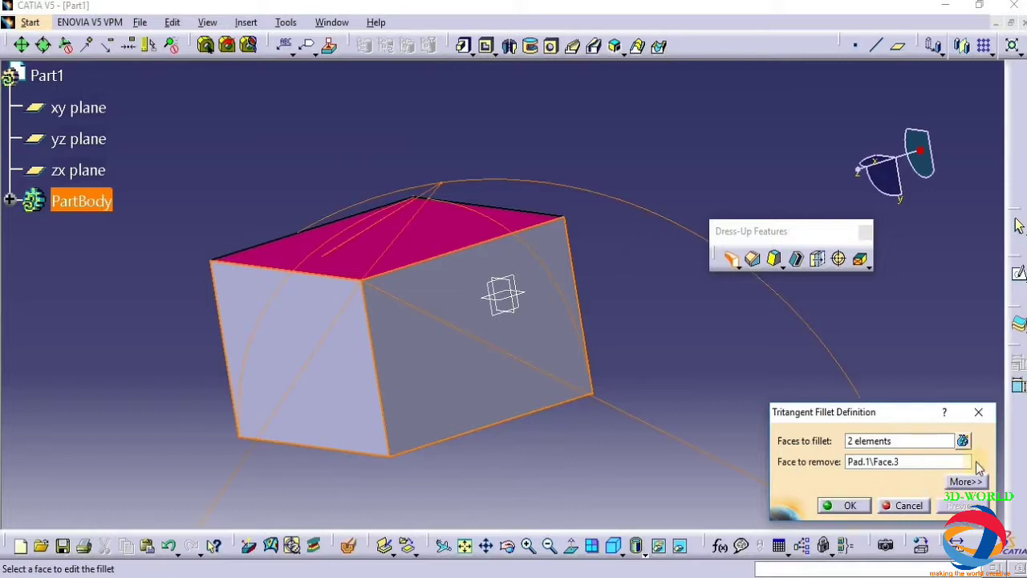
{"action": "left_click", "coordinate": [977, 411]}
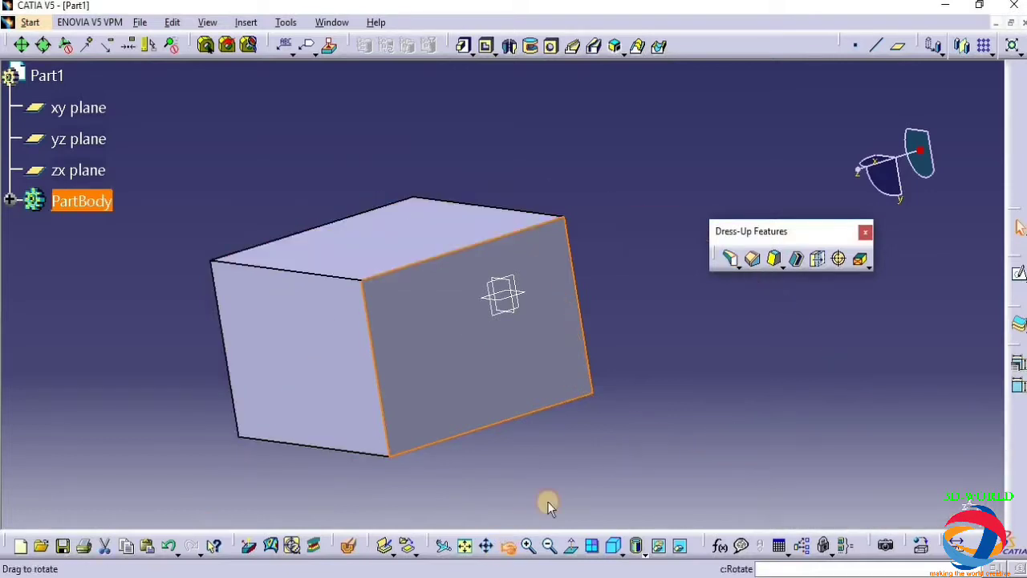
Try a tritangent fillet between the large front face and narrow upper face, removing the narrow dark side face; preview, attempt to apply, then cancel
{"action": "left_click_drag", "start_coordinate": [547, 500], "coordinate": [425, 202]}
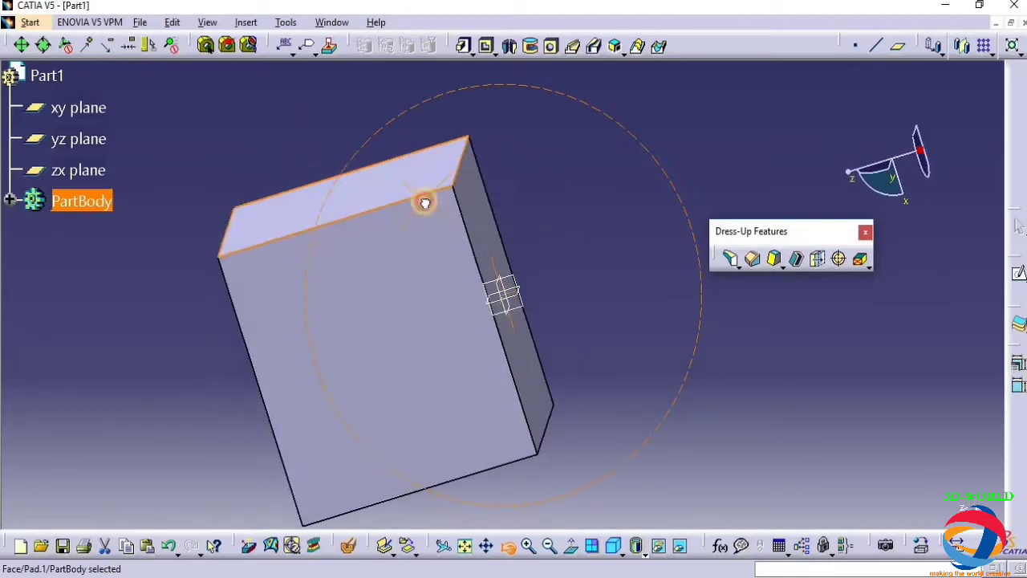
{"action": "left_click", "coordinate": [734, 265]}
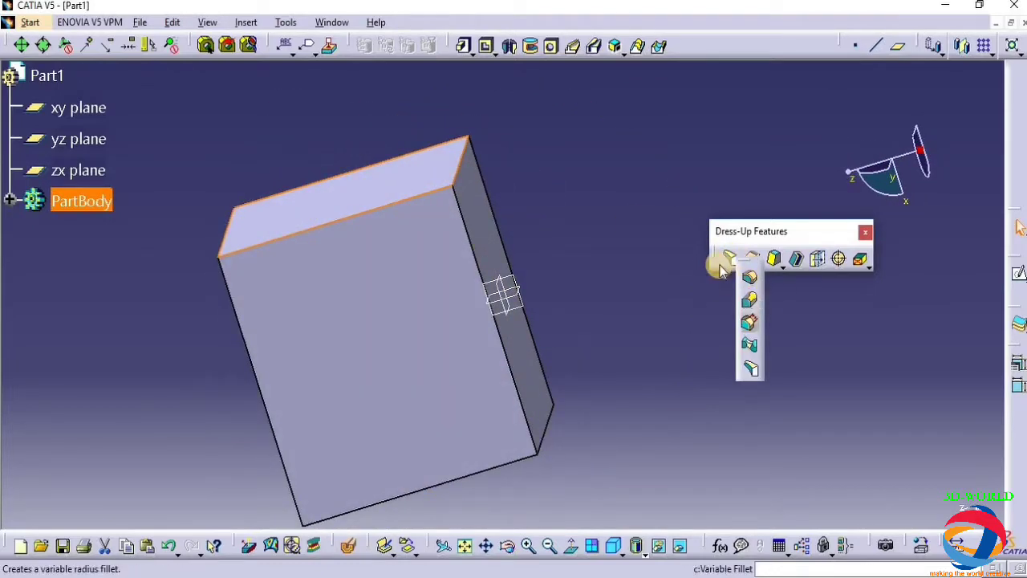
{"action": "left_click", "coordinate": [750, 367]}
{"action": "left_click", "coordinate": [335, 198]}
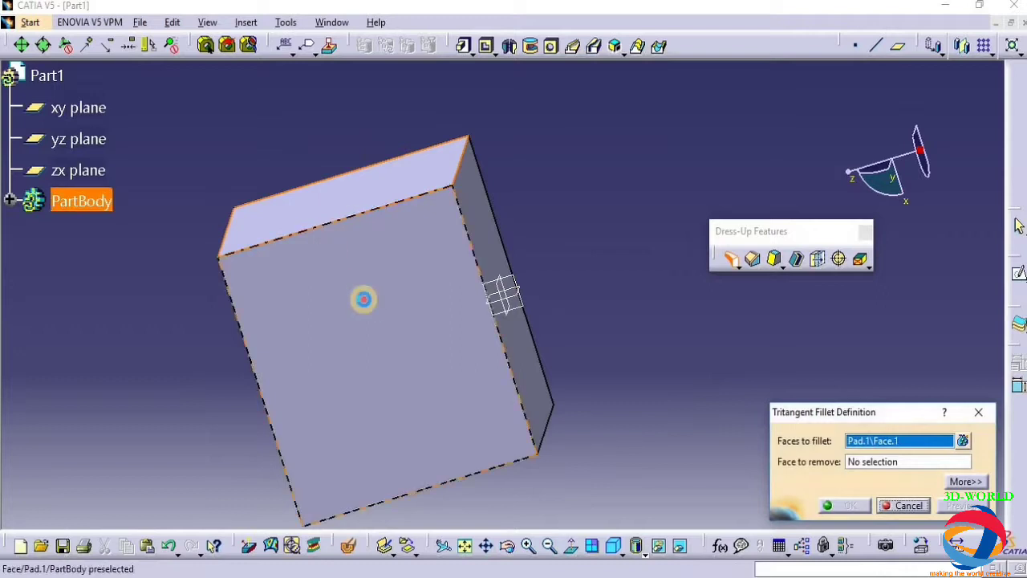
{"action": "left_click", "coordinate": [362, 298]}
{"action": "left_click", "coordinate": [496, 242]}
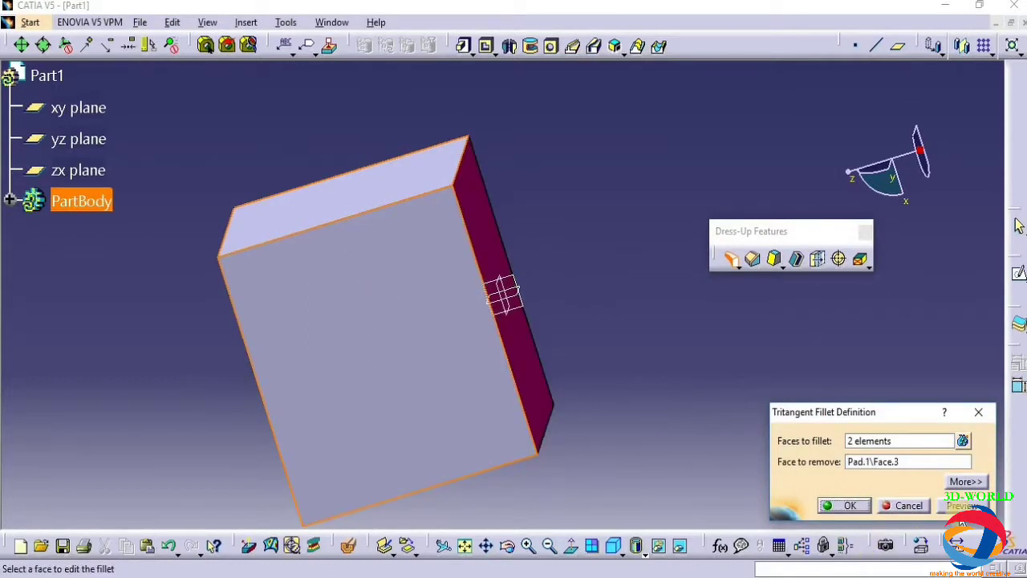
{"action": "left_click", "coordinate": [960, 506]}
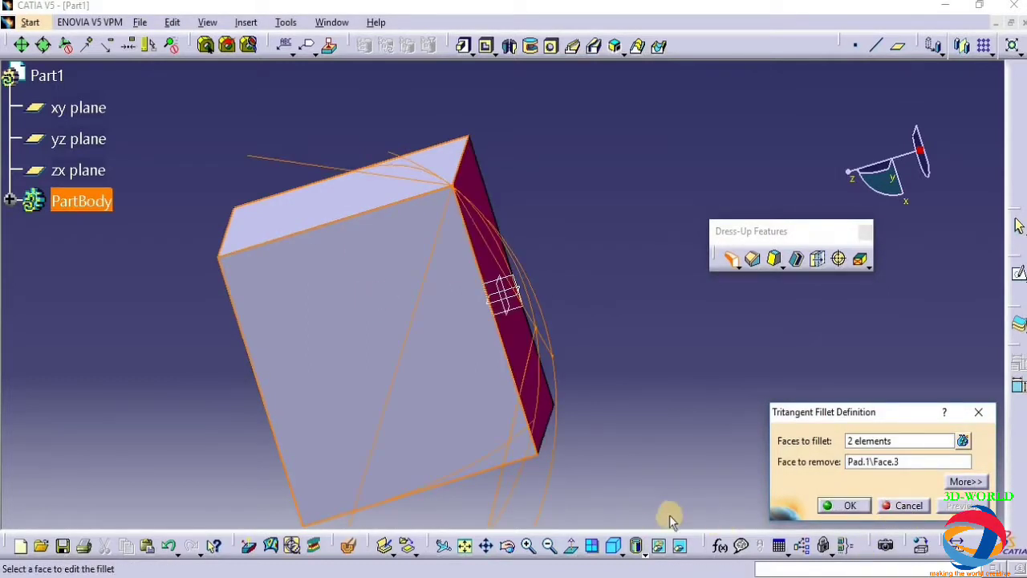
{"action": "left_click", "coordinate": [841, 505]}
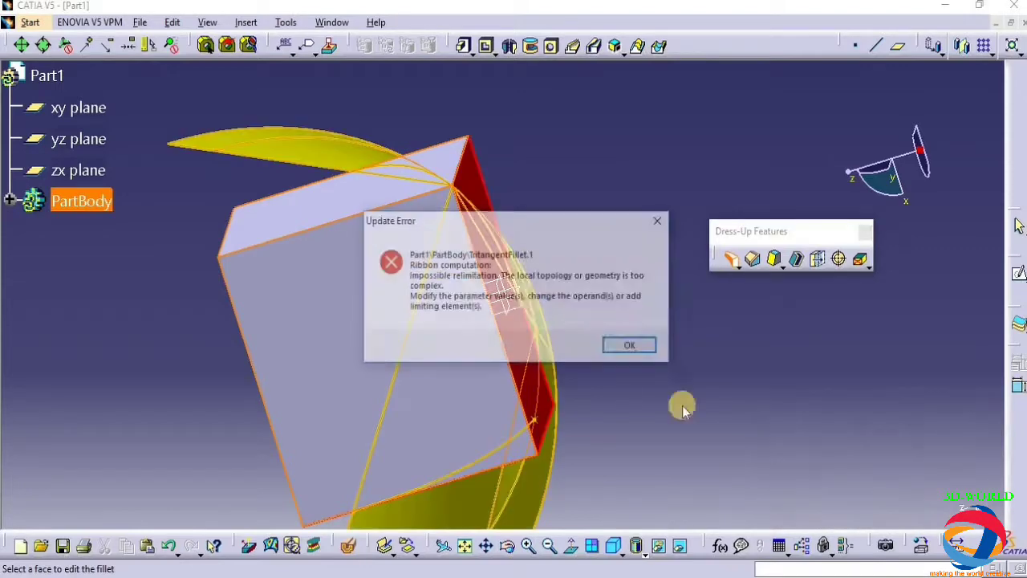
{"action": "left_click", "coordinate": [619, 344]}
{"action": "left_click", "coordinate": [508, 546]}
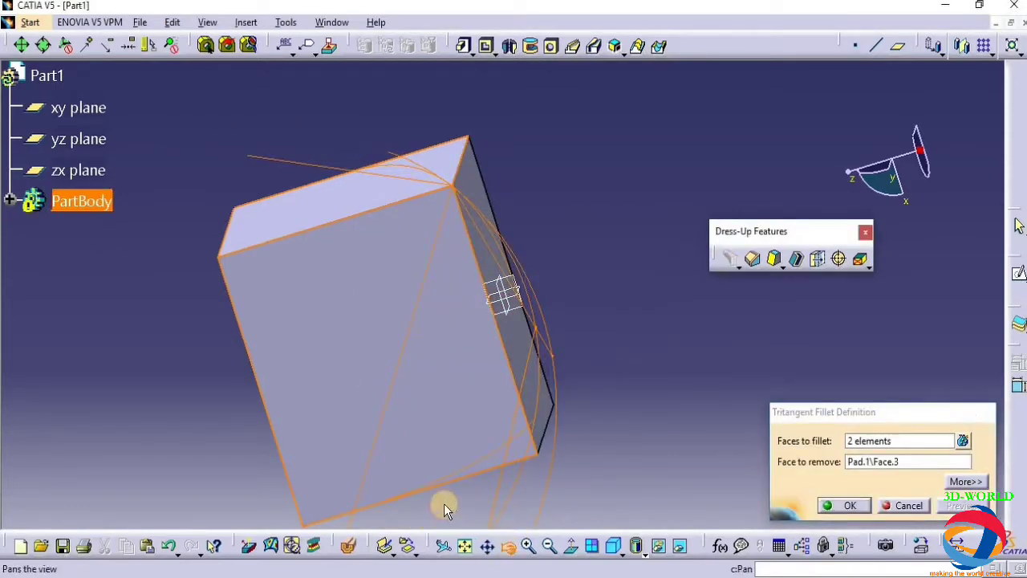
{"action": "left_click_drag", "start_coordinate": [442, 503], "coordinate": [674, 316]}
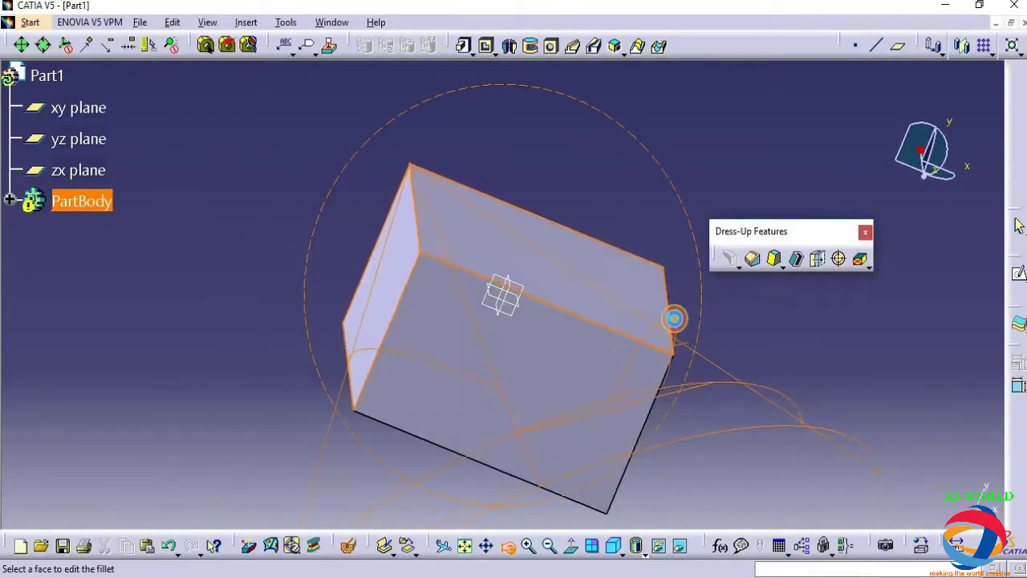
{"action": "left_click", "coordinate": [978, 413]}
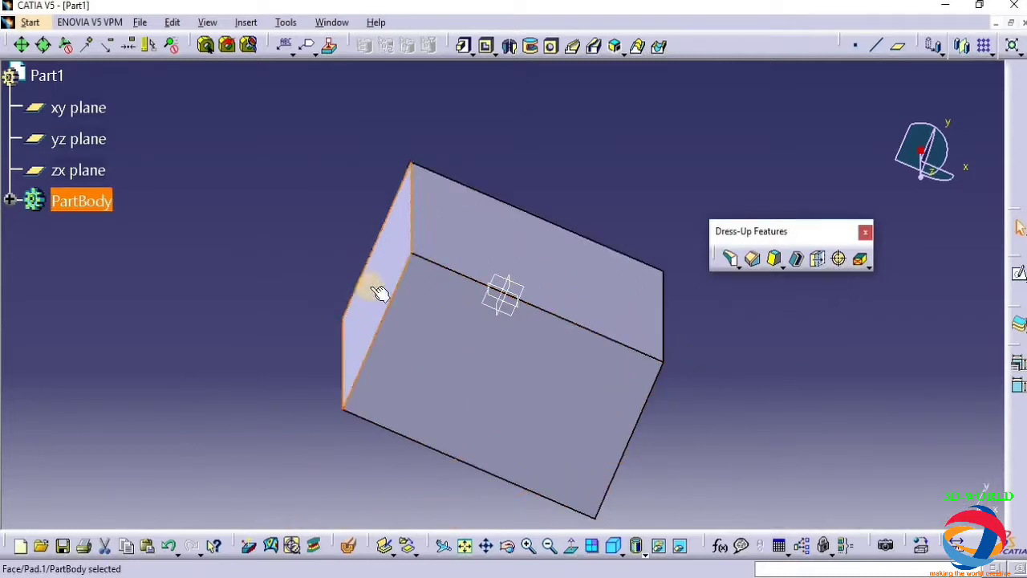
Create a tritangent fillet between the large front face and narrow light side face, removing the adjoining long upper face, then undo it
{"action": "left_click", "coordinate": [779, 371]}
{"action": "left_click", "coordinate": [732, 258]}
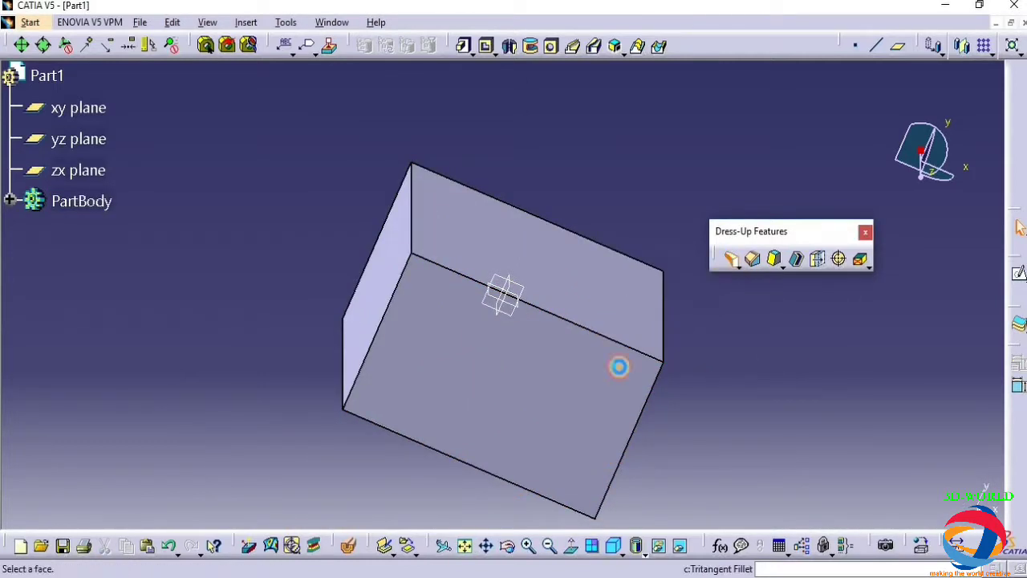
{"action": "left_click", "coordinate": [562, 411]}
{"action": "left_click", "coordinate": [369, 296]}
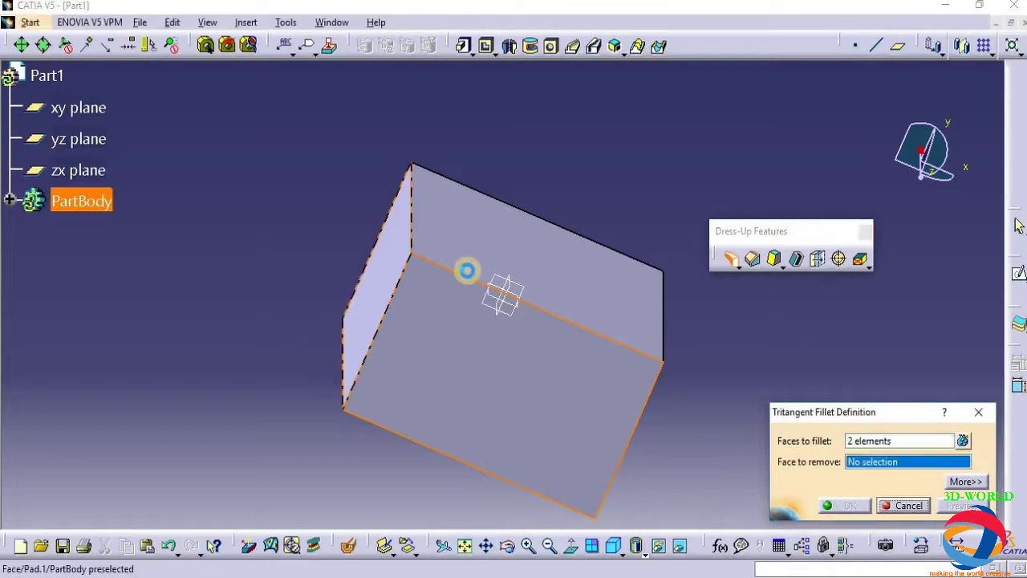
{"action": "left_click", "coordinate": [489, 247]}
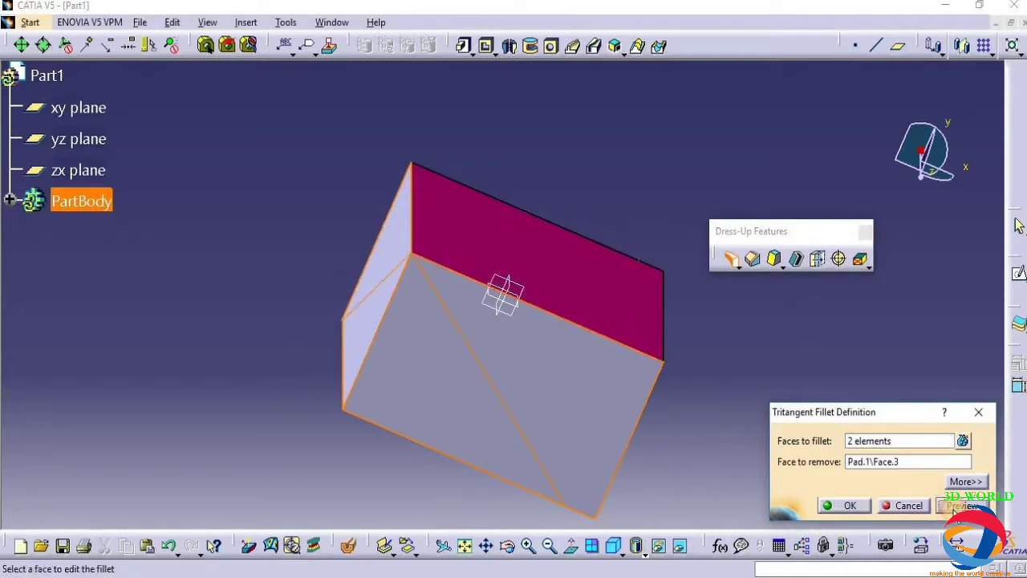
{"action": "left_click_drag", "start_coordinate": [497, 531], "coordinate": [521, 466]}
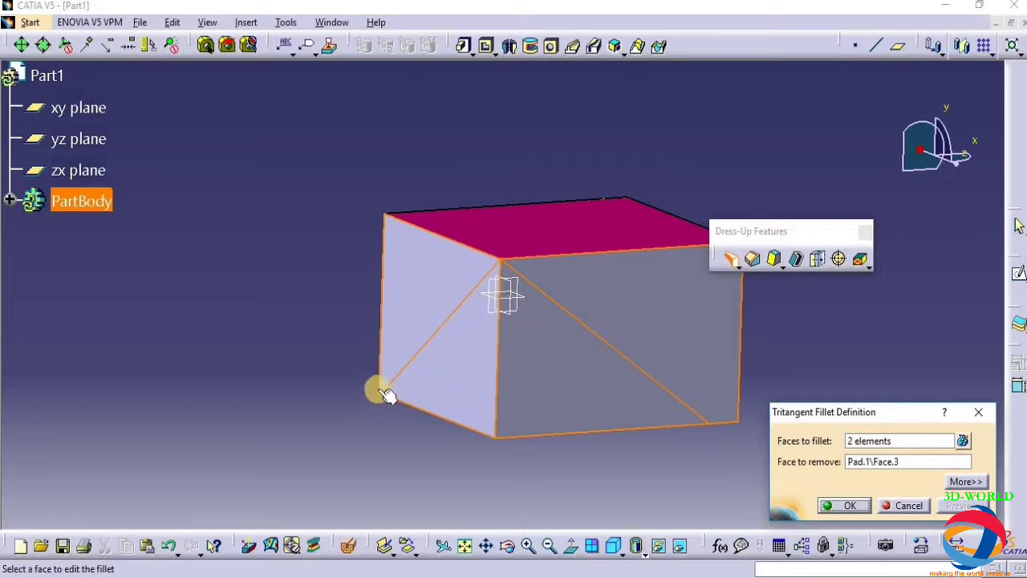
{"action": "left_click", "coordinate": [848, 507]}
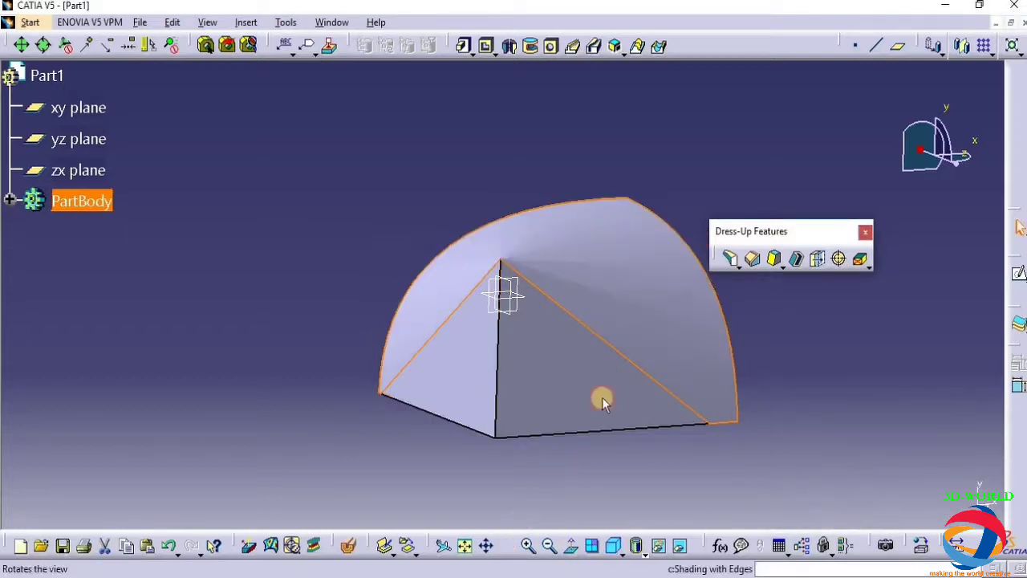
{"action": "middle_click_drag", "start_coordinate": [604, 403], "coordinate": [504, 308]}
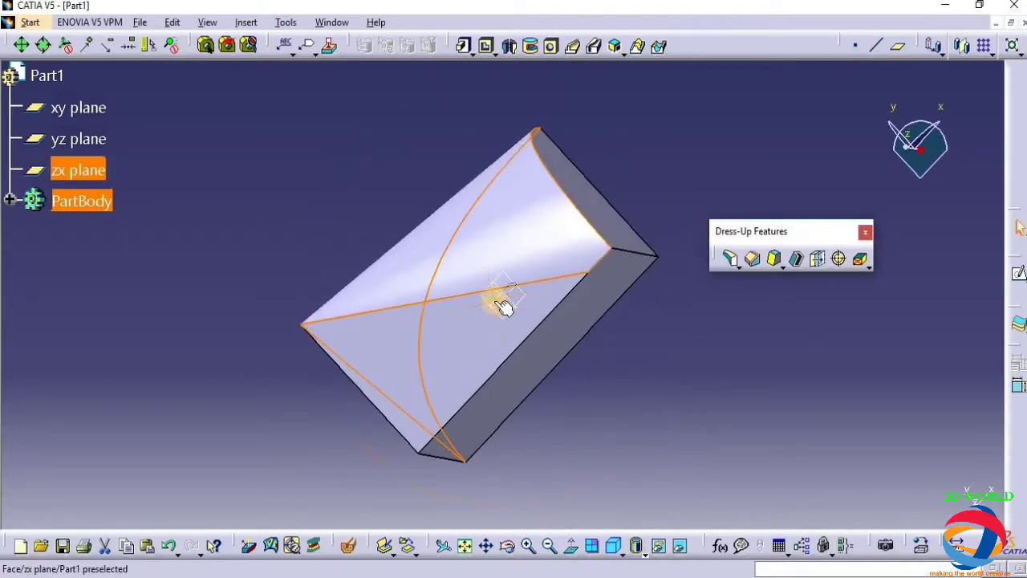
{"action": "key", "text": "ctrl+z"}
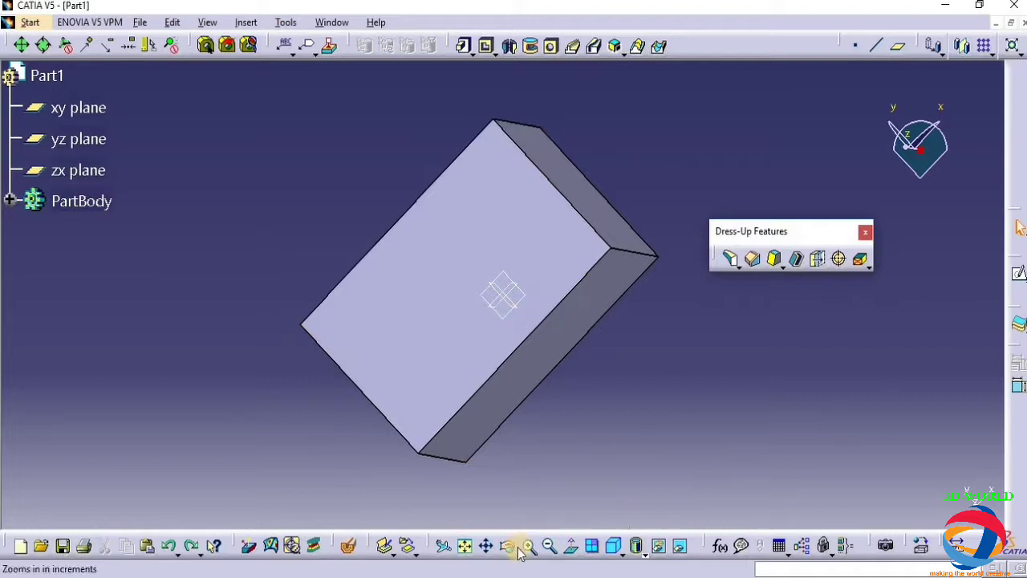
Start a chamfer in Length1/Angle mode on the long edge between the block's upper and large front faces
{"action": "middle_click_drag", "start_coordinate": [580, 335], "coordinate": [634, 345]}
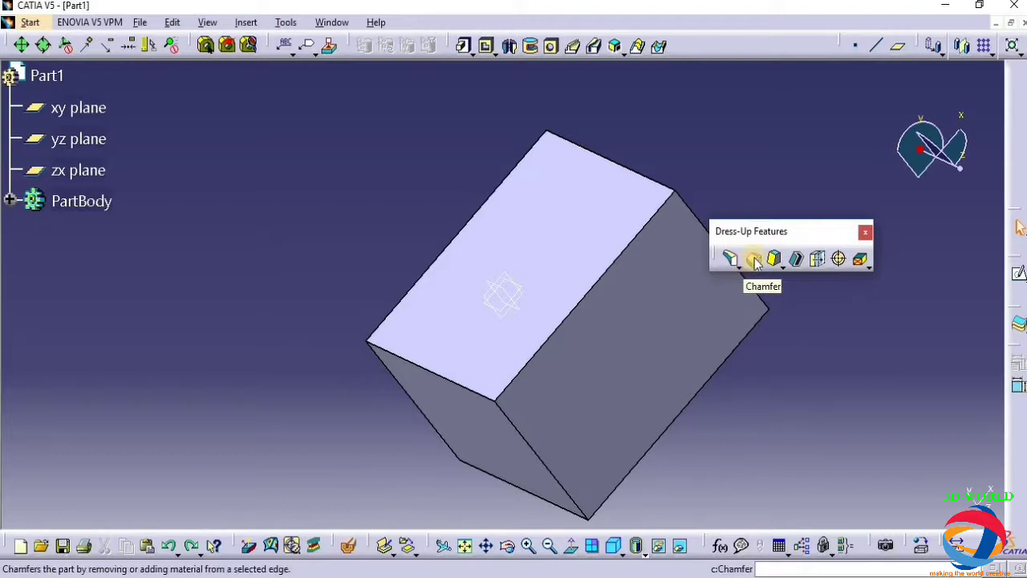
{"action": "left_click", "coordinate": [507, 546]}
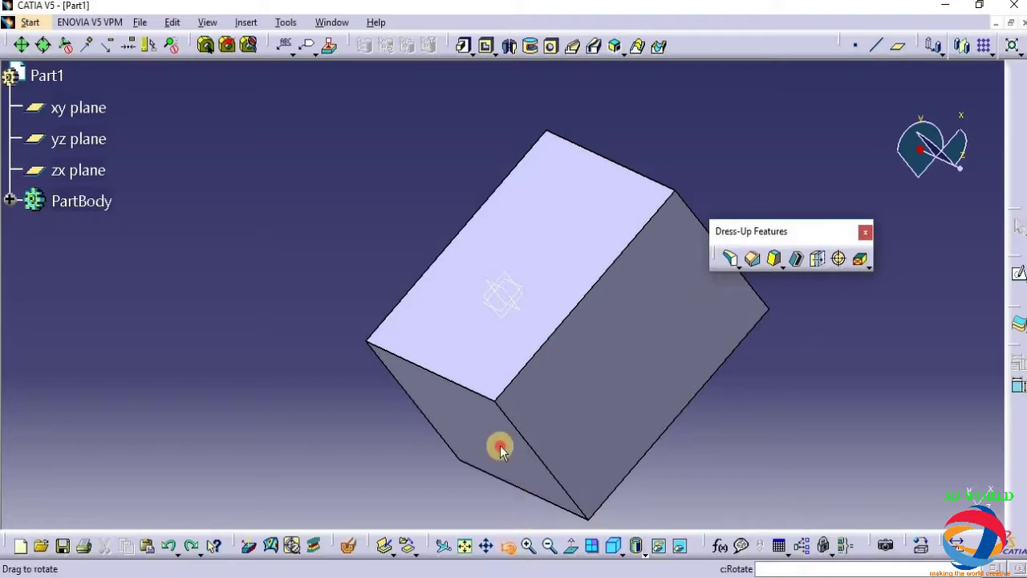
{"action": "left_click_drag", "start_coordinate": [500, 442], "coordinate": [374, 442]}
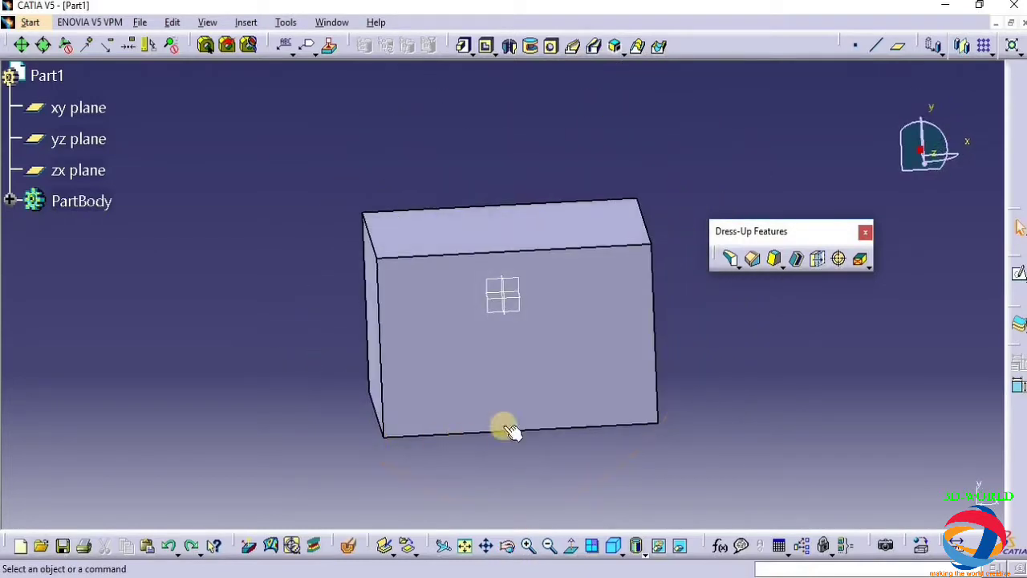
{"action": "left_click", "coordinate": [754, 259]}
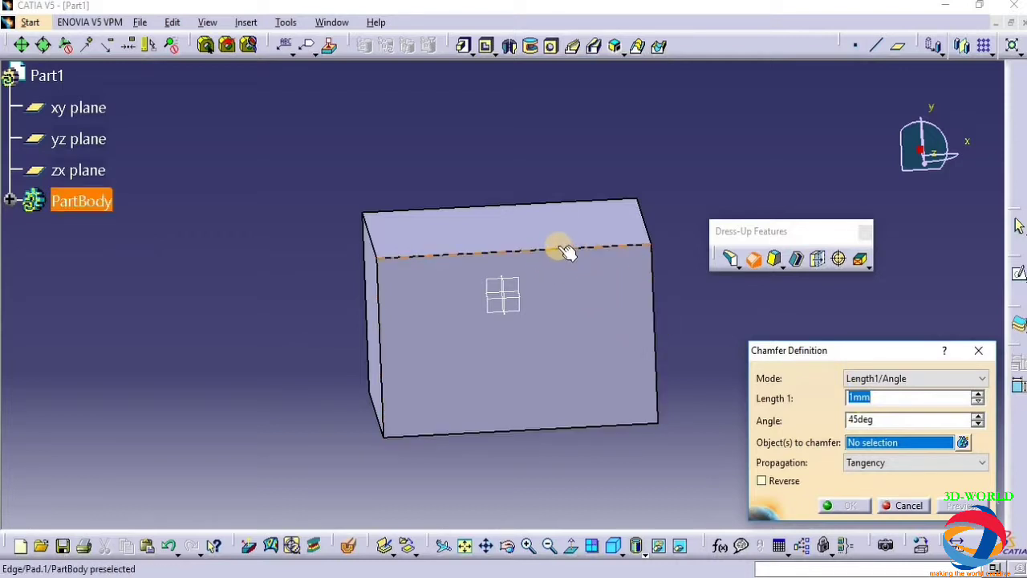
{"action": "left_click", "coordinate": [922, 379]}
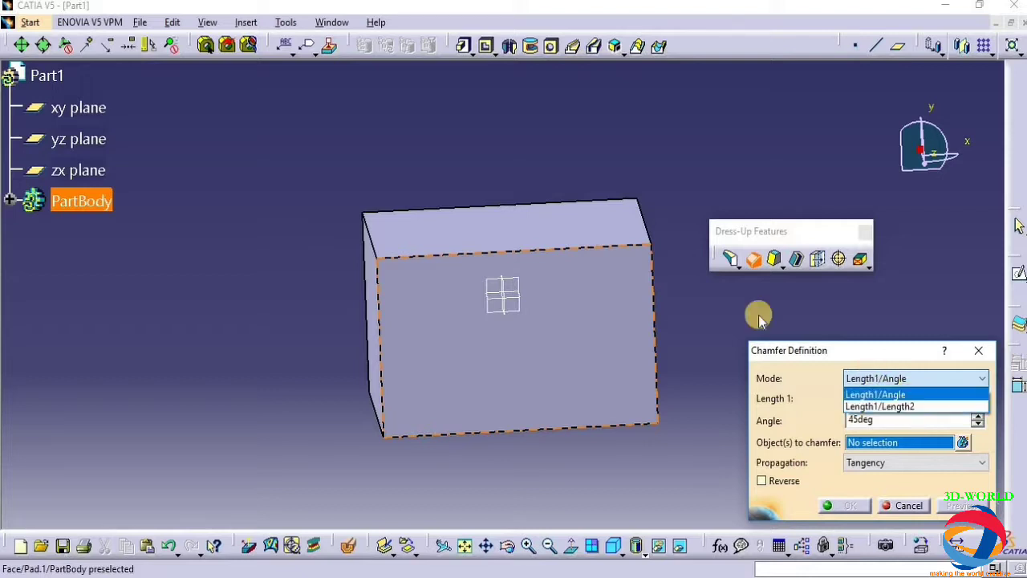
{"action": "left_click", "coordinate": [903, 393]}
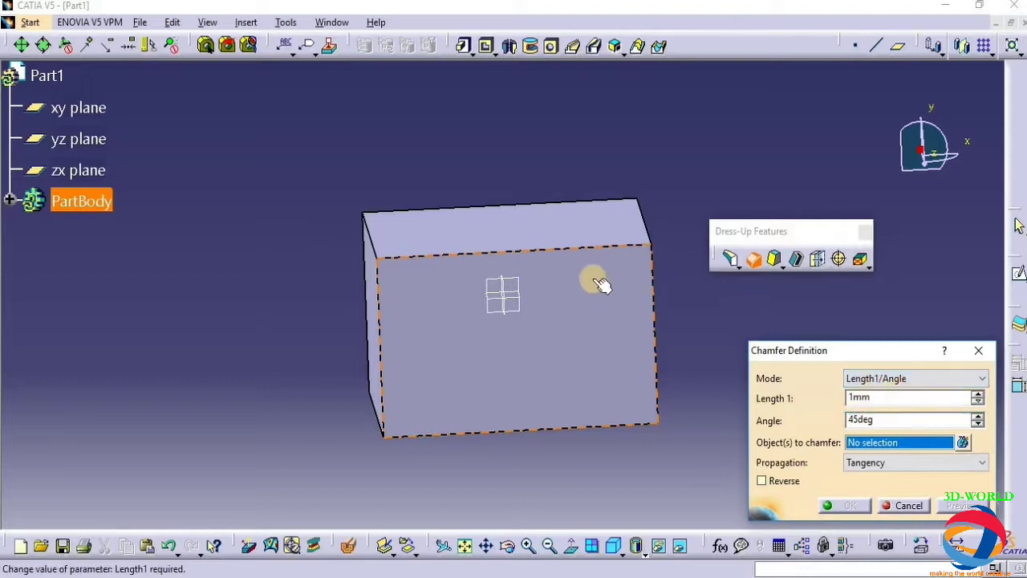
{"action": "left_click", "coordinate": [565, 249]}
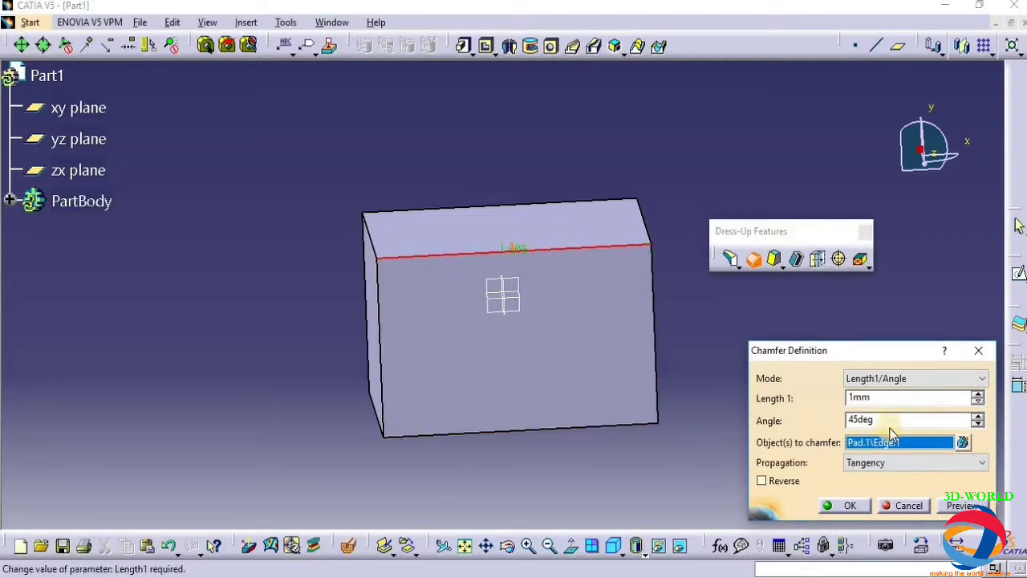
Set the chamfer's angle to 55 deg and Length 1 to 2 mm, preview it and apply it
{"action": "left_click_drag", "start_coordinate": [899, 419], "coordinate": [726, 419]}
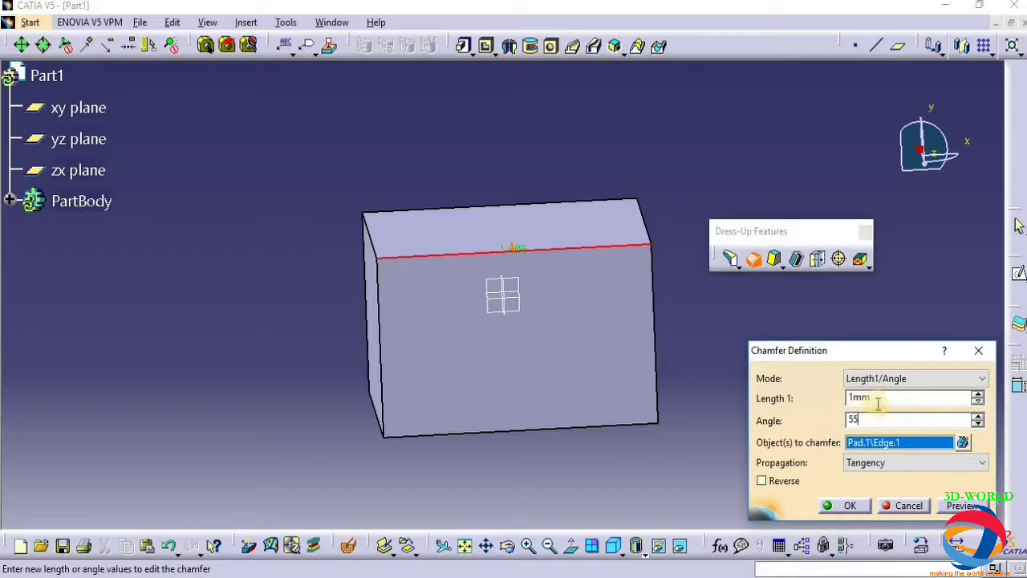
{"action": "left_click_drag", "start_coordinate": [876, 397], "coordinate": [761, 401]}
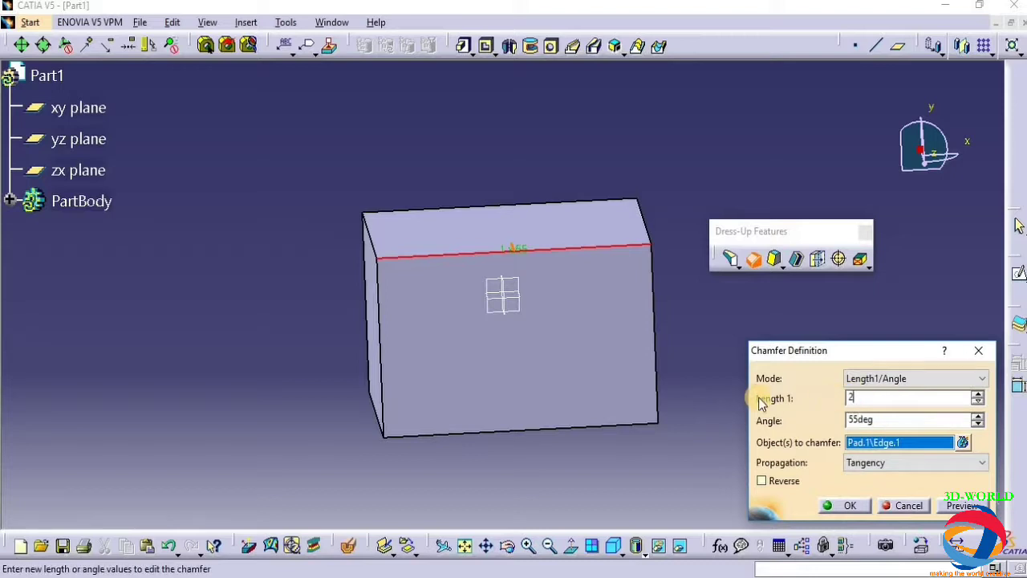
{"action": "type", "text": "2"}
{"action": "left_click", "coordinate": [967, 506]}
{"action": "left_click", "coordinate": [844, 505]}
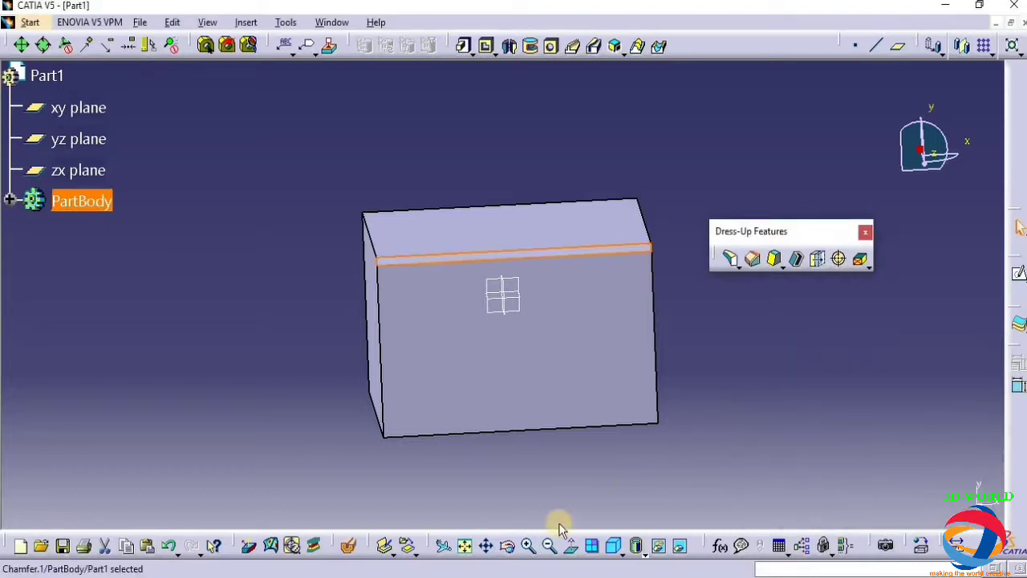
Edit the existing chamfer to a Length 1 of 5 mm and an angle of 35 deg, preview it and apply it
{"action": "middle_click_drag", "start_coordinate": [604, 400], "coordinate": [624, 332]}
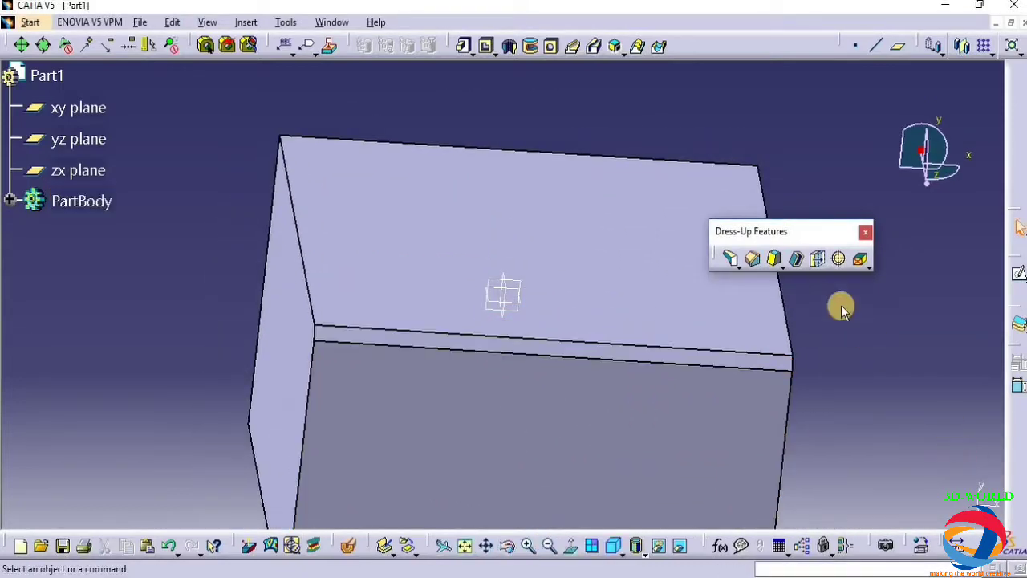
{"action": "left_click", "coordinate": [10, 201]}
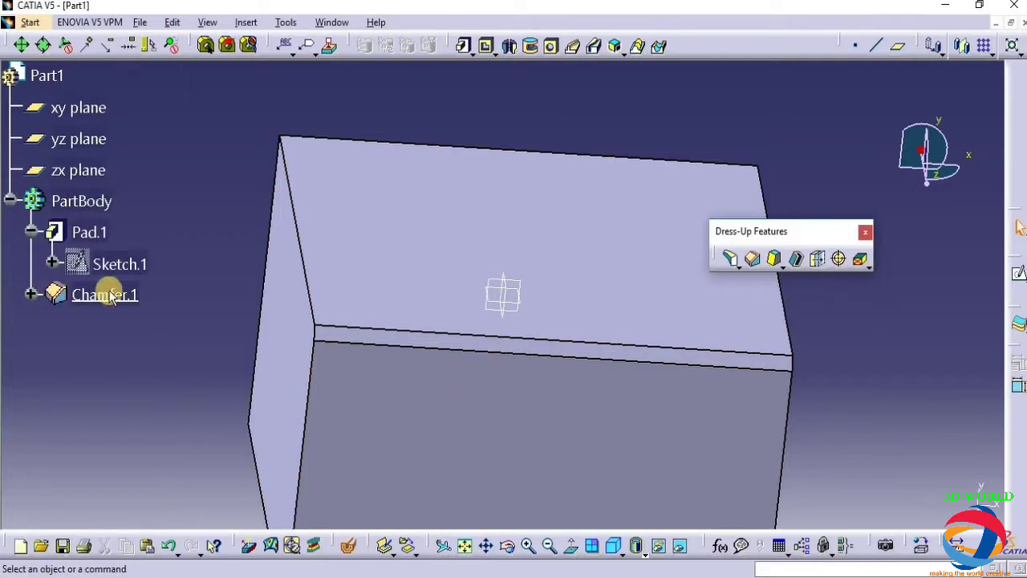
{"action": "double_click", "coordinate": [122, 295]}
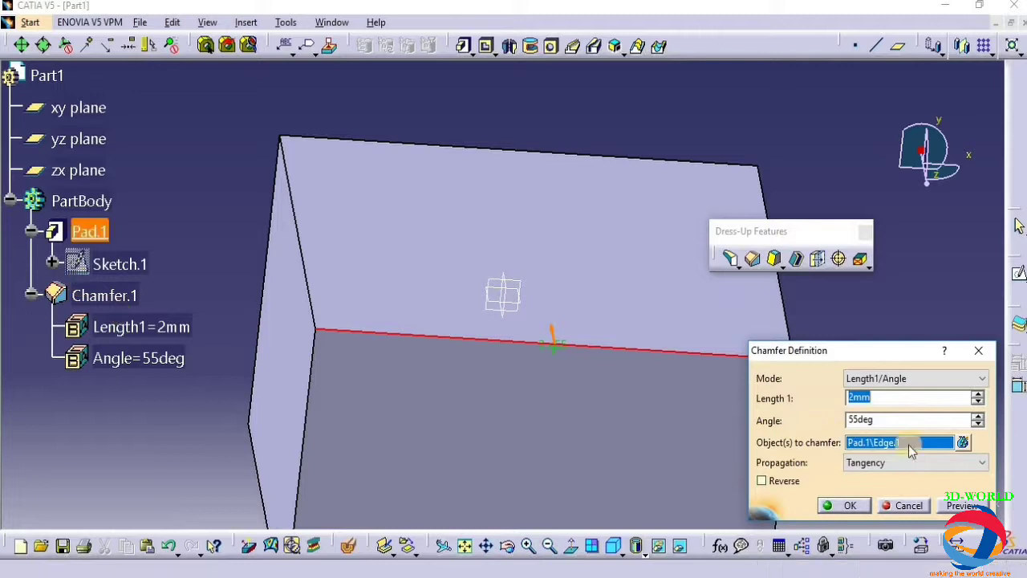
{"action": "double_click", "coordinate": [868, 394]}
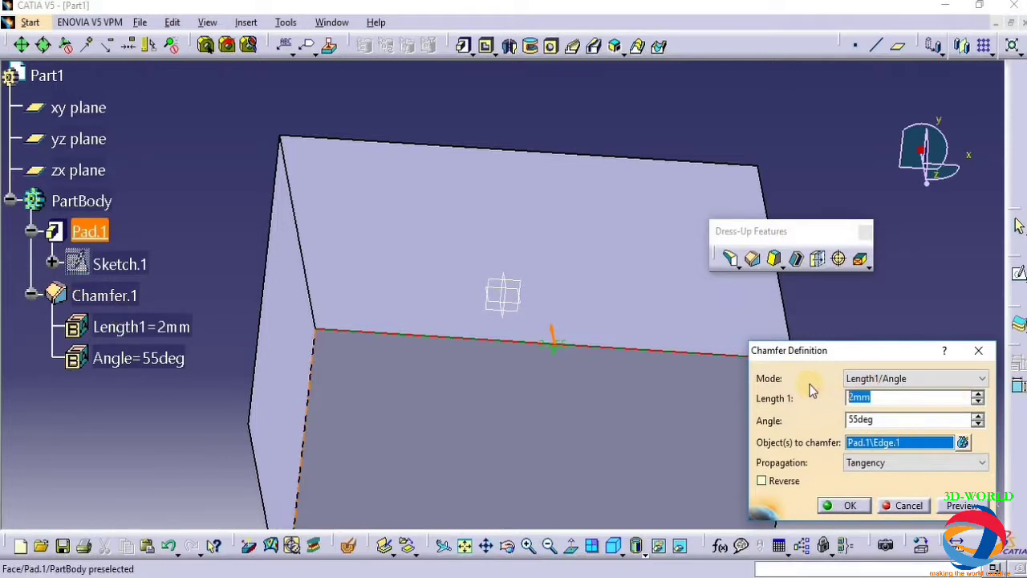
{"action": "type", "text": "5"}
{"action": "key", "text": "Tab"}
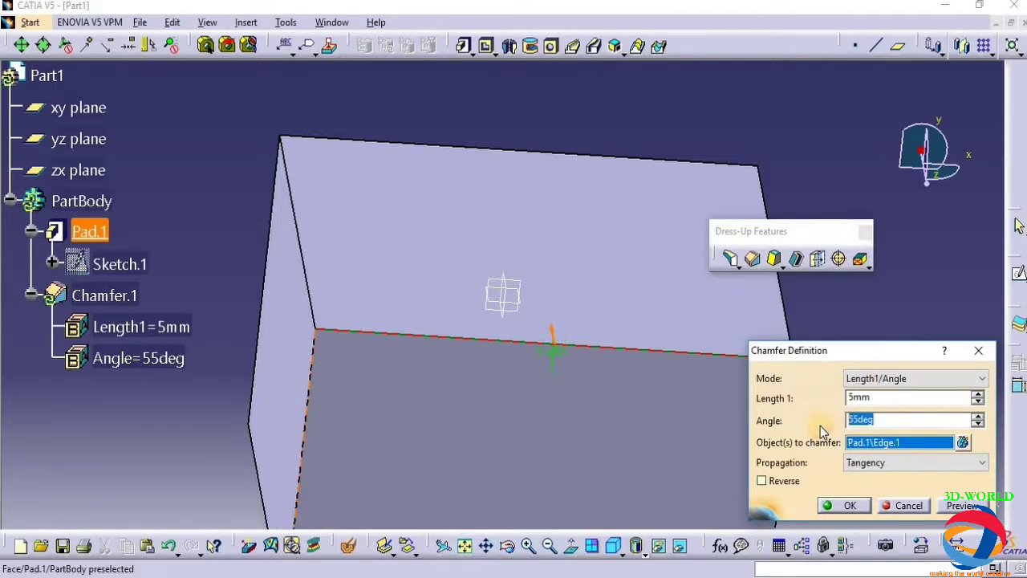
{"action": "type", "text": "35"}
{"action": "left_click", "coordinate": [959, 505]}
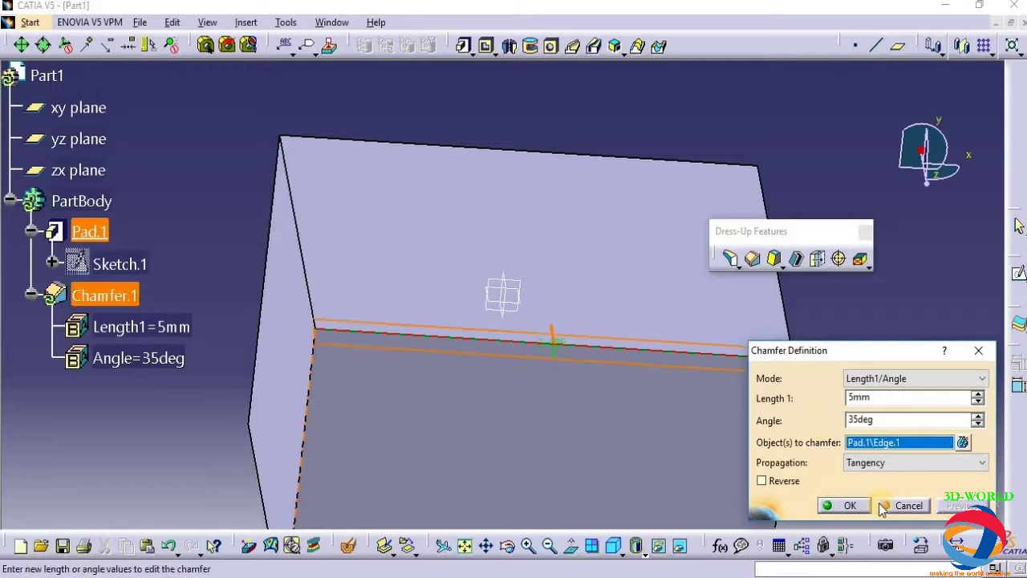
{"action": "left_click", "coordinate": [839, 504]}
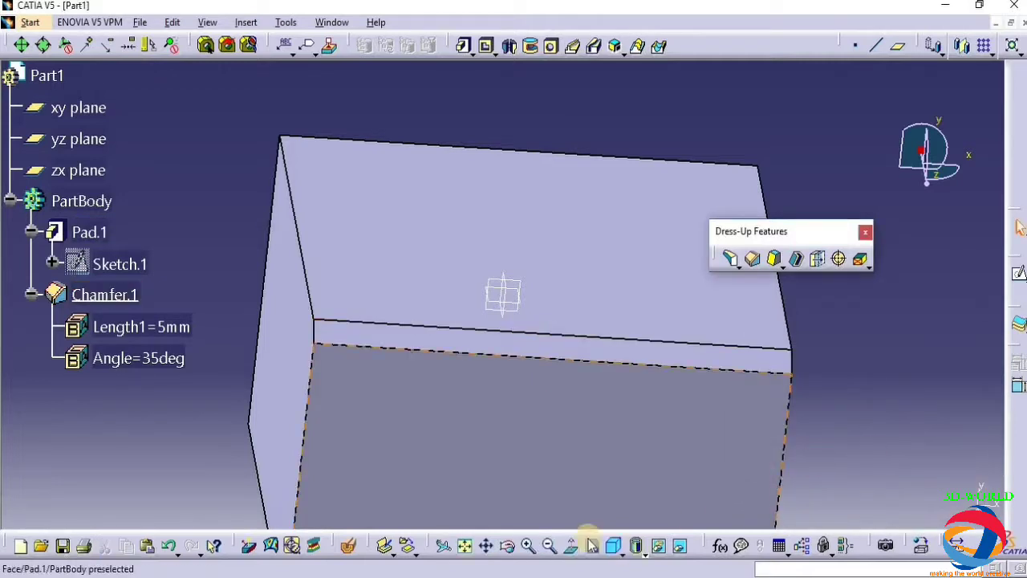
{"action": "left_click", "coordinate": [509, 546]}
{"action": "left_click_drag", "start_coordinate": [575, 468], "coordinate": [704, 348]}
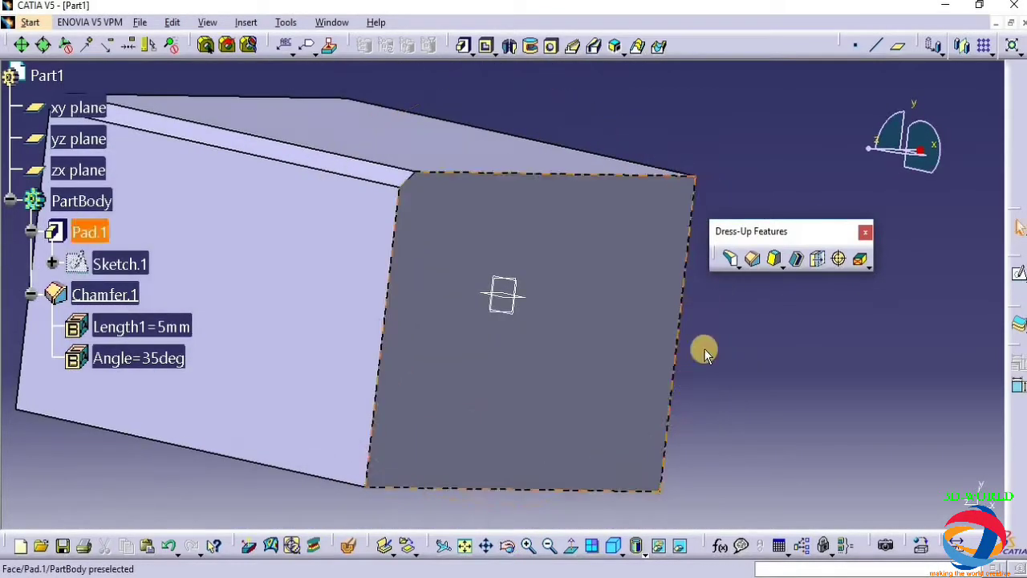
{"action": "left_click", "coordinate": [776, 258]}
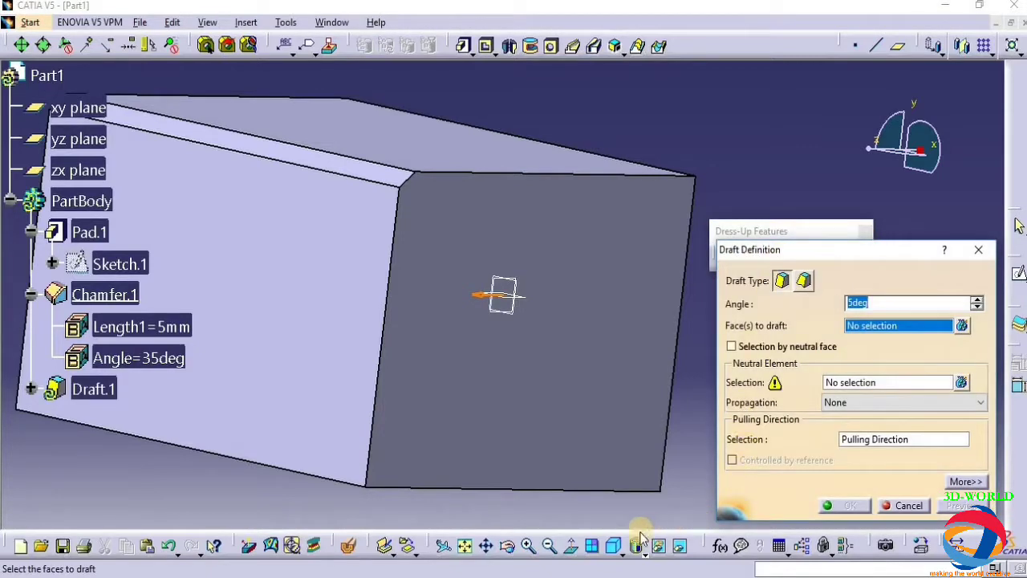
{"action": "left_click", "coordinate": [507, 546]}
{"action": "left_click_drag", "start_coordinate": [608, 270], "coordinate": [610, 334]}
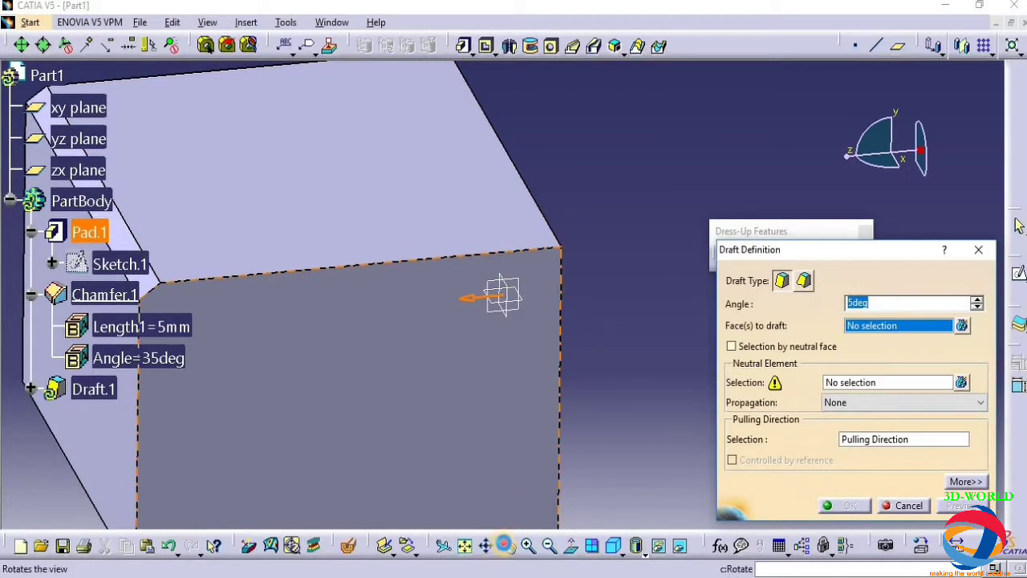
{"action": "left_click", "coordinate": [504, 545]}
{"action": "left_click_drag", "start_coordinate": [408, 356], "coordinate": [403, 284]}
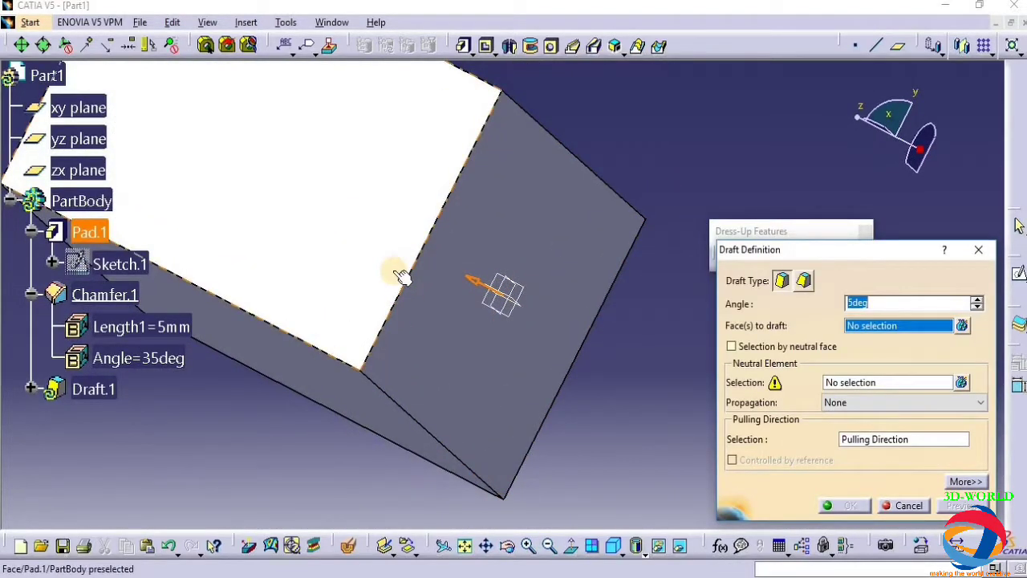
{"action": "left_click", "coordinate": [400, 273]}
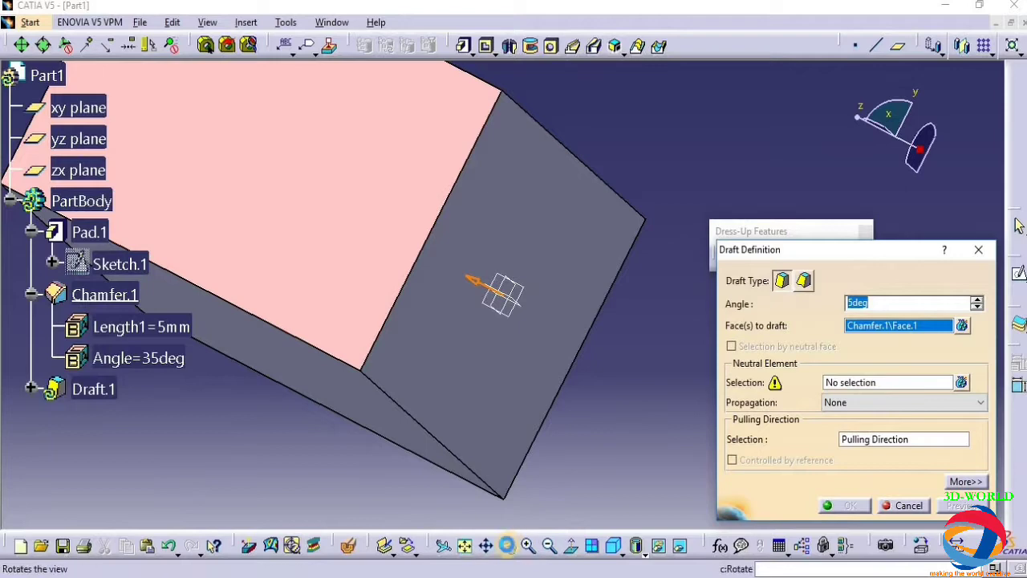
{"action": "left_click", "coordinate": [507, 546]}
{"action": "left_click_drag", "start_coordinate": [424, 332], "coordinate": [500, 408]}
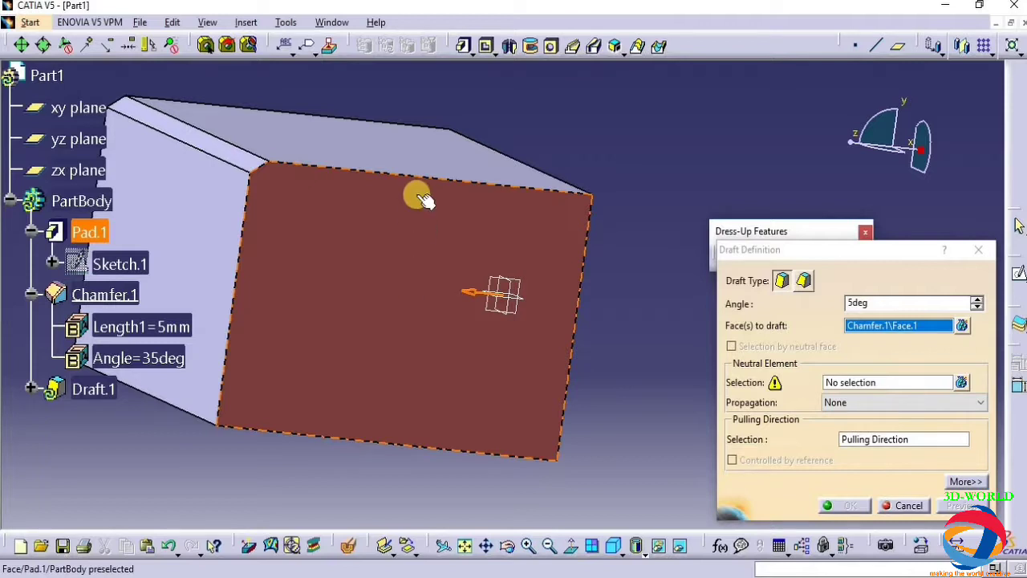
{"action": "left_click", "coordinate": [377, 147]}
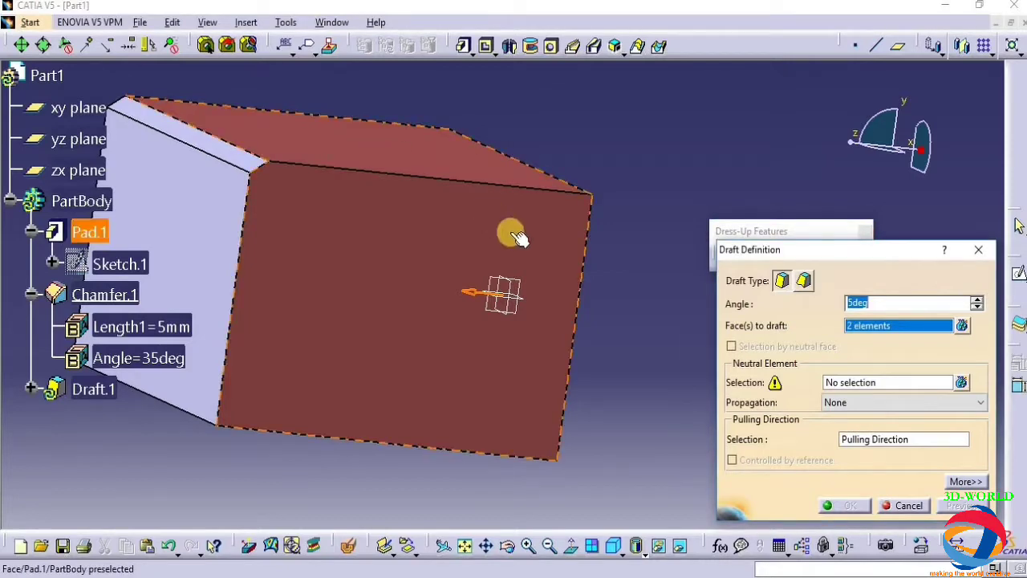
{"action": "left_click", "coordinate": [973, 251]}
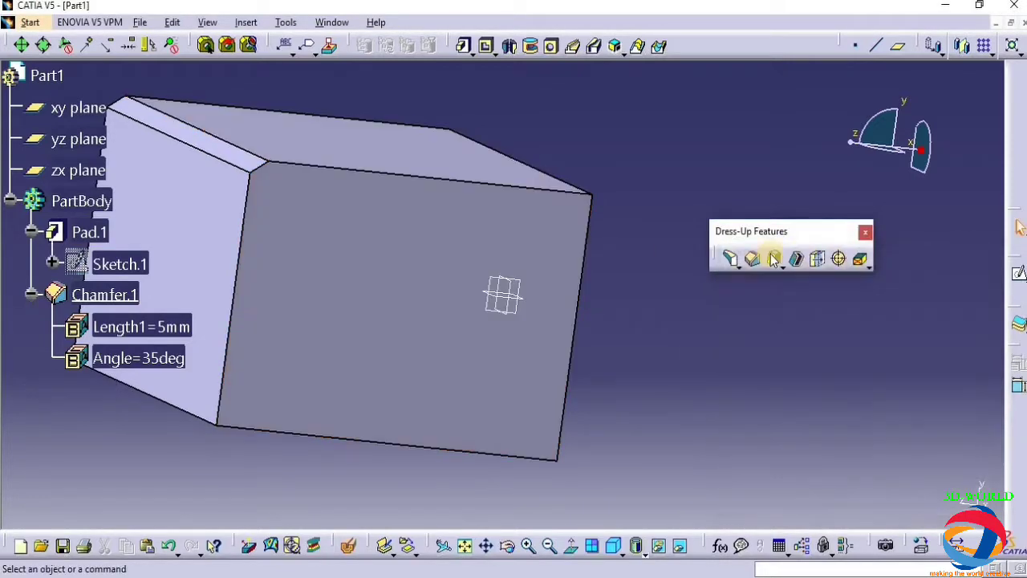
Start a constant-angle draft on the block's dark end face with the adjoining upper face as neutral element
{"action": "left_click", "coordinate": [769, 258]}
{"action": "left_click", "coordinate": [372, 269]}
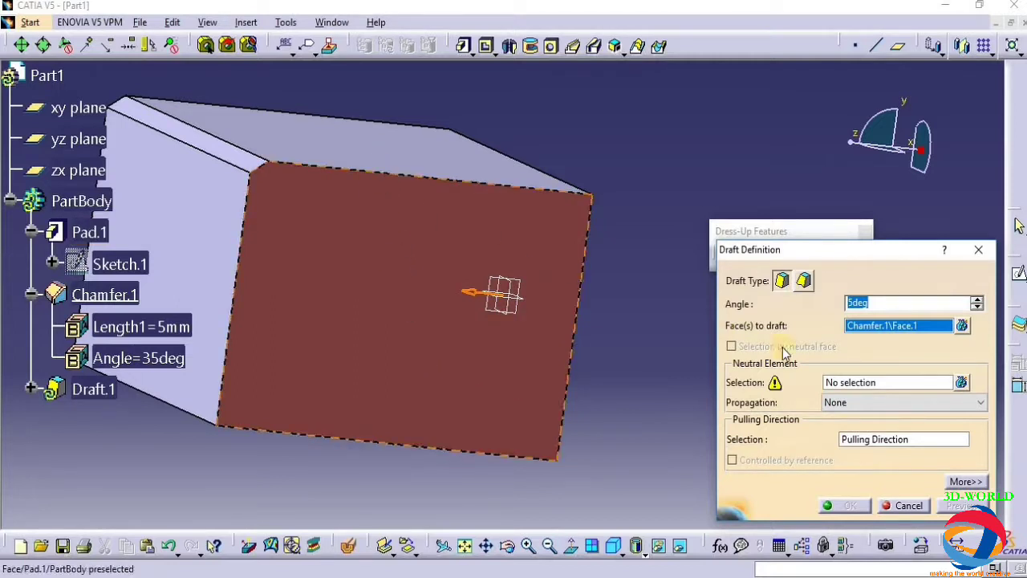
{"action": "left_click", "coordinate": [863, 382]}
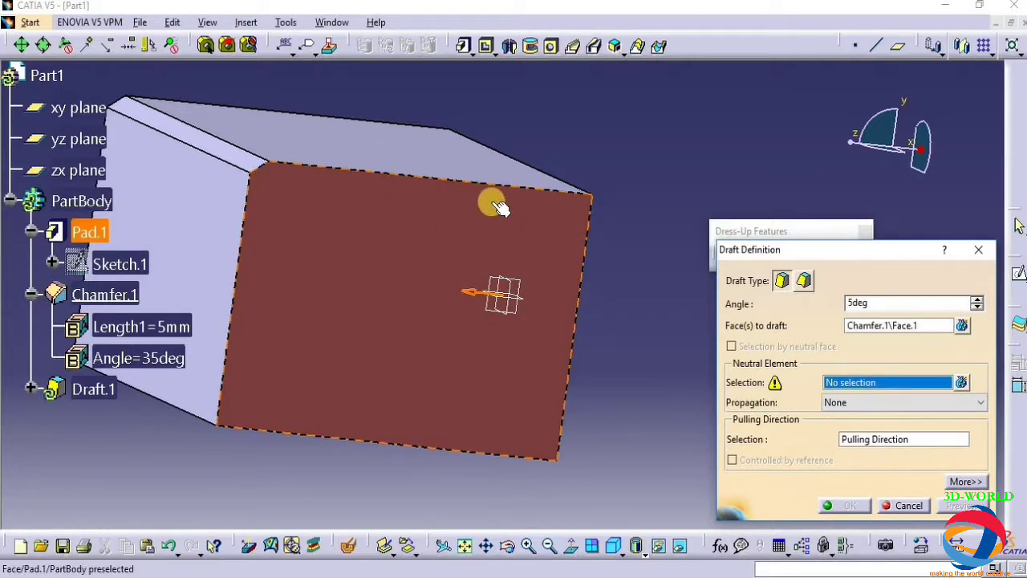
{"action": "left_click", "coordinate": [305, 148]}
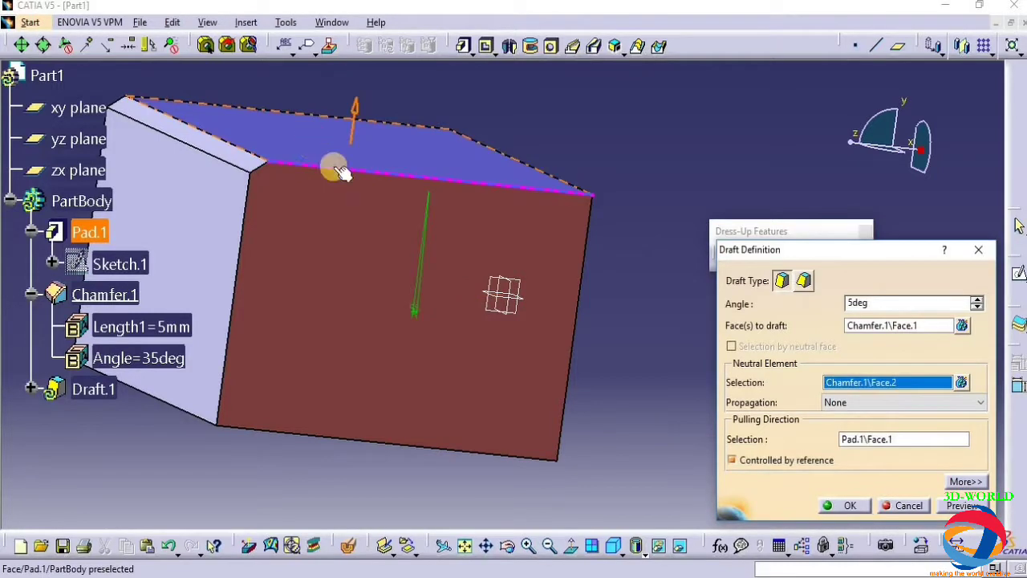
Set the end face's draft angle to 45 deg, preview the draft and apply it
{"action": "double_click", "coordinate": [890, 300]}
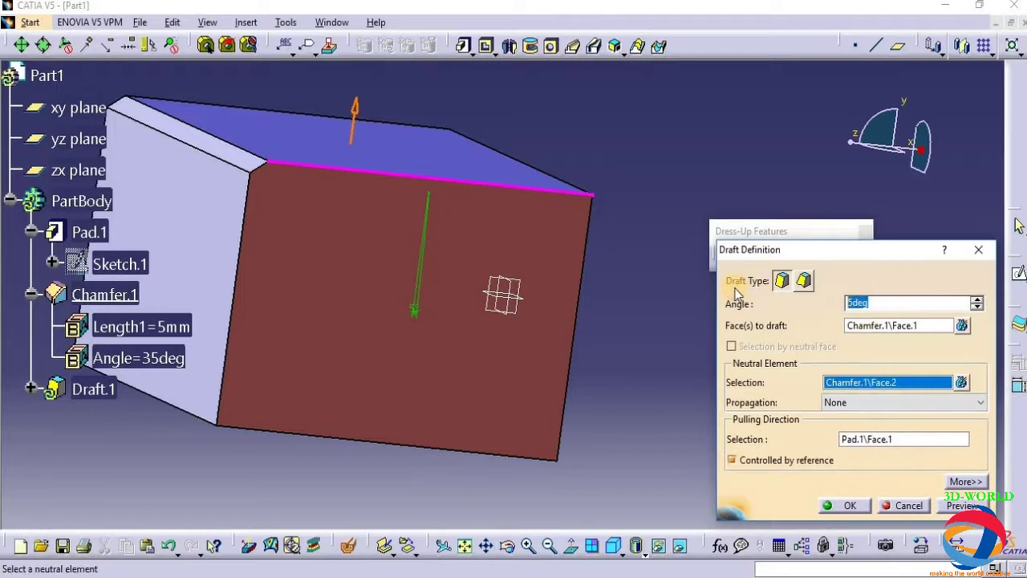
{"action": "left_click", "coordinate": [896, 332]}
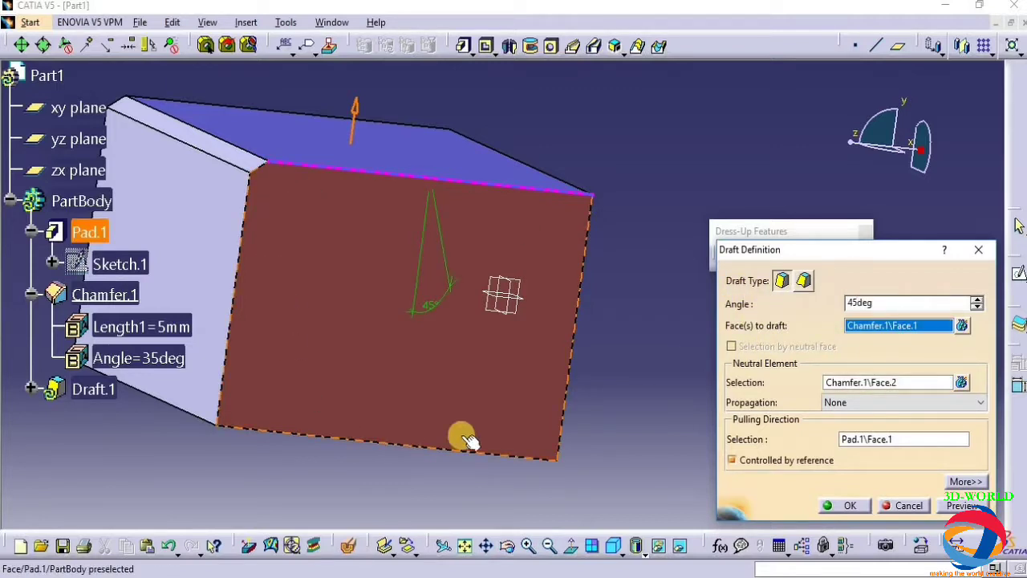
{"action": "left_click", "coordinate": [919, 384]}
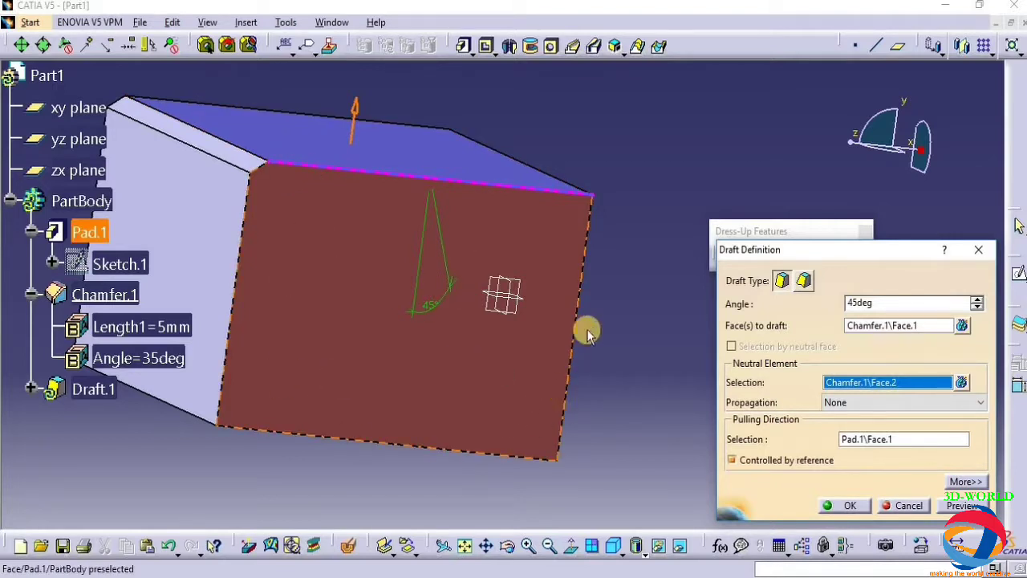
{"action": "left_click", "coordinate": [966, 506]}
{"action": "left_click", "coordinate": [845, 504]}
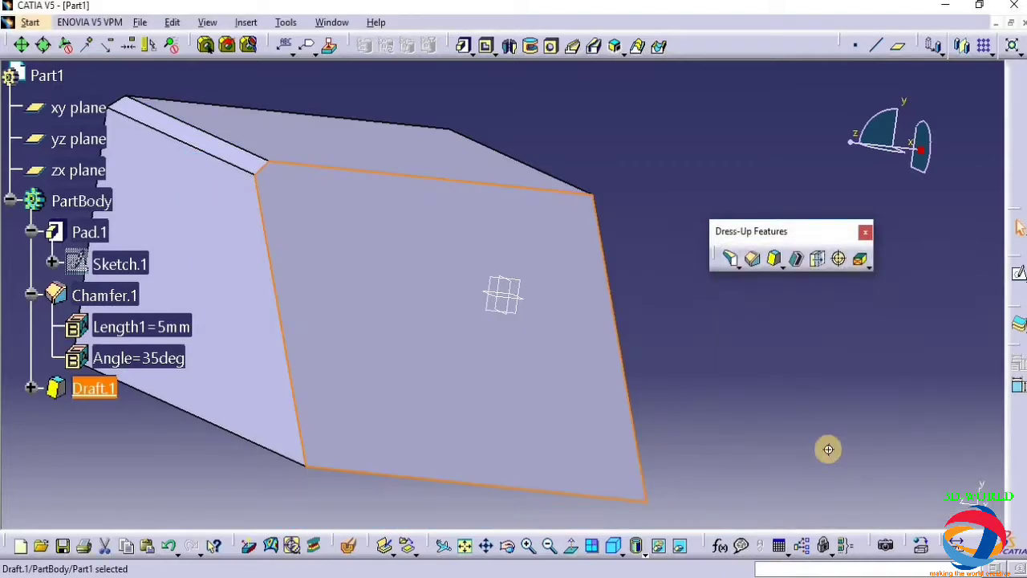
Inspect the drafted end face, then undo the 45 deg draft
{"action": "middle_click_drag", "start_coordinate": [828, 448], "coordinate": [839, 502]}
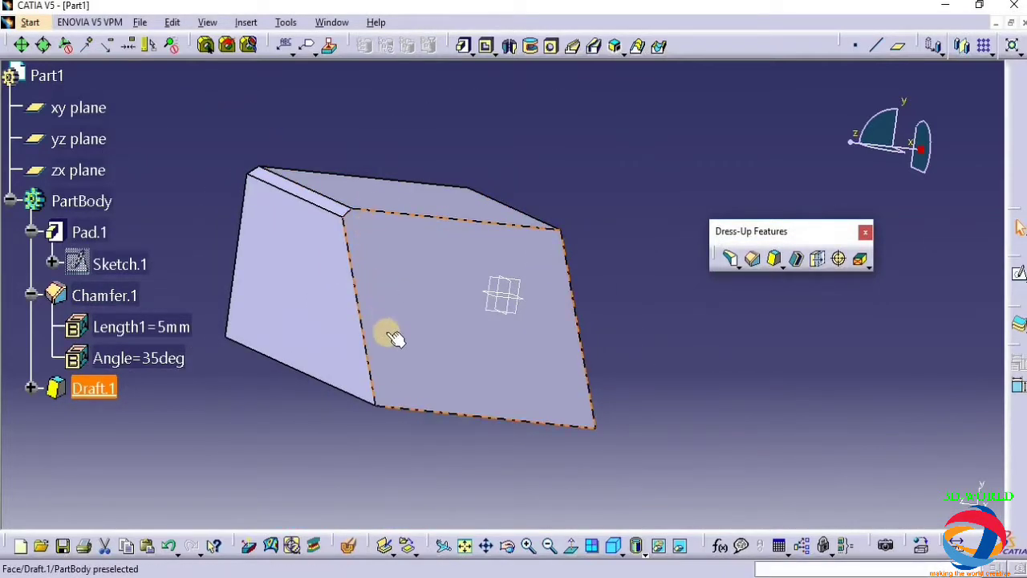
{"action": "left_click", "coordinate": [659, 377]}
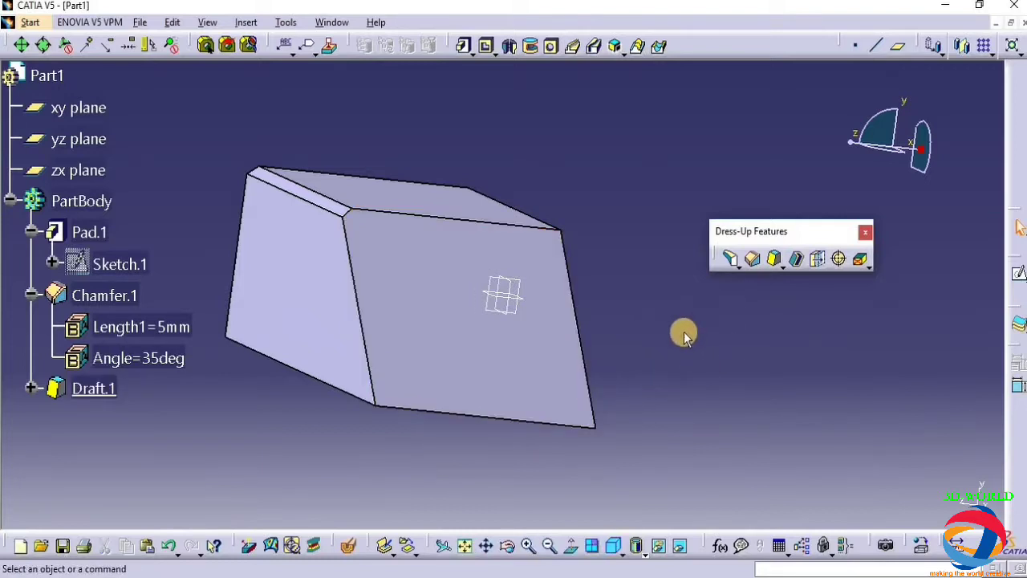
{"action": "key", "text": "ctrl+z"}
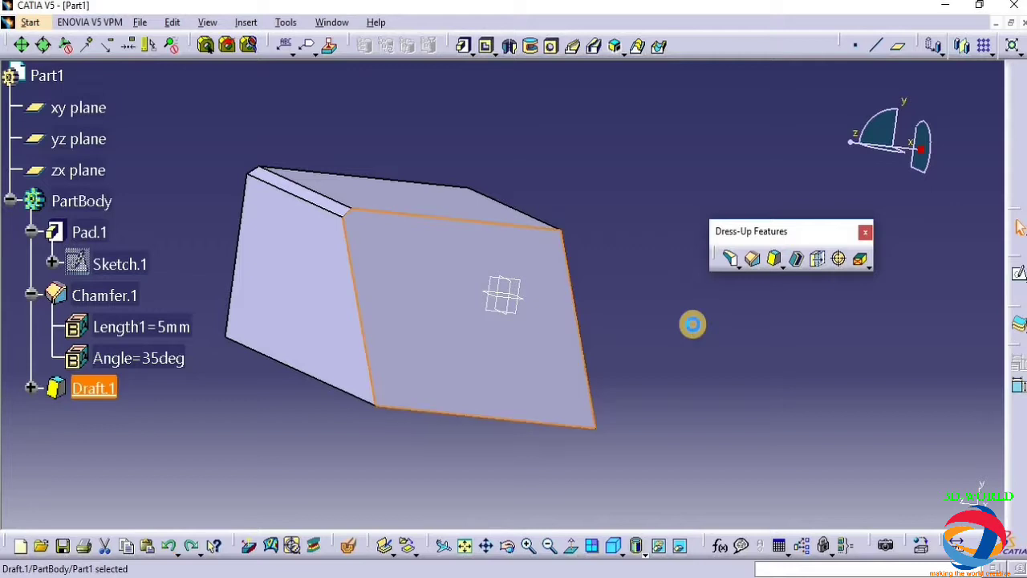
{"action": "left_click", "coordinate": [782, 264]}
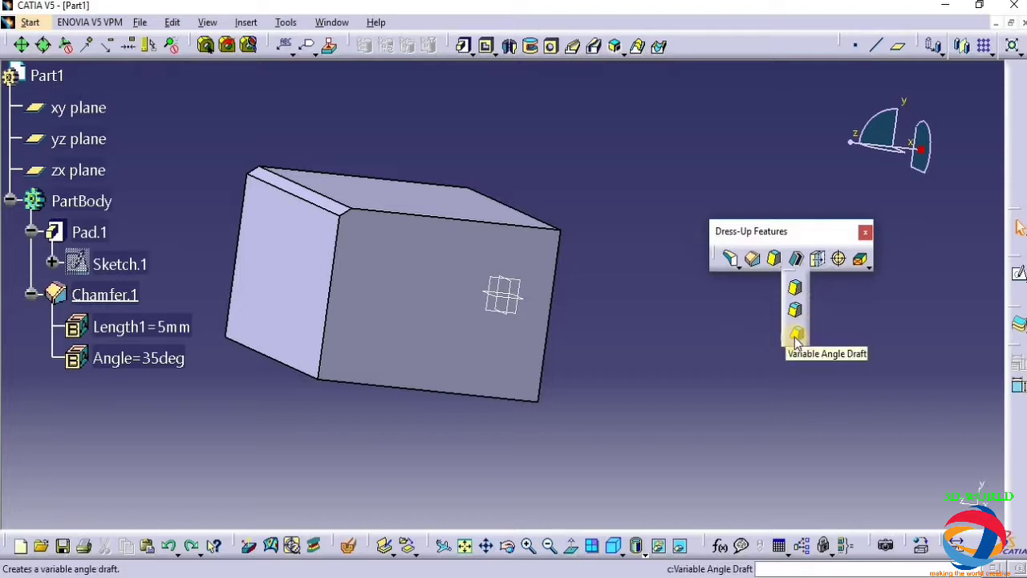
{"action": "left_click", "coordinate": [796, 335]}
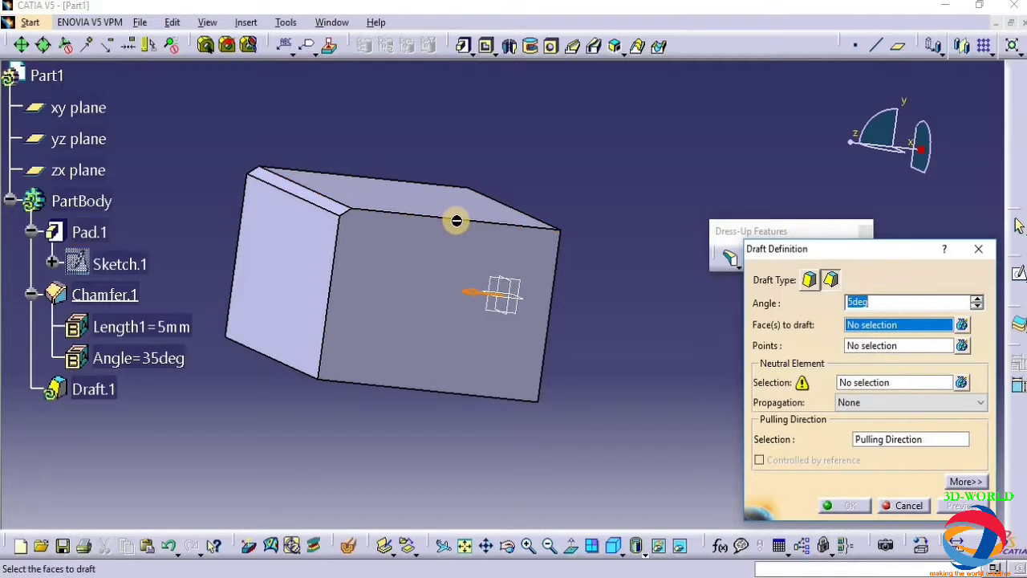
{"action": "middle_click_drag", "start_coordinate": [408, 356], "coordinate": [414, 332]}
{"action": "left_click", "coordinate": [440, 294]}
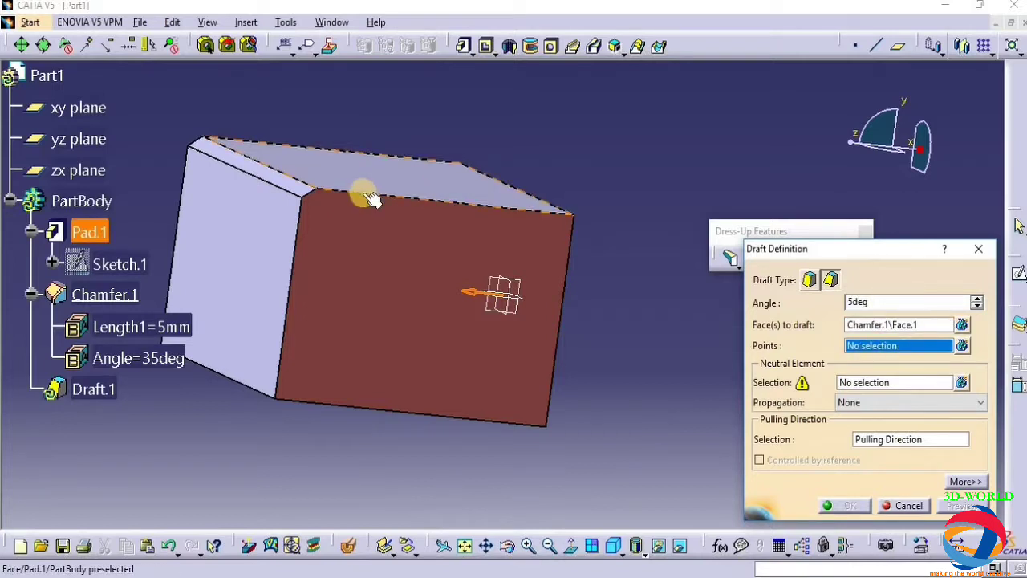
{"action": "left_click", "coordinate": [397, 196]}
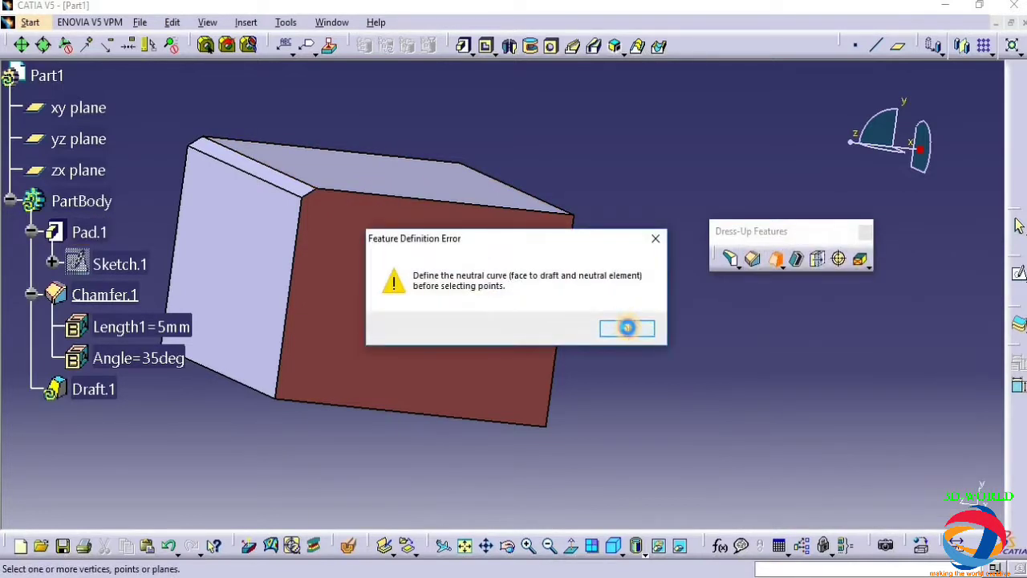
{"action": "left_click", "coordinate": [626, 327]}
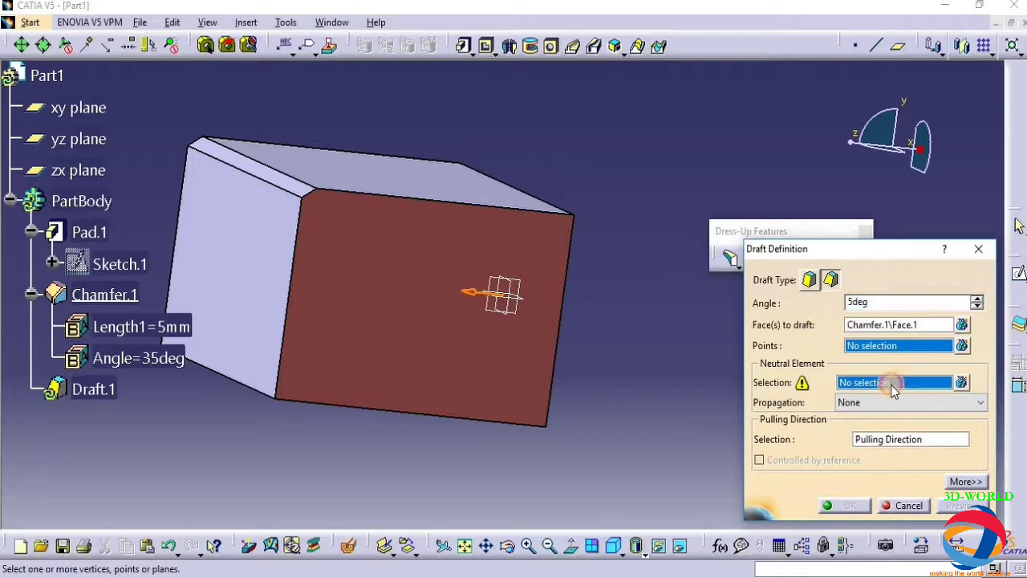
{"action": "left_click", "coordinate": [429, 197]}
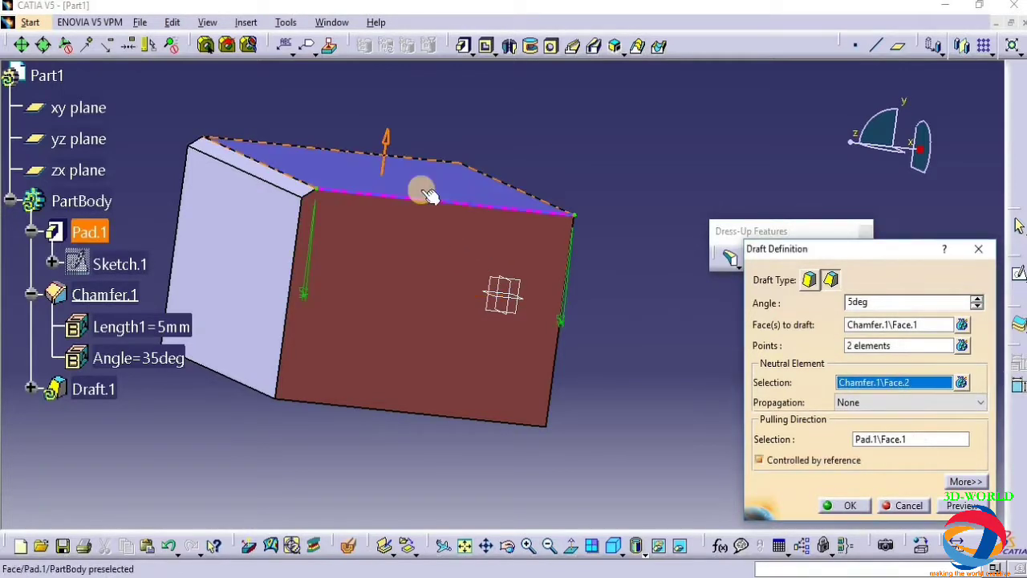
{"action": "left_click", "coordinate": [886, 351]}
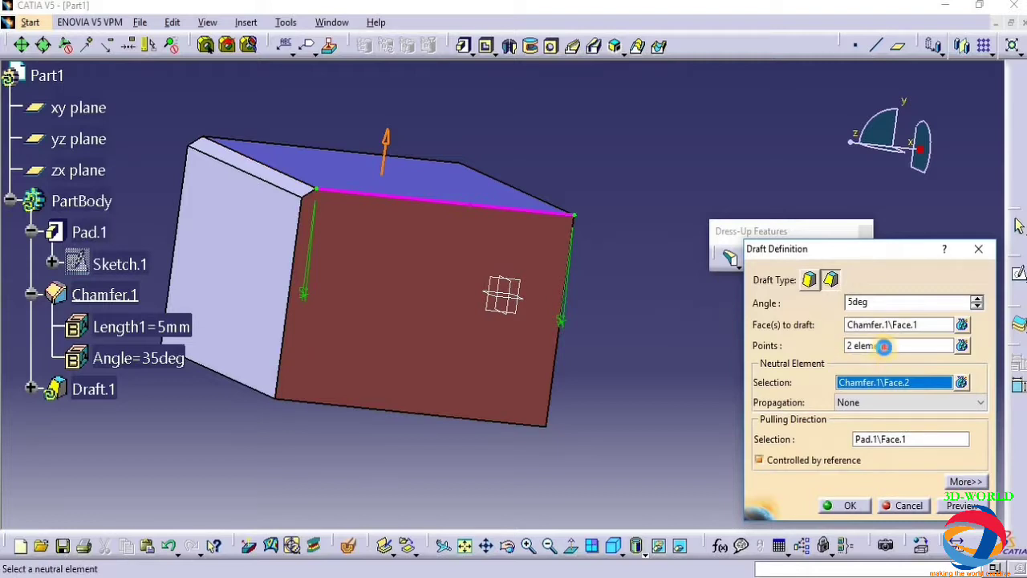
{"action": "left_click", "coordinate": [978, 249]}
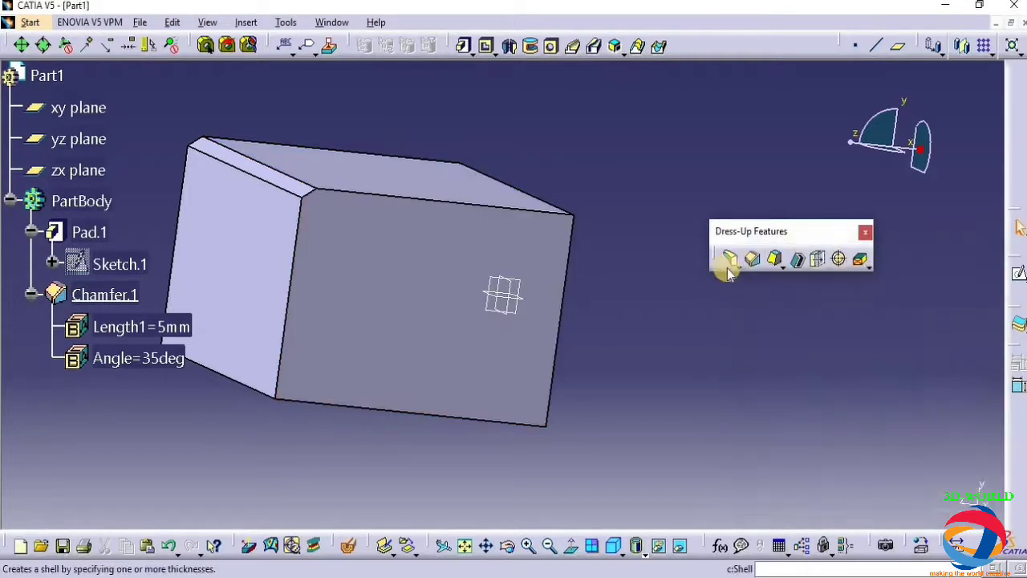
Start a variable-angle draft on the block's large front face with the adjoining upper face as neutral element
{"action": "left_click", "coordinate": [777, 268]}
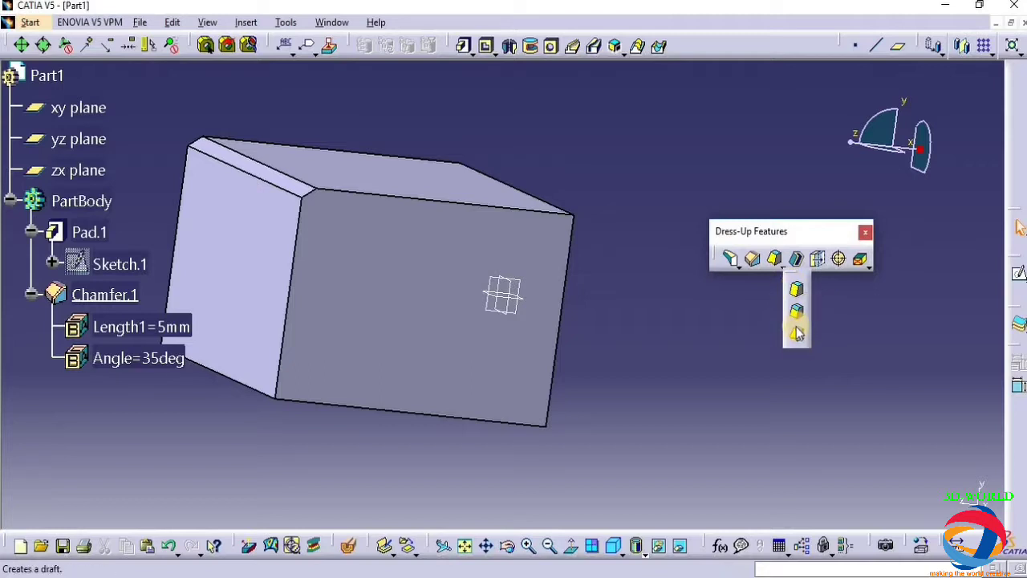
{"action": "left_click", "coordinate": [797, 334]}
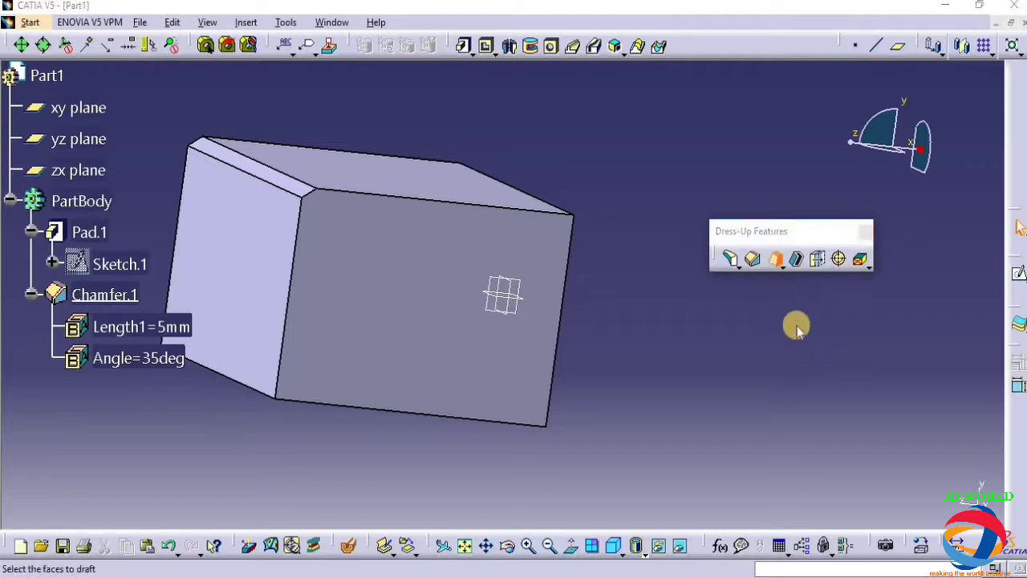
{"action": "left_click", "coordinate": [399, 303]}
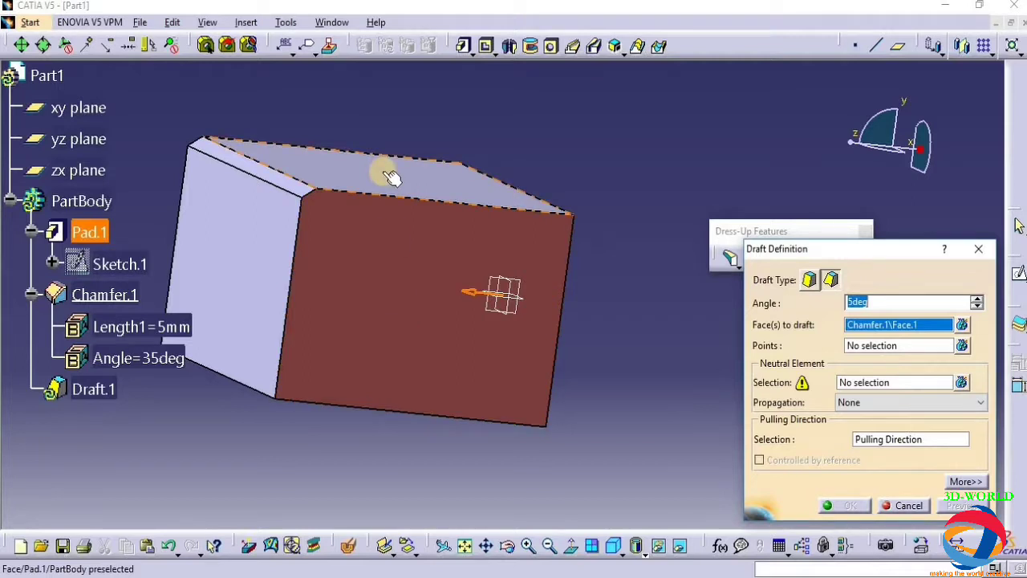
{"action": "left_click", "coordinate": [897, 382]}
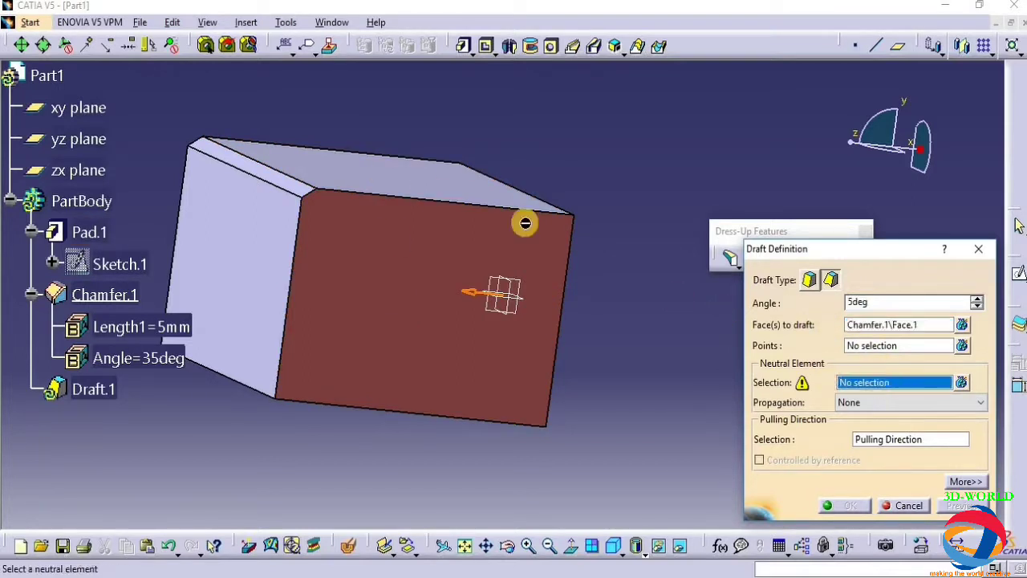
{"action": "left_click", "coordinate": [422, 184]}
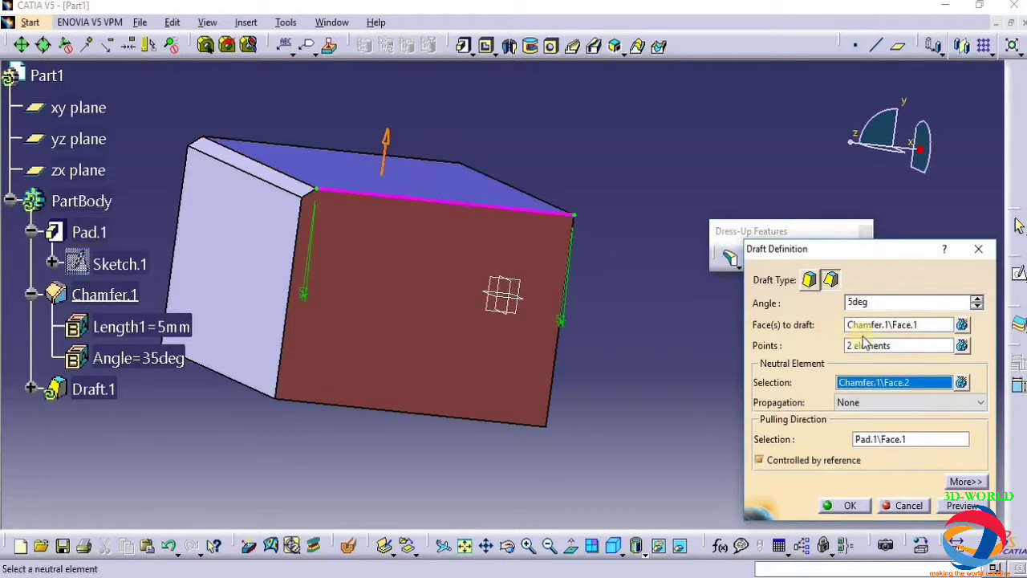
Add three intermediate draft points along the edge shared by the front face and the neutral face
{"action": "left_click", "coordinate": [880, 346]}
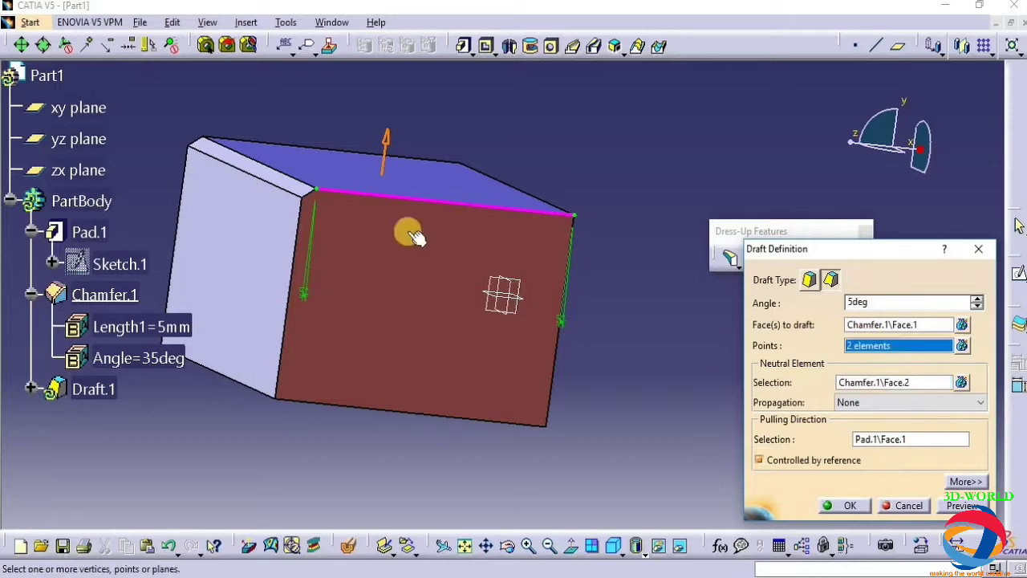
{"action": "left_click", "coordinate": [382, 195]}
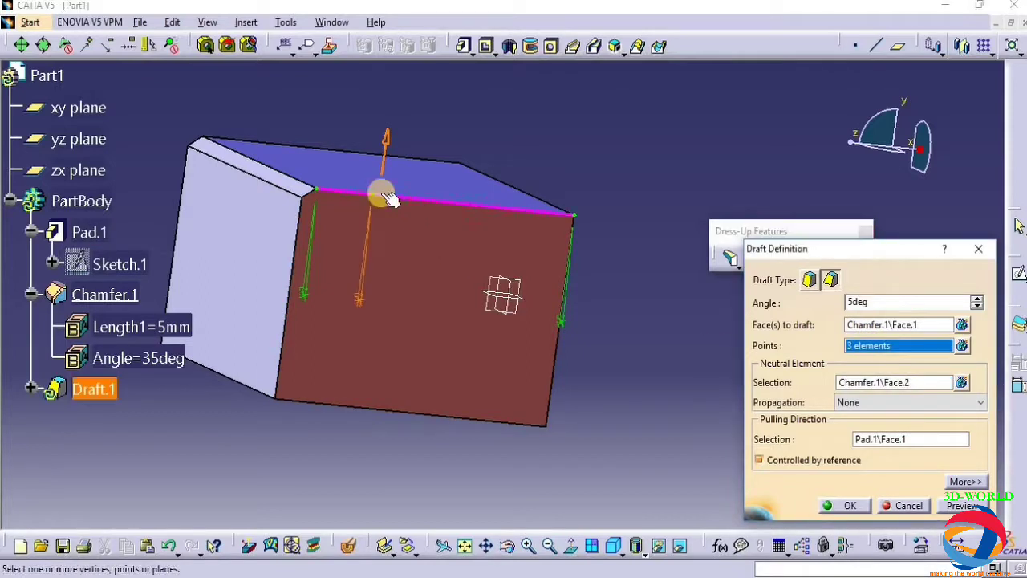
{"action": "left_click", "coordinate": [454, 205]}
{"action": "left_click", "coordinate": [518, 211]}
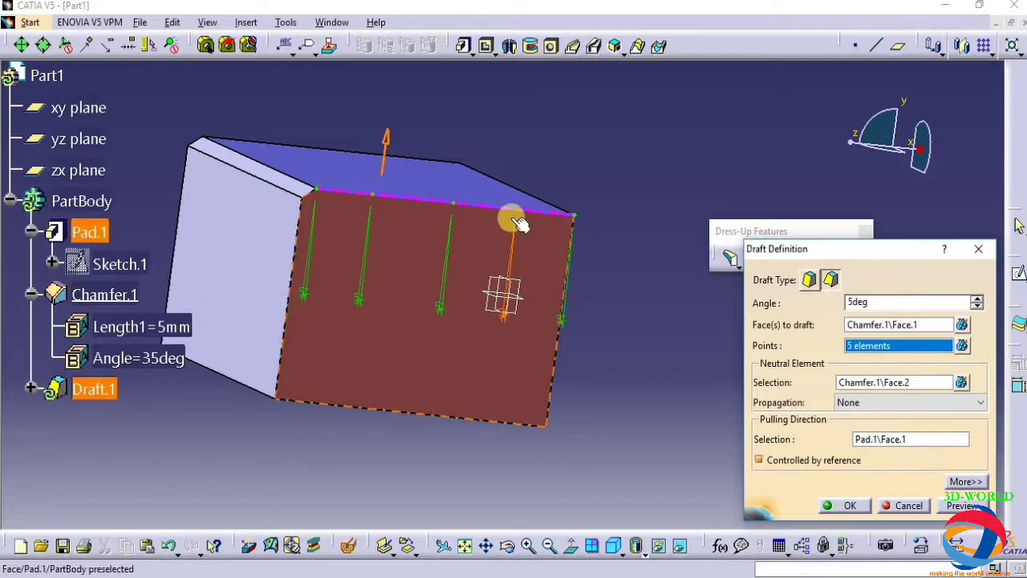
Set the draft angles at the first three points from the chamfered end to 10, 30 and 50 deg
{"action": "double_click", "coordinate": [303, 291]}
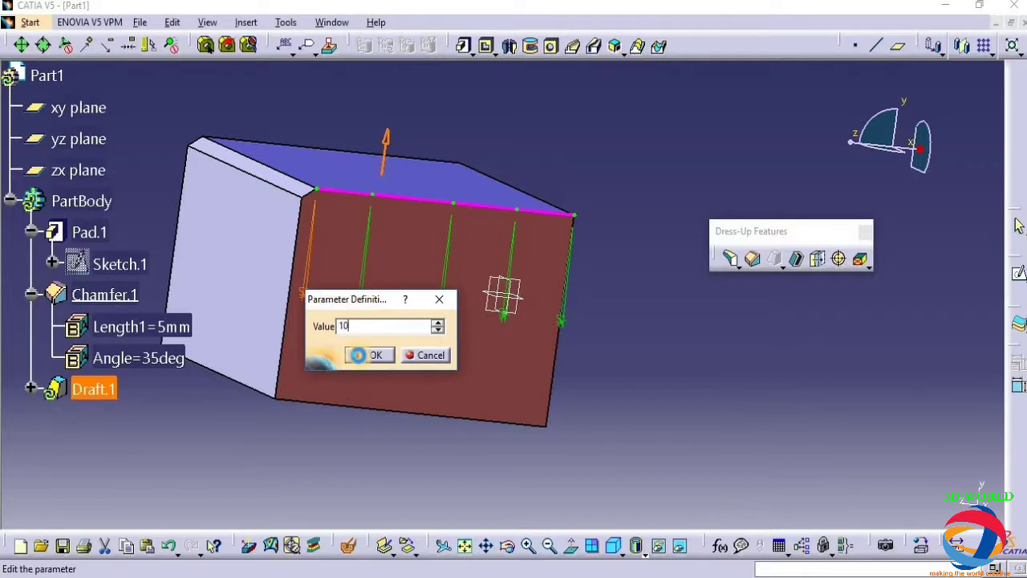
{"action": "left_click", "coordinate": [370, 354]}
{"action": "double_click", "coordinate": [354, 303]}
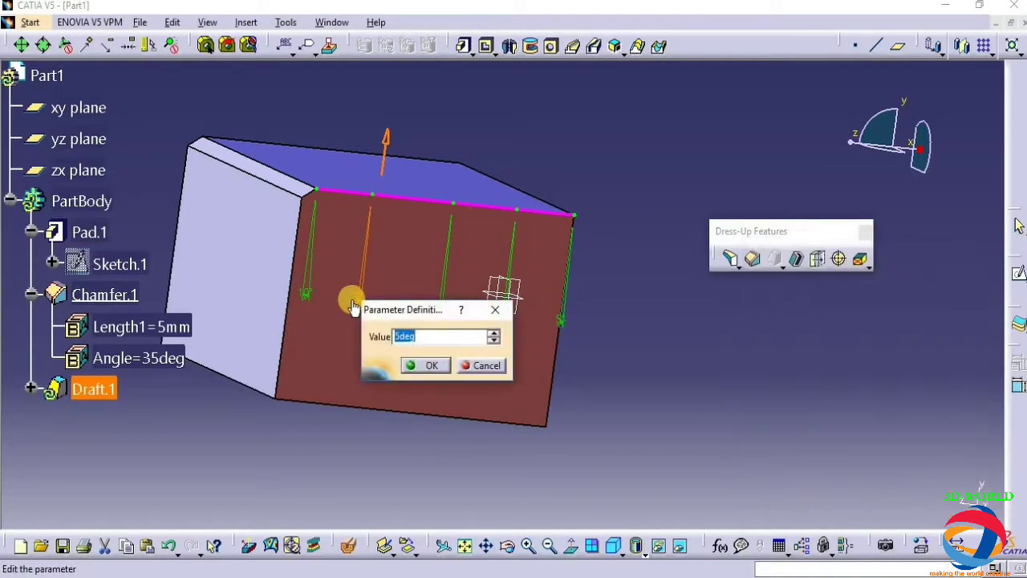
{"action": "type", "text": "30"}
{"action": "left_click", "coordinate": [425, 365]}
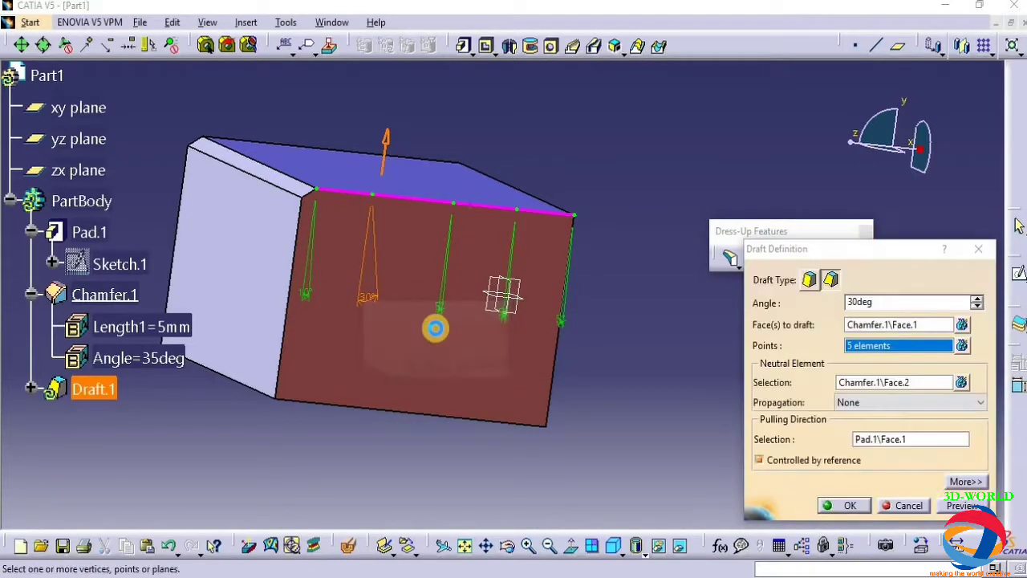
{"action": "double_click", "coordinate": [443, 306]}
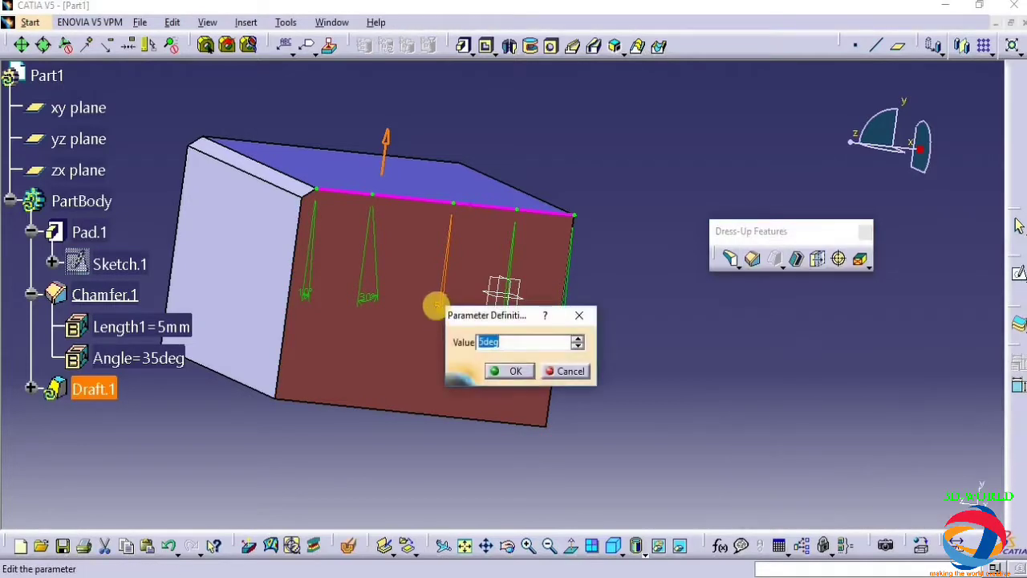
{"action": "left_click", "coordinate": [499, 369]}
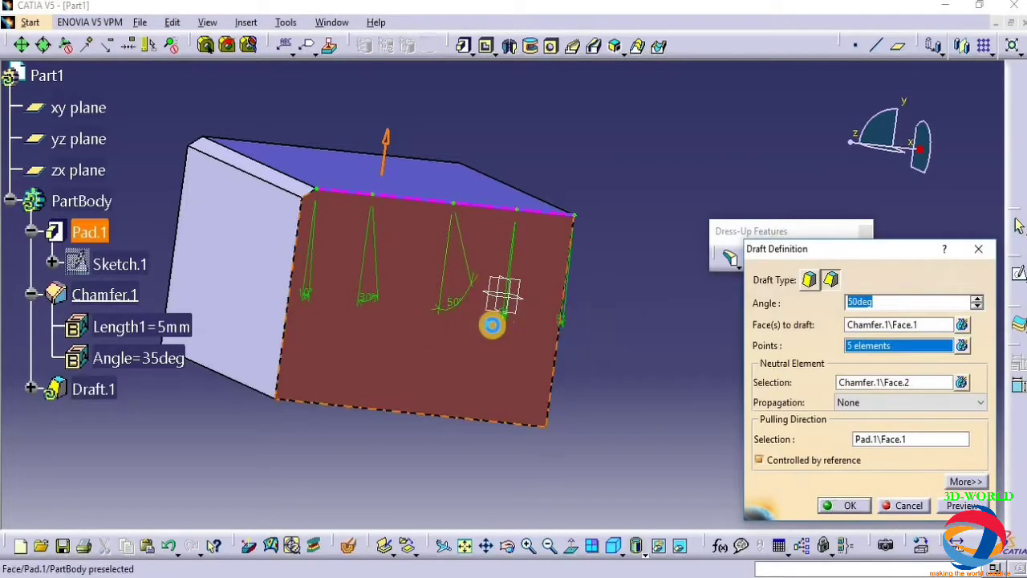
Set the draft angles at the two remaining points, farthest from the chamfer, to 70 and 85 deg
{"action": "left_click", "coordinate": [501, 309]}
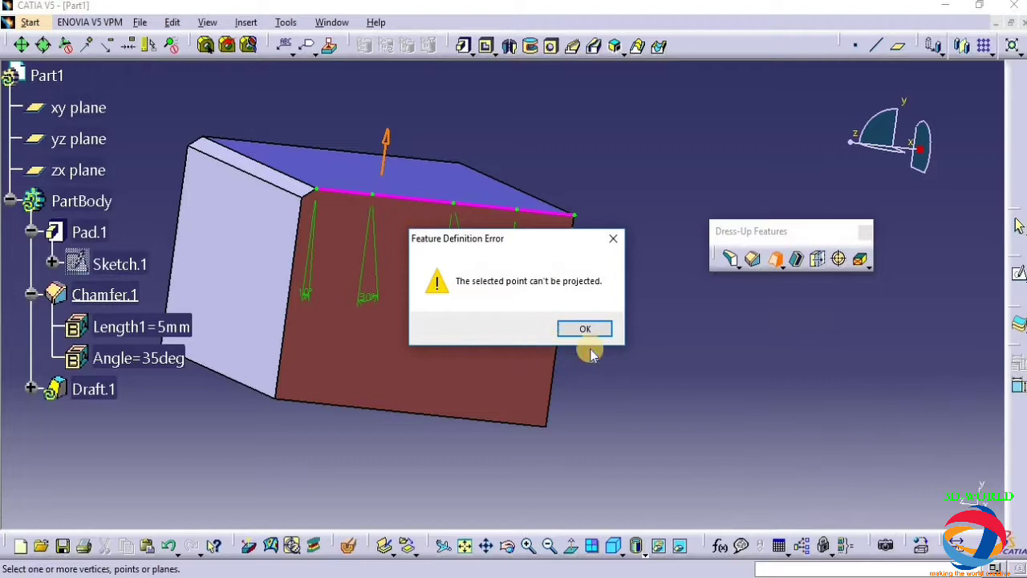
{"action": "left_click", "coordinate": [593, 331]}
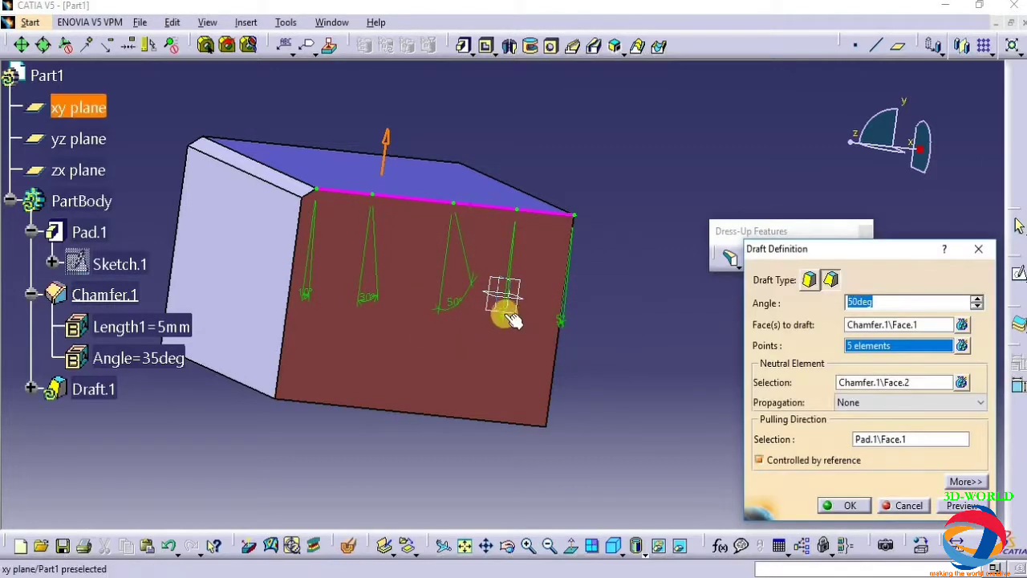
{"action": "left_click", "coordinate": [501, 313]}
{"action": "left_click", "coordinate": [594, 335]}
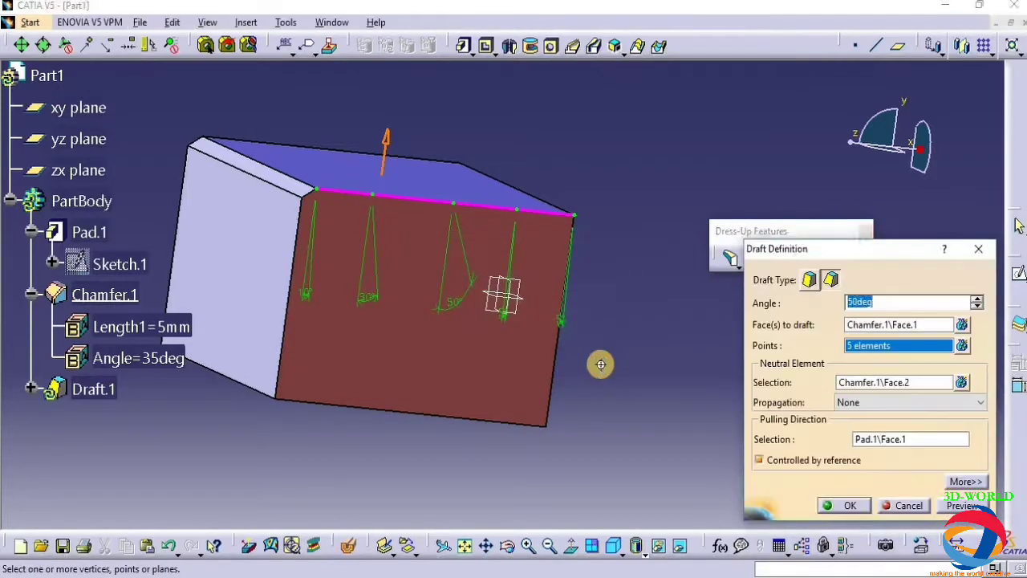
{"action": "middle_click_drag", "start_coordinate": [602, 362], "coordinate": [538, 335]}
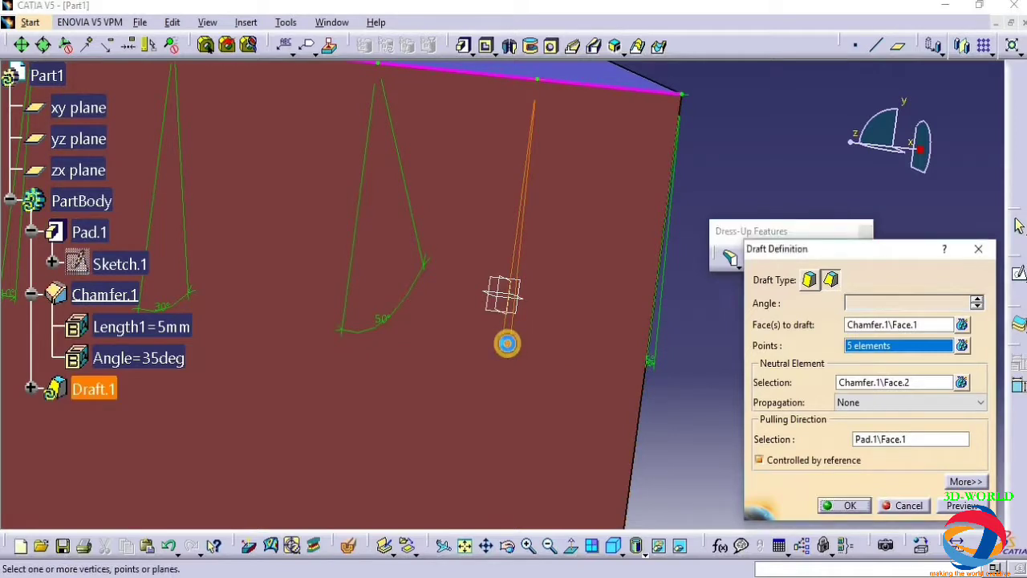
{"action": "double_click", "coordinate": [509, 344]}
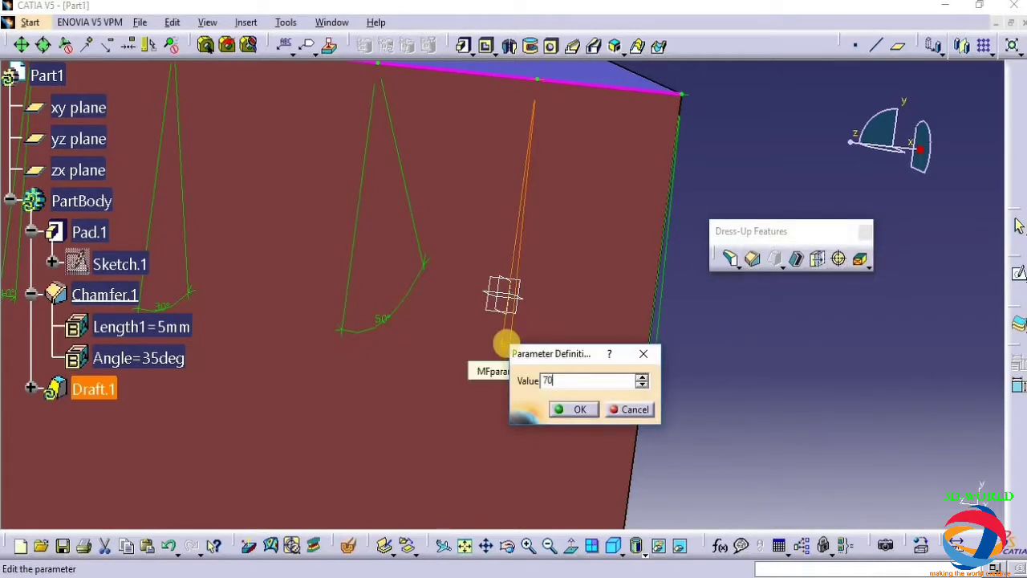
{"action": "key", "text": "Return"}
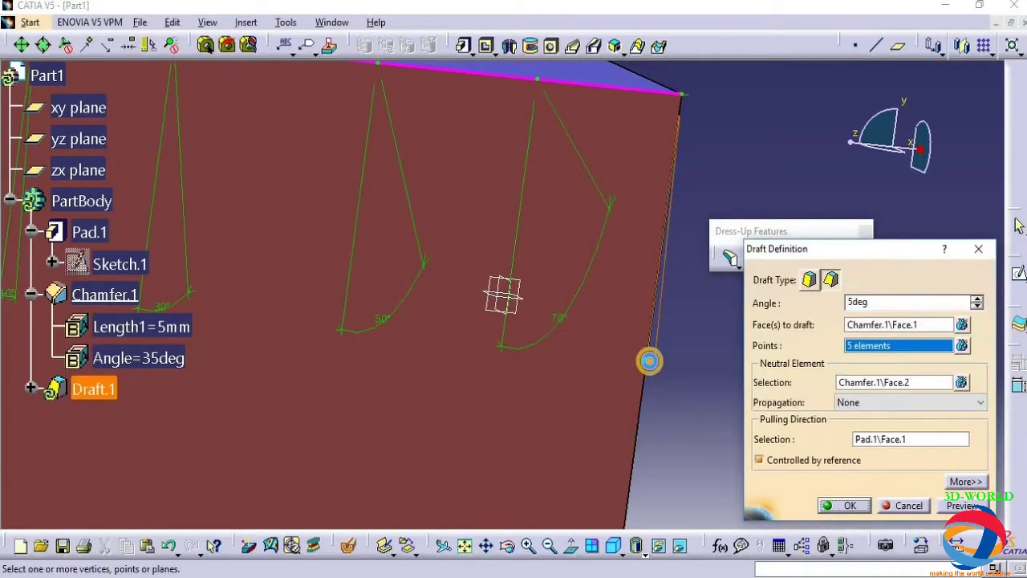
{"action": "double_click", "coordinate": [649, 369]}
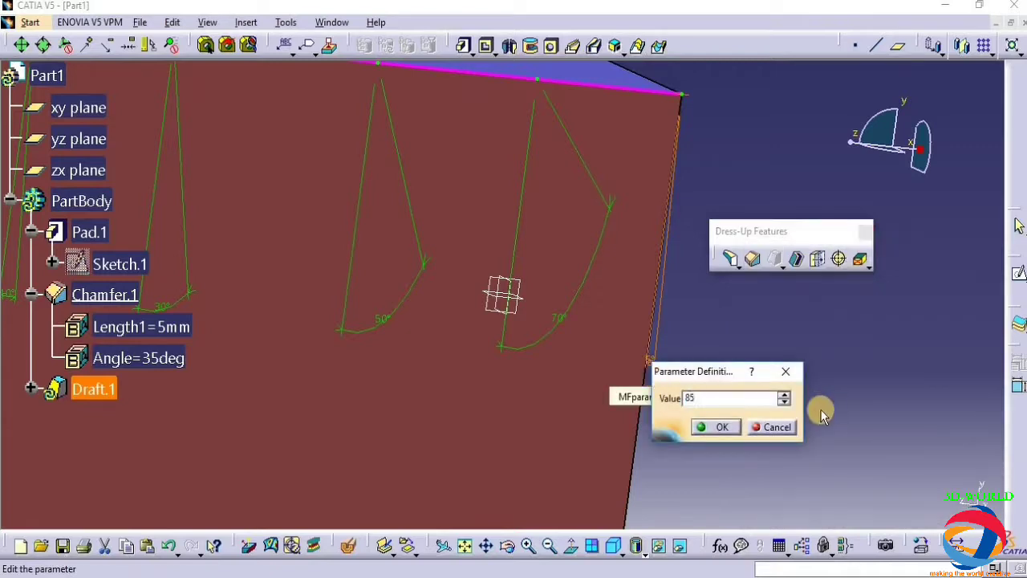
{"action": "left_click", "coordinate": [722, 427]}
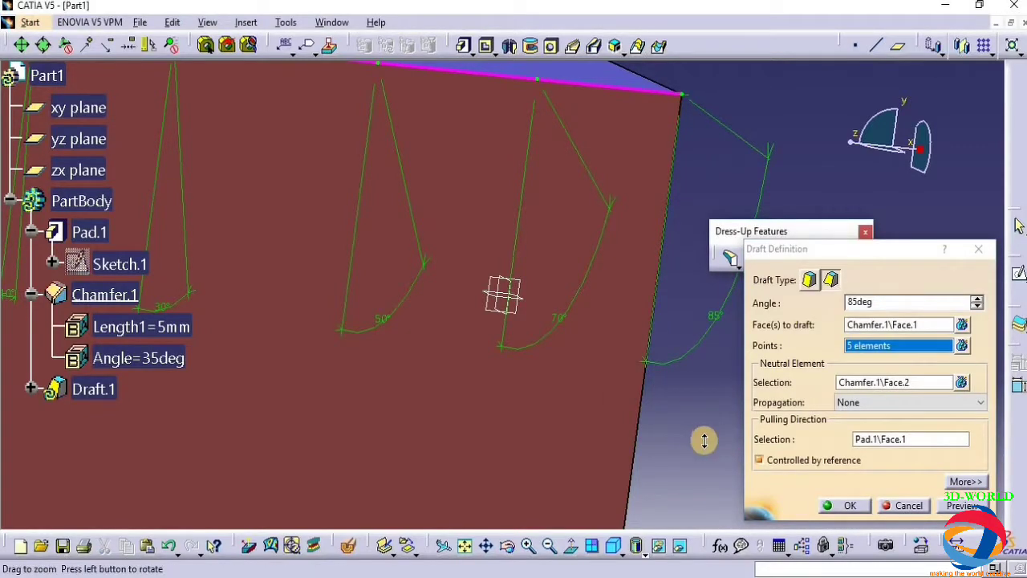
Preview the variable-angle draft and apply it to the block
{"action": "middle_click_drag", "start_coordinate": [704, 440], "coordinate": [706, 481]}
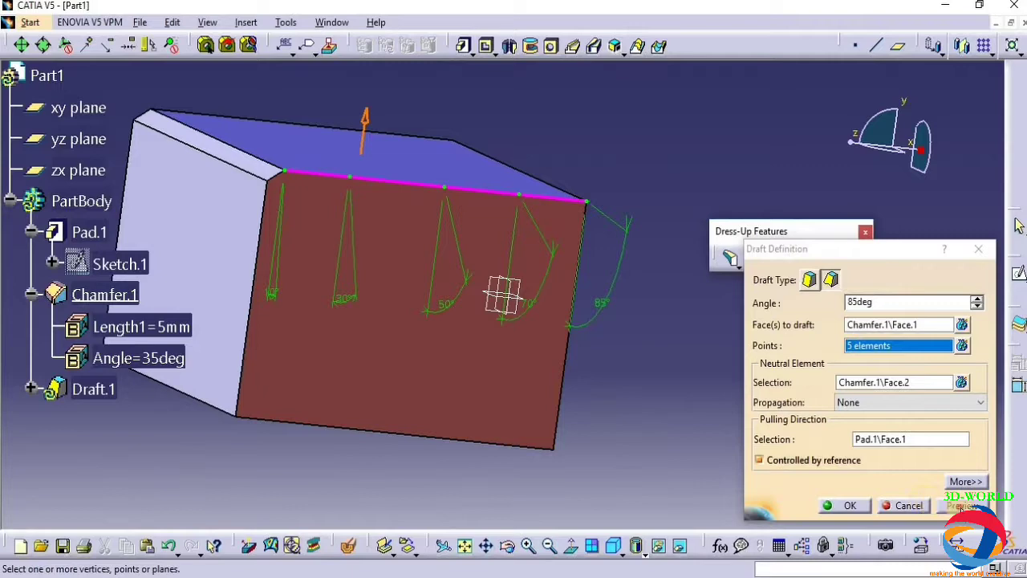
{"action": "left_click", "coordinate": [962, 505]}
{"action": "middle_click_drag", "start_coordinate": [737, 449], "coordinate": [619, 489]}
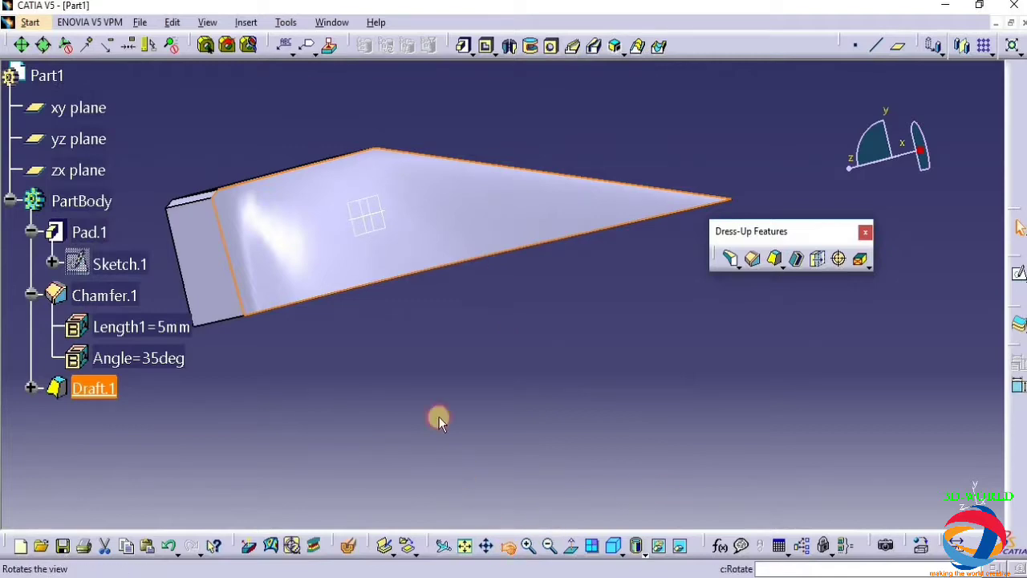
Inspect the curved drafted face and its profile from several sides
{"action": "middle_click_drag", "start_coordinate": [439, 420], "coordinate": [526, 518]}
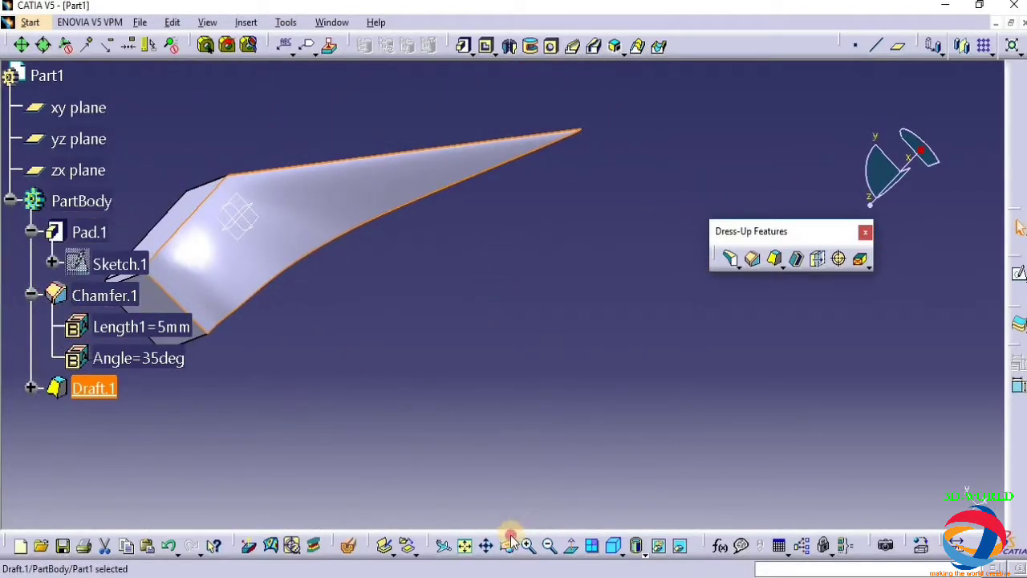
{"action": "left_click_drag", "start_coordinate": [397, 362], "coordinate": [386, 340]}
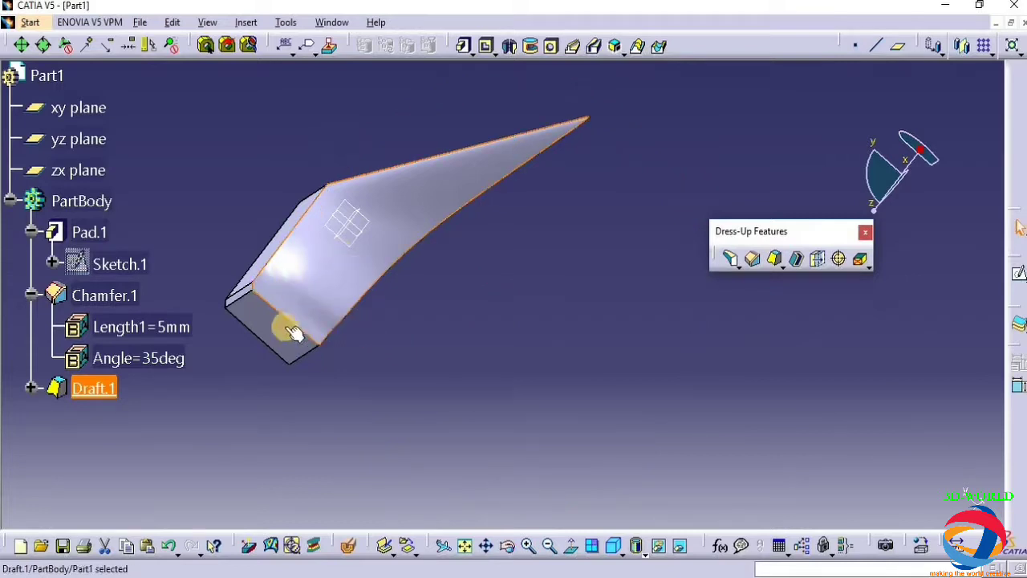
{"action": "left_click", "coordinate": [344, 310]}
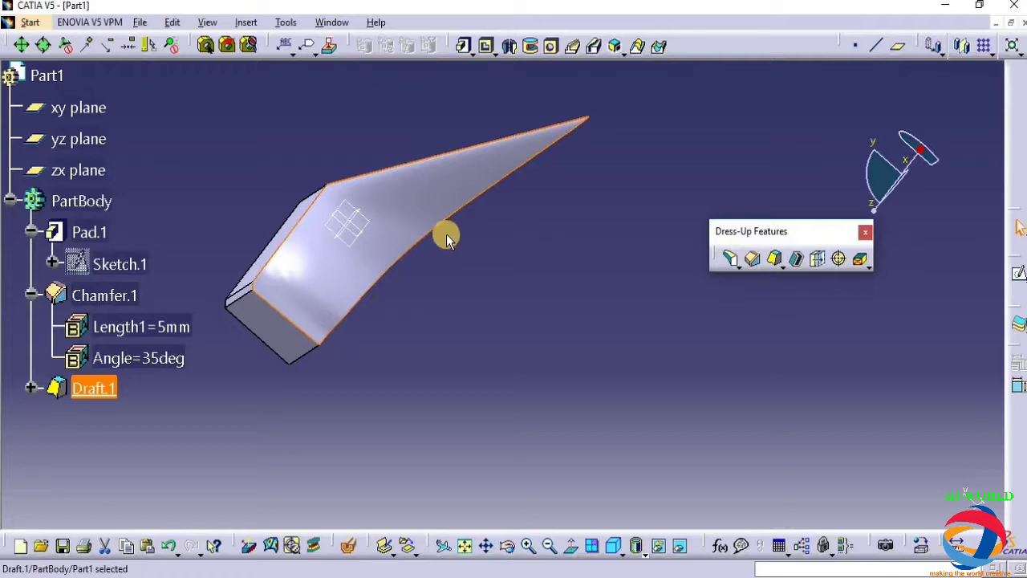
{"action": "left_click", "coordinate": [782, 268]}
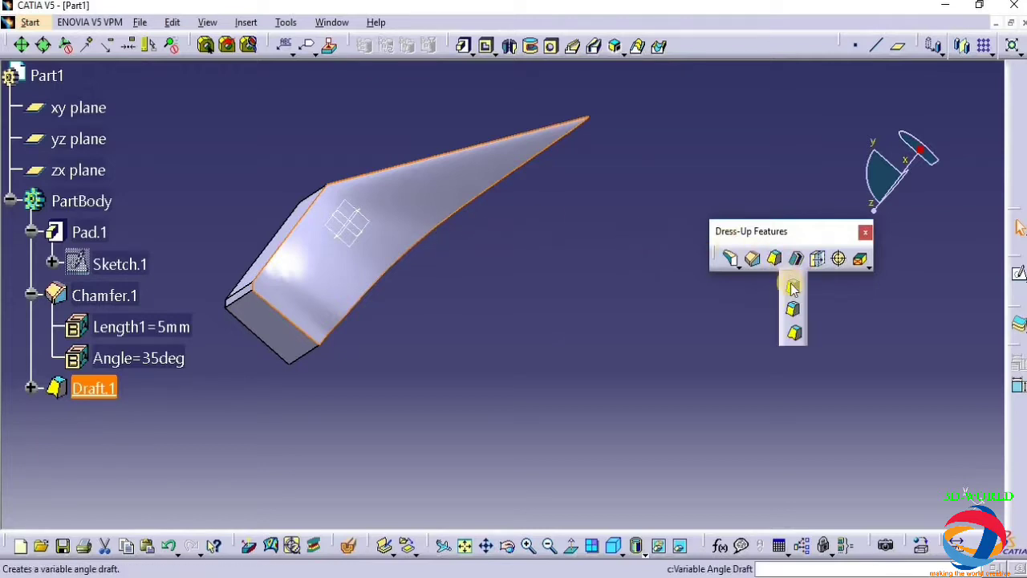
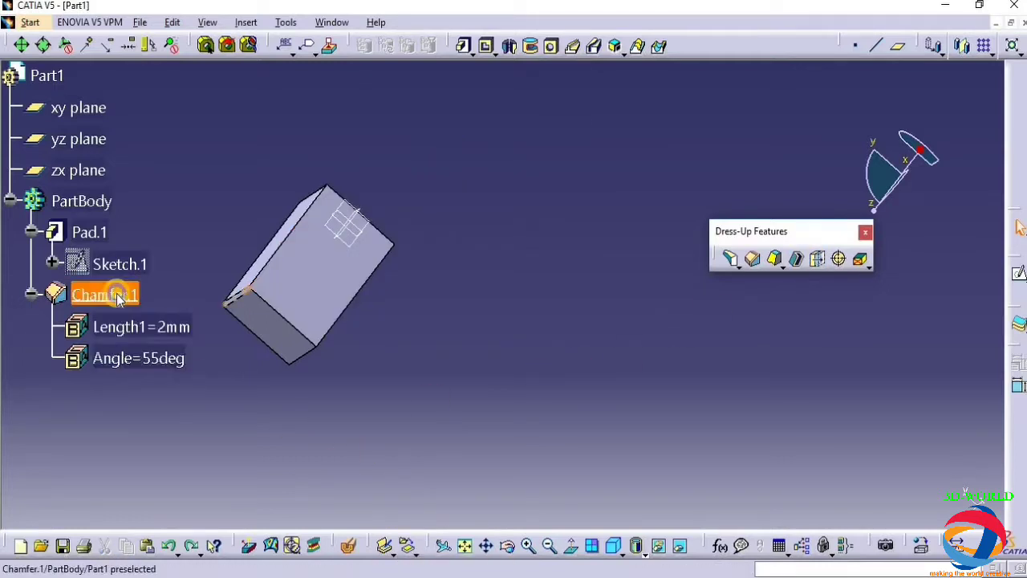
Delete the chamfer from the part body
{"action": "right_click", "coordinate": [116, 297]}
{"action": "left_click", "coordinate": [161, 473]}
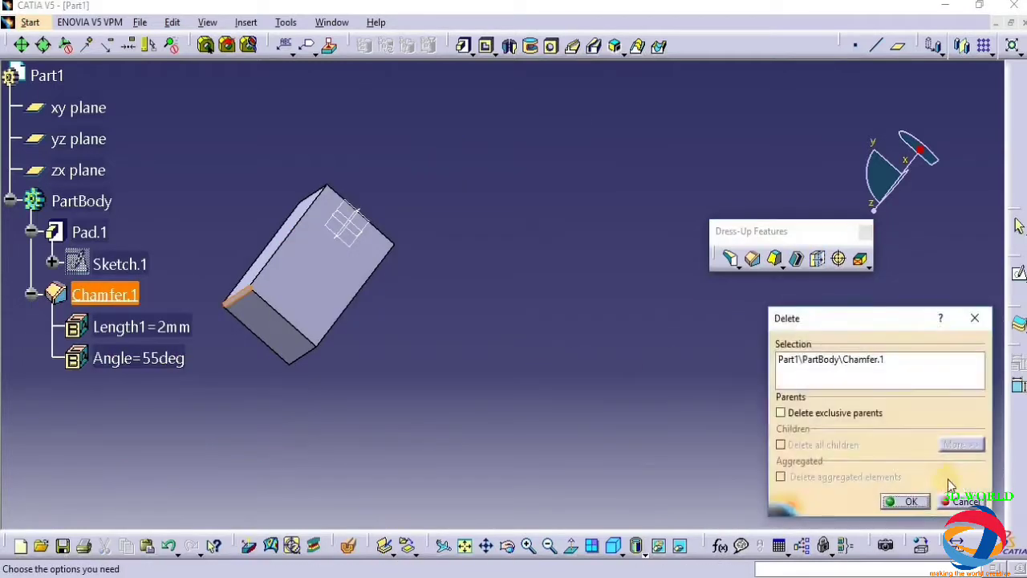
{"action": "left_click", "coordinate": [907, 498]}
{"action": "right_click", "coordinate": [84, 232]}
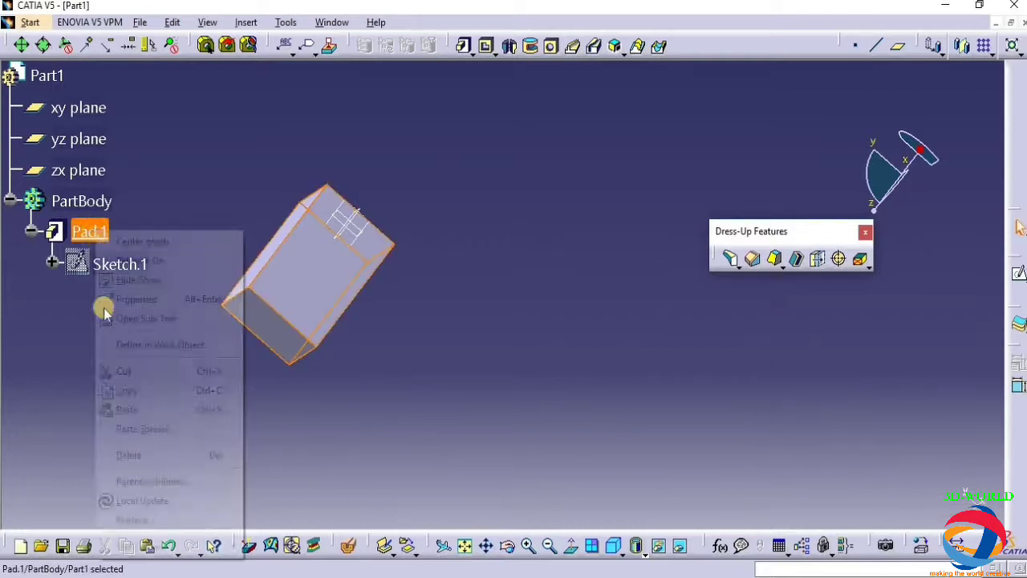
{"action": "left_click", "coordinate": [159, 455]}
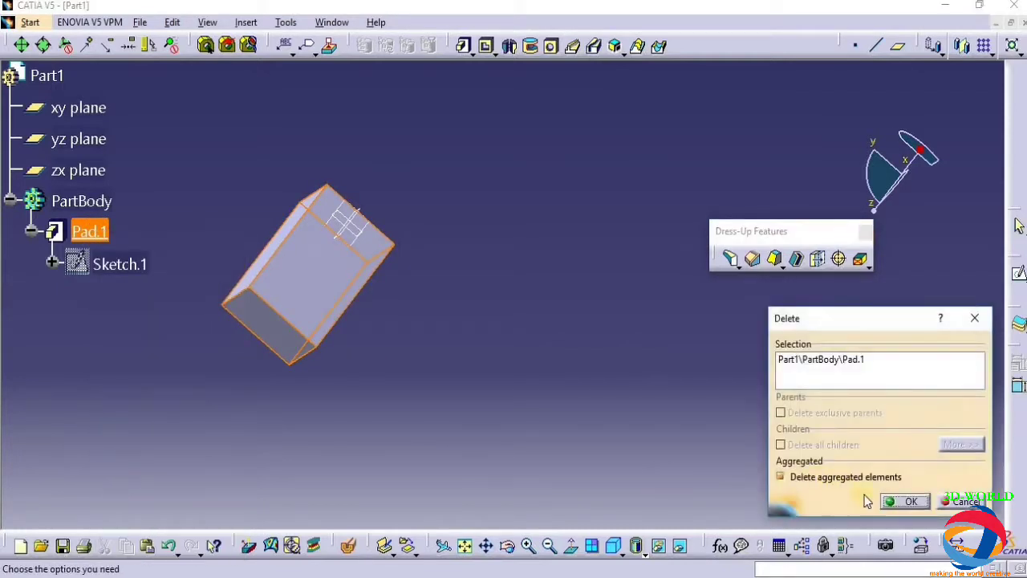
{"action": "left_click", "coordinate": [959, 500]}
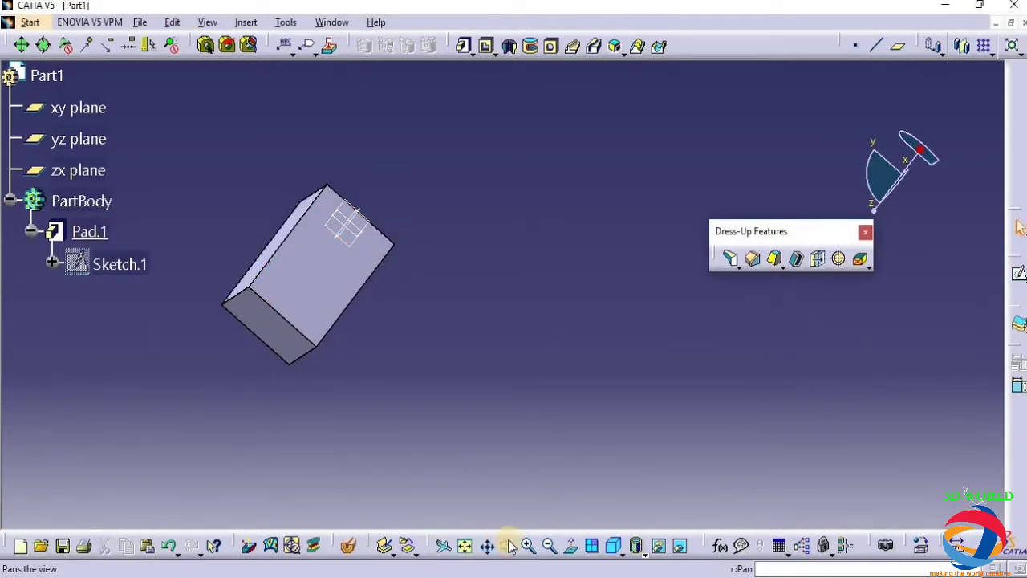
{"action": "middle_click_drag", "start_coordinate": [412, 390], "coordinate": [415, 363]}
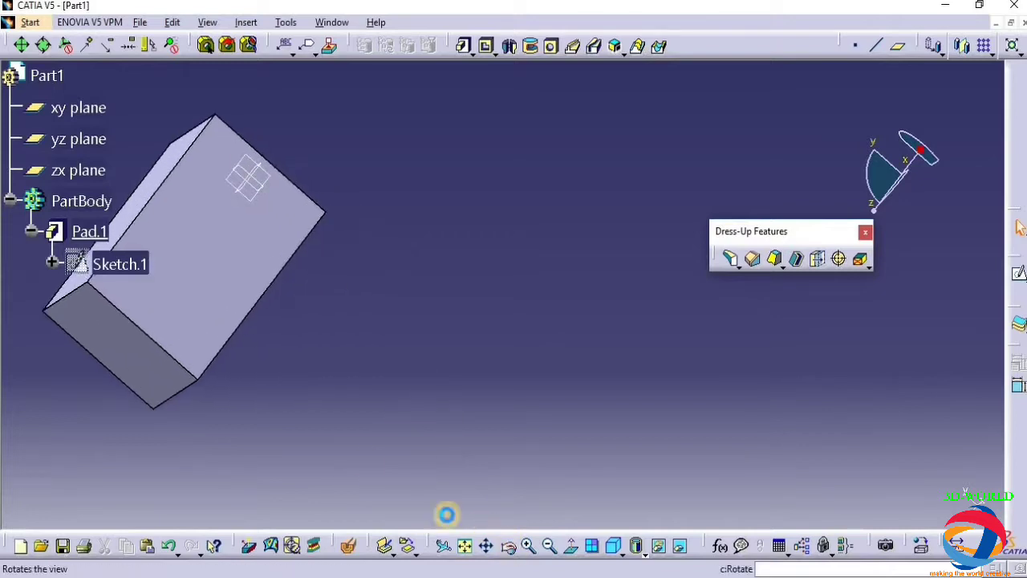
{"action": "left_click", "coordinate": [255, 315]}
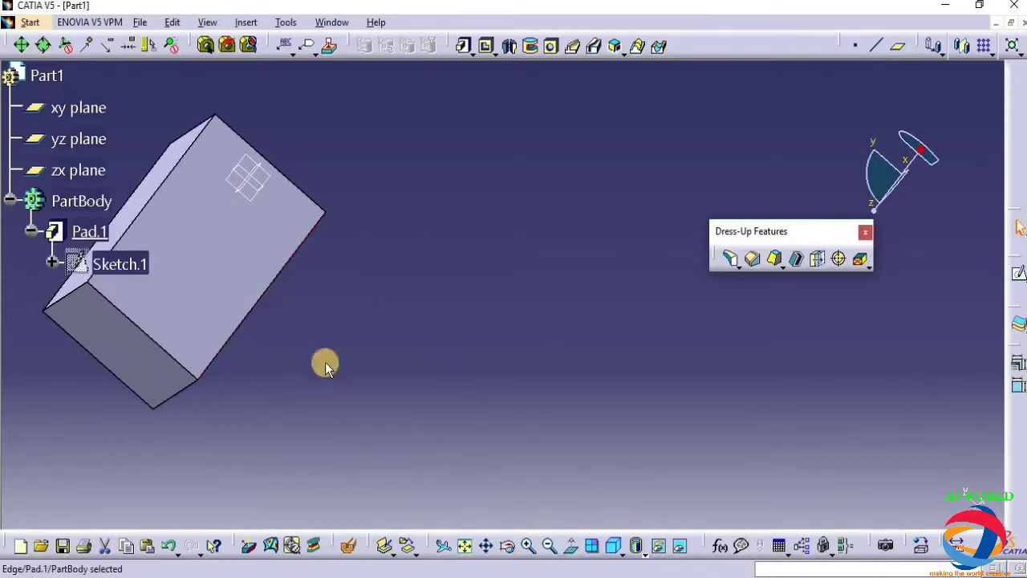
{"action": "middle_click_drag", "start_coordinate": [202, 276], "coordinate": [406, 291]}
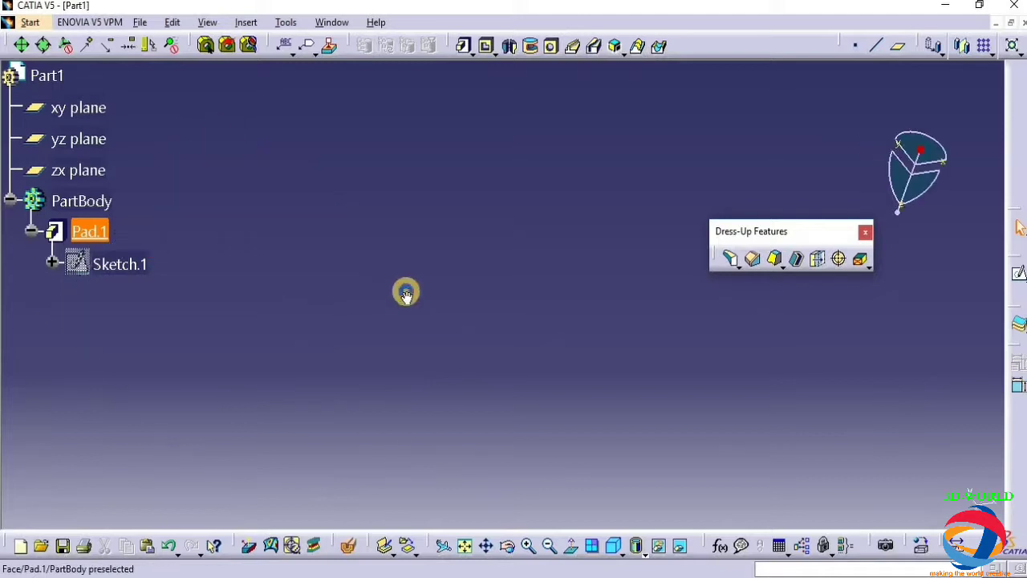
Thicken the top face of the padded block by 20 mm
{"action": "left_click", "coordinate": [444, 544]}
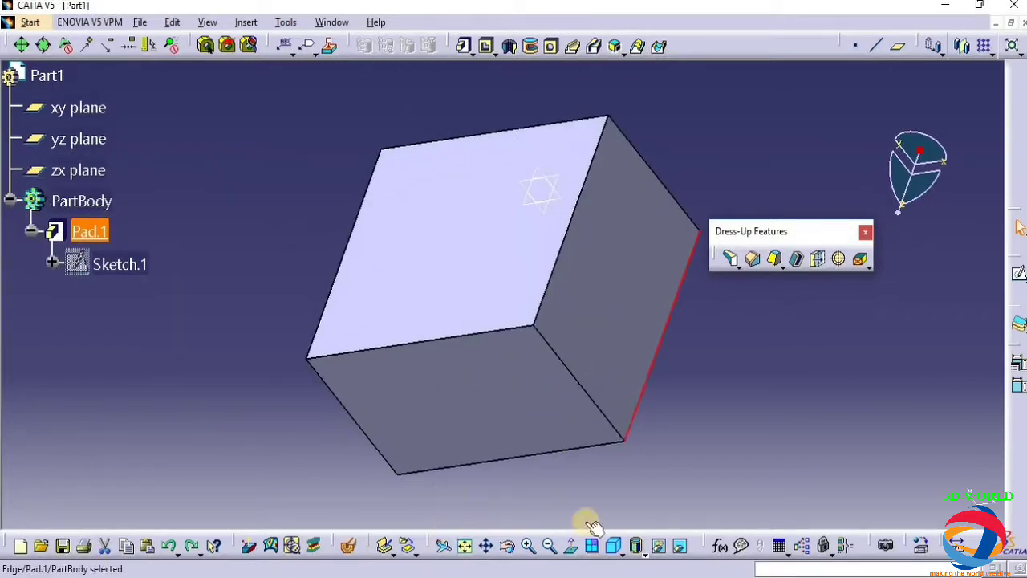
{"action": "left_click", "coordinate": [593, 542]}
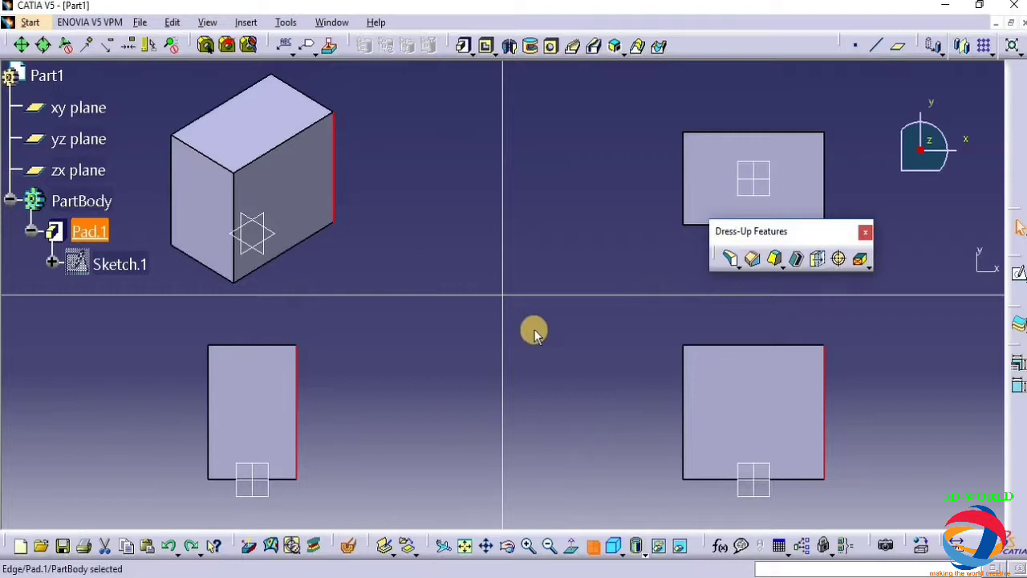
{"action": "left_click", "coordinate": [591, 551]}
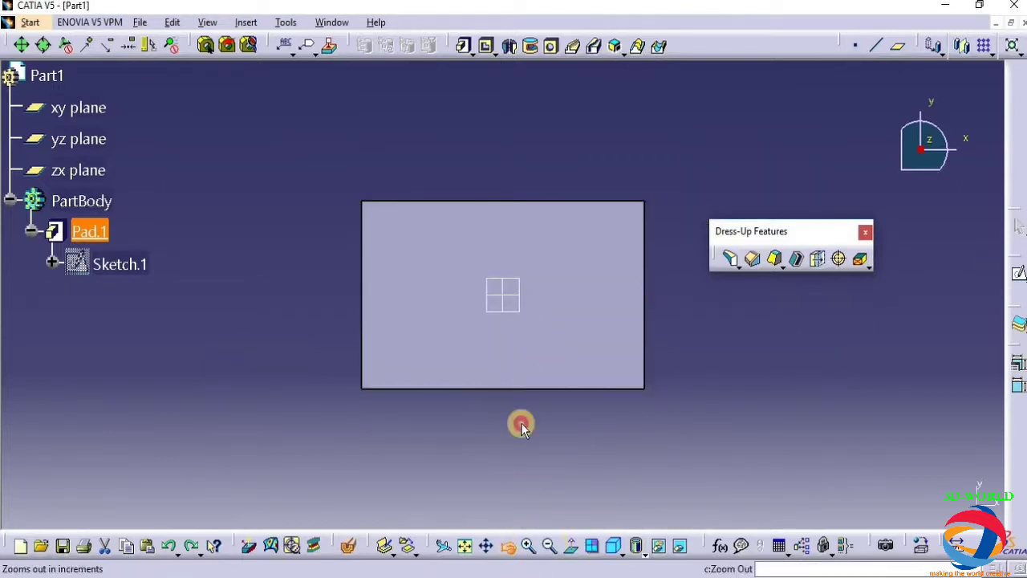
{"action": "left_click_drag", "start_coordinate": [521, 422], "coordinate": [489, 175]}
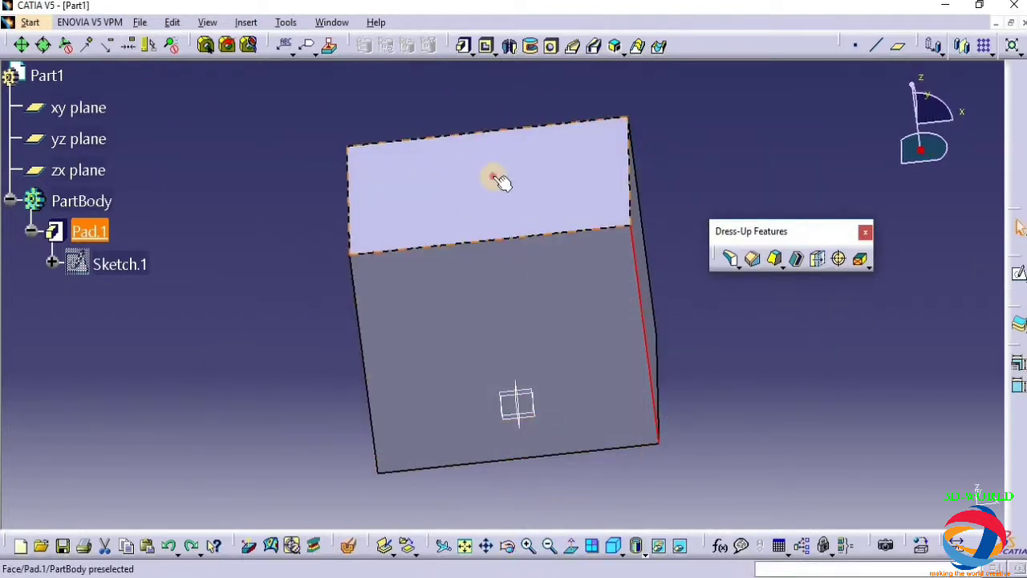
{"action": "left_click", "coordinate": [498, 181]}
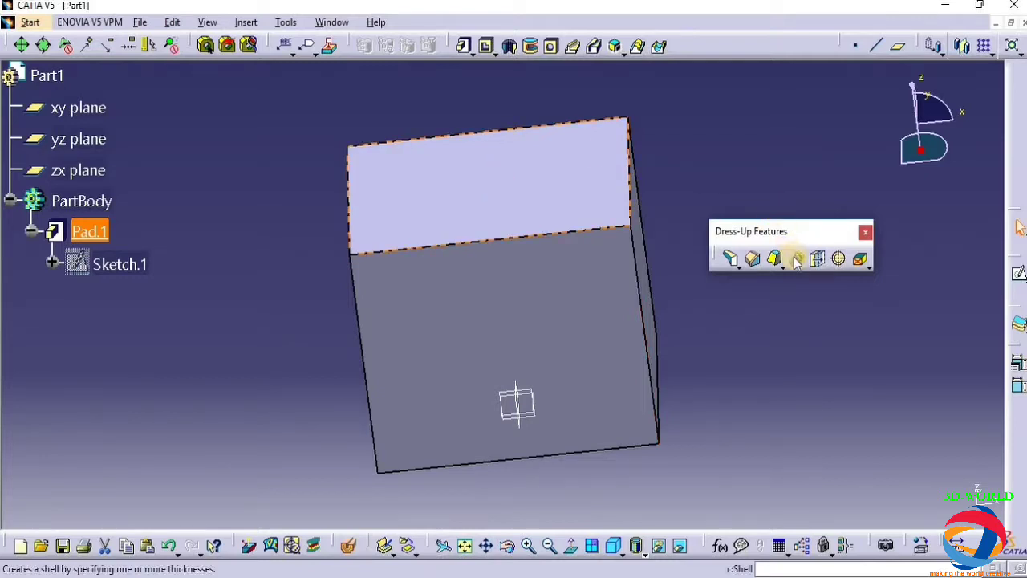
{"action": "left_click", "coordinate": [818, 258]}
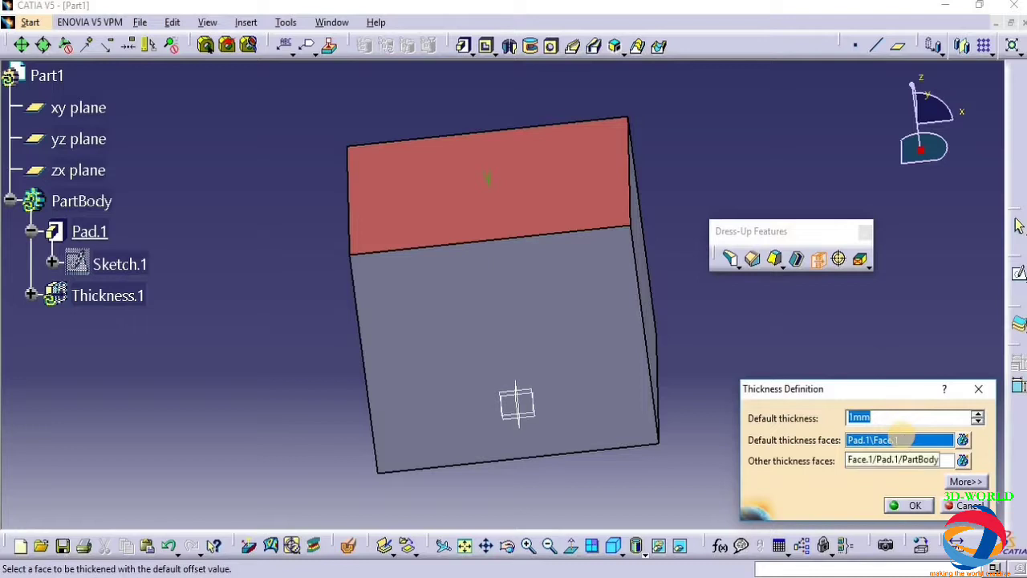
{"action": "left_click", "coordinate": [915, 506]}
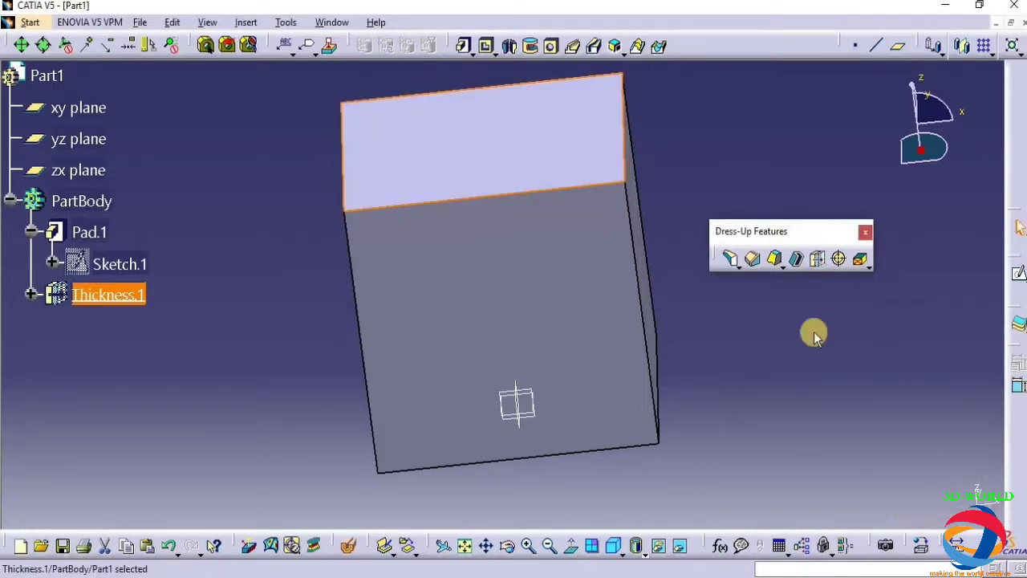
{"action": "left_click", "coordinate": [816, 260]}
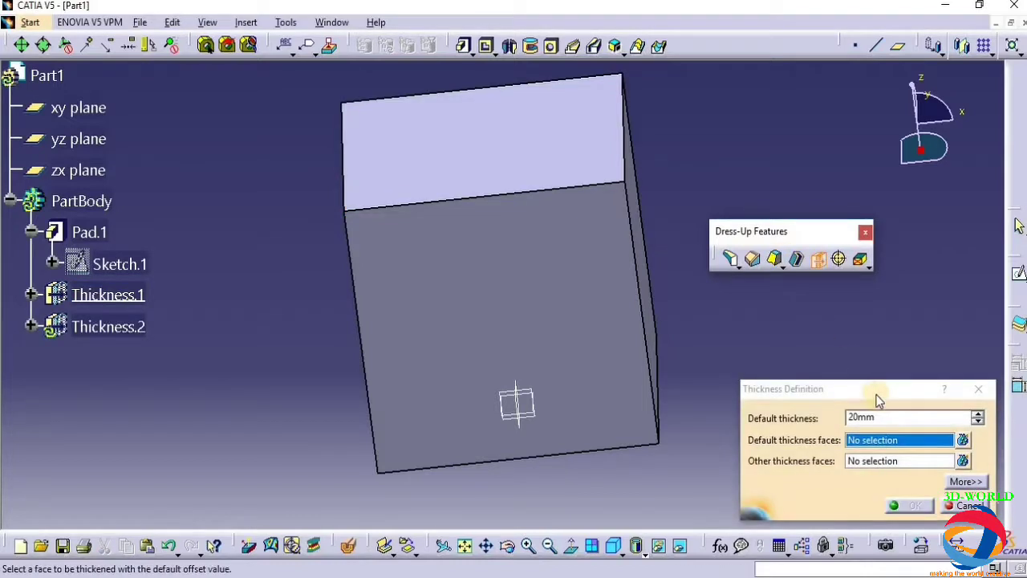
{"action": "type", "text": "-20"}
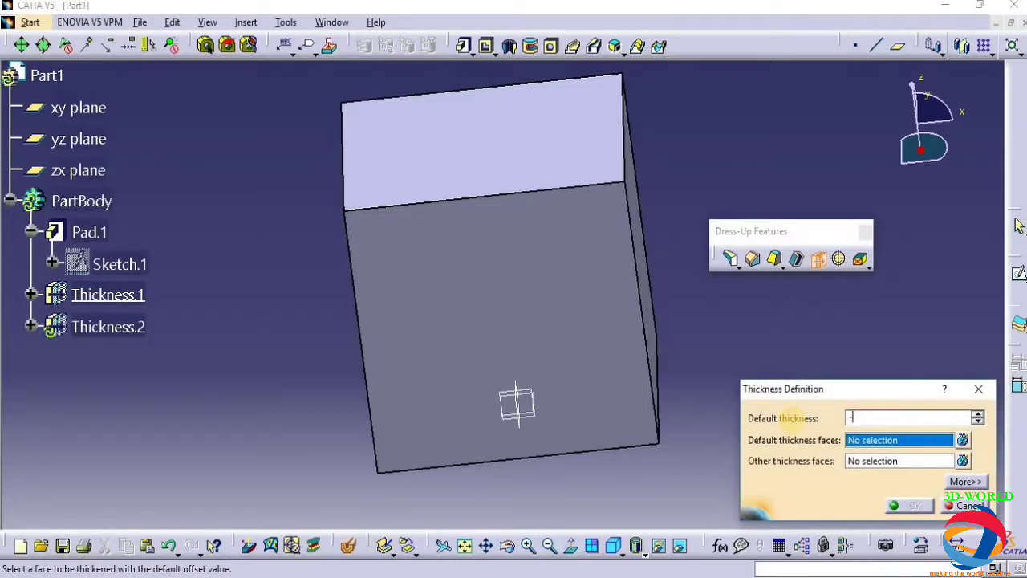
{"action": "left_click", "coordinate": [565, 124]}
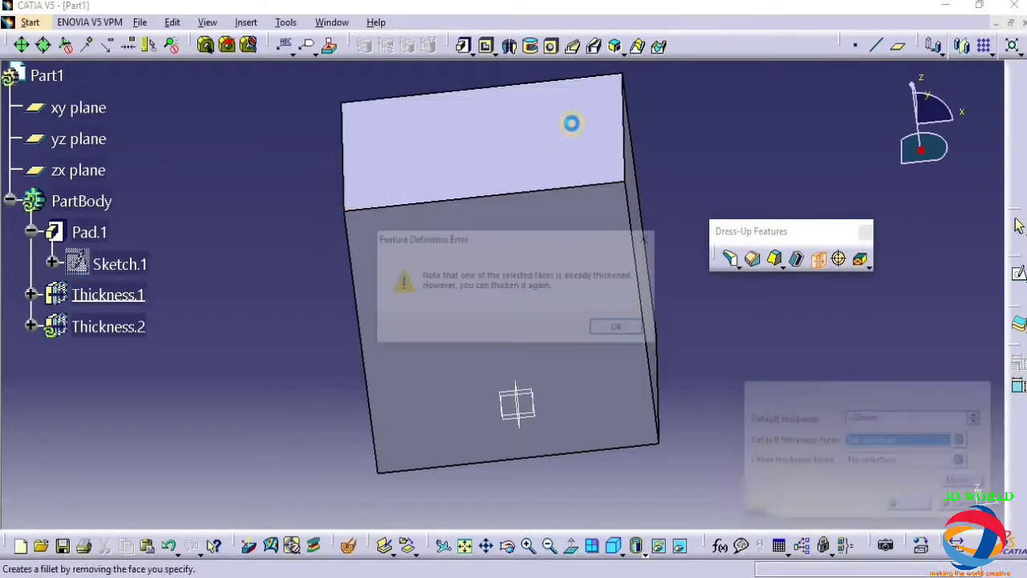
{"action": "left_click", "coordinate": [620, 327]}
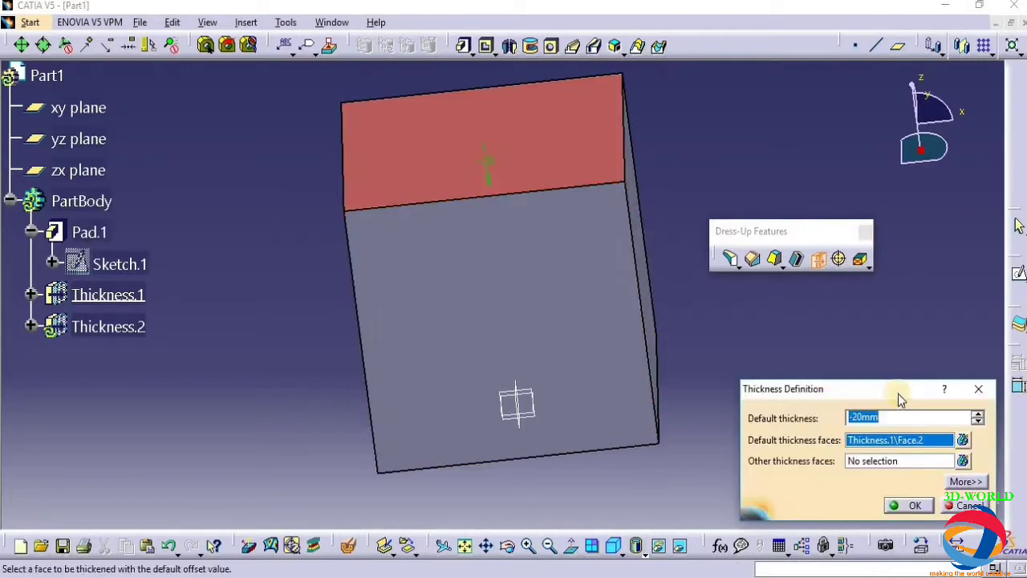
{"action": "left_click", "coordinate": [982, 393]}
Delete the 20 mm thickness feature from the part body
{"action": "right_click", "coordinate": [102, 293]}
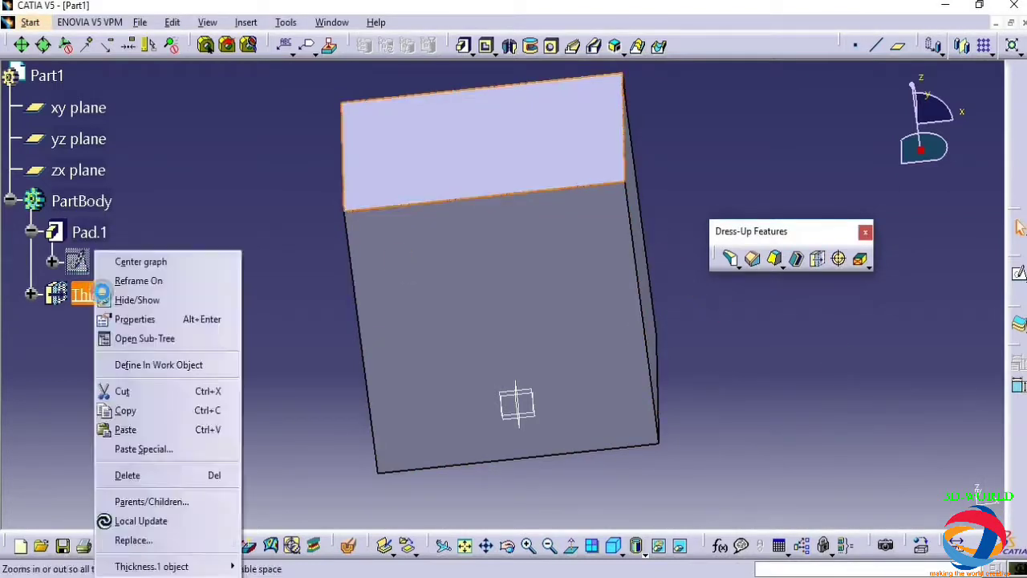
{"action": "left_click", "coordinate": [132, 281]}
{"action": "right_click", "coordinate": [119, 294]}
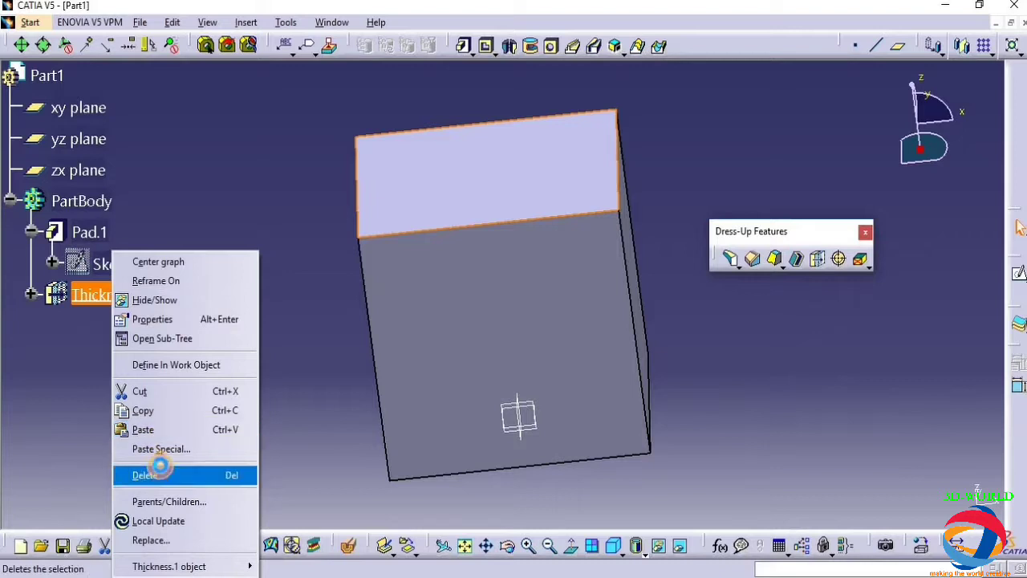
{"action": "left_click", "coordinate": [146, 475]}
{"action": "left_click", "coordinate": [906, 501]}
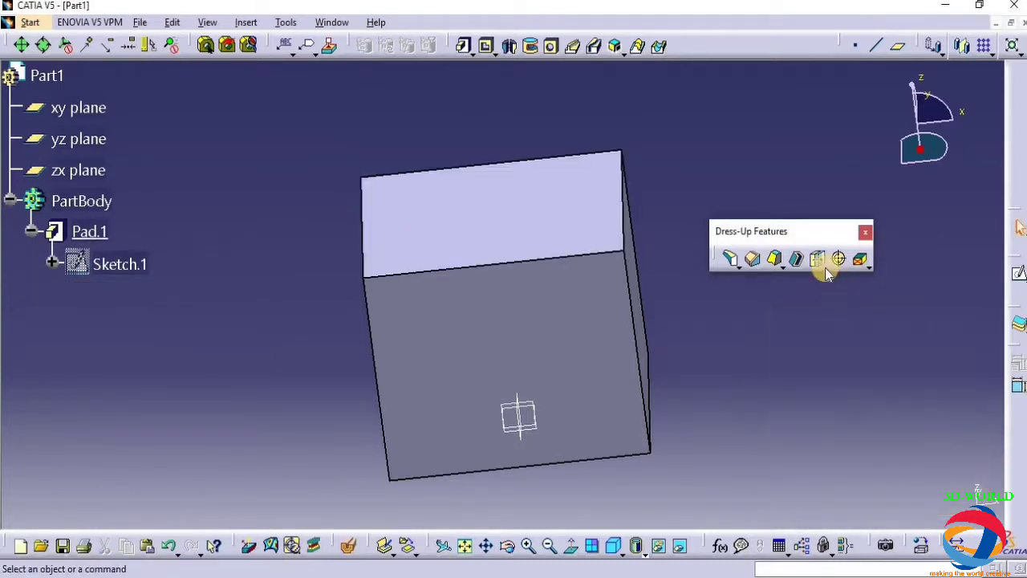
Apply a thickness of -20 mm to the block's top face
{"action": "left_click", "coordinate": [825, 265]}
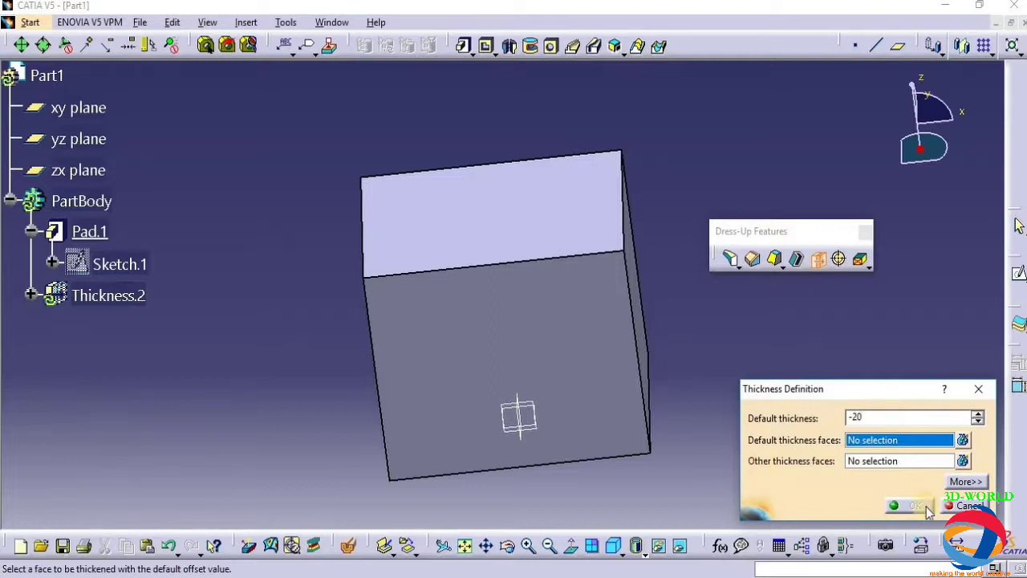
{"action": "left_click", "coordinate": [496, 229]}
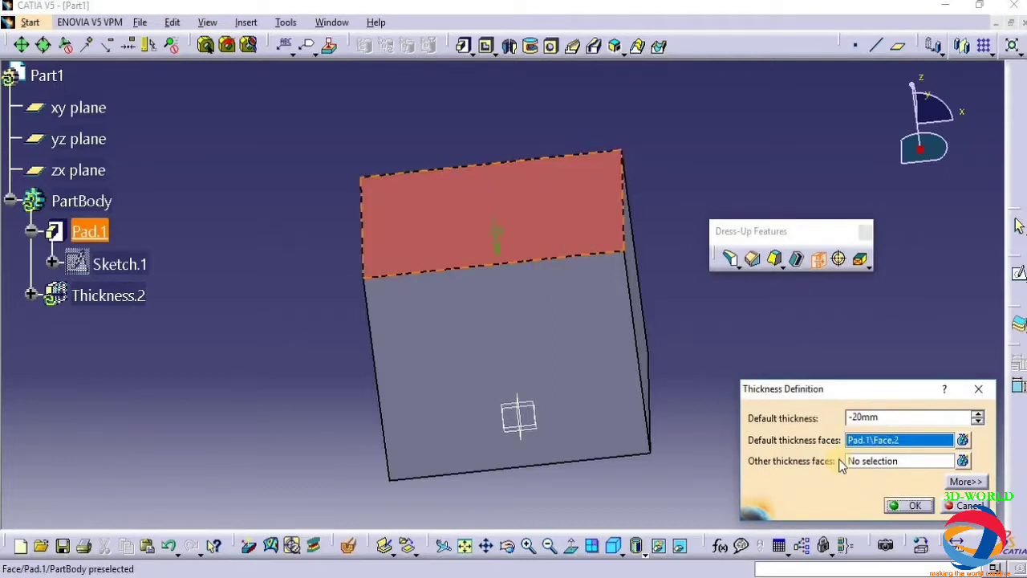
{"action": "left_click", "coordinate": [907, 504]}
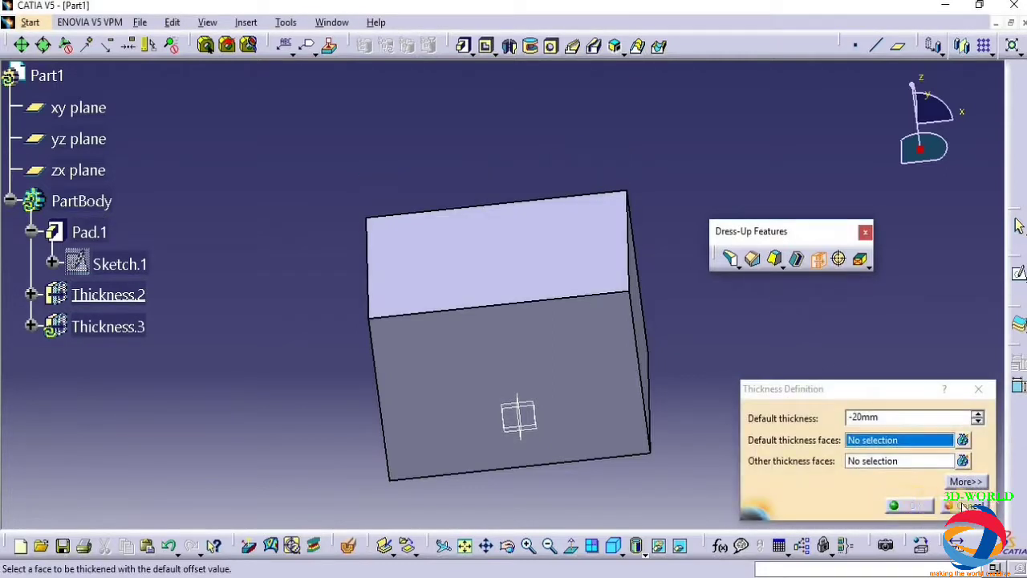
{"action": "left_click", "coordinate": [965, 506]}
Delete the -20 mm thickness feature from the part body
{"action": "right_click", "coordinate": [121, 296]}
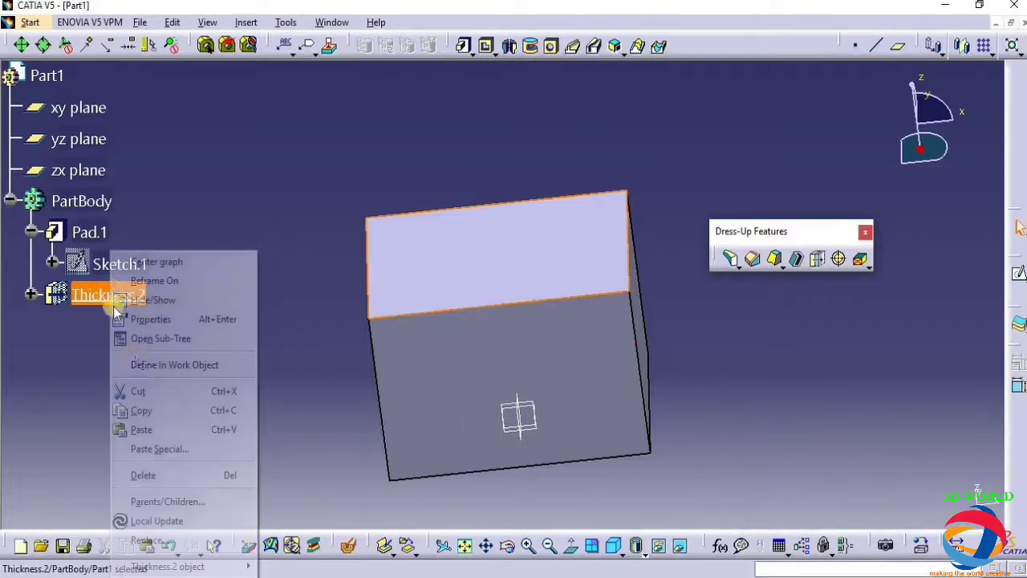
{"action": "left_click", "coordinate": [144, 474]}
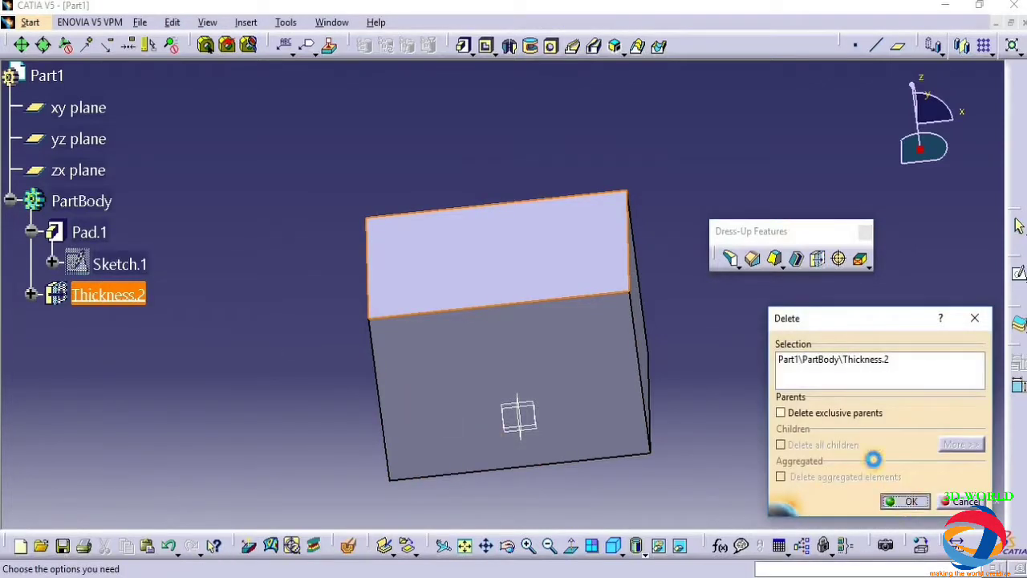
{"action": "left_click", "coordinate": [905, 500]}
Apply a new thickness feature of 20 mm to the block's top face
{"action": "left_click", "coordinate": [817, 257]}
{"action": "left_click", "coordinate": [489, 224]}
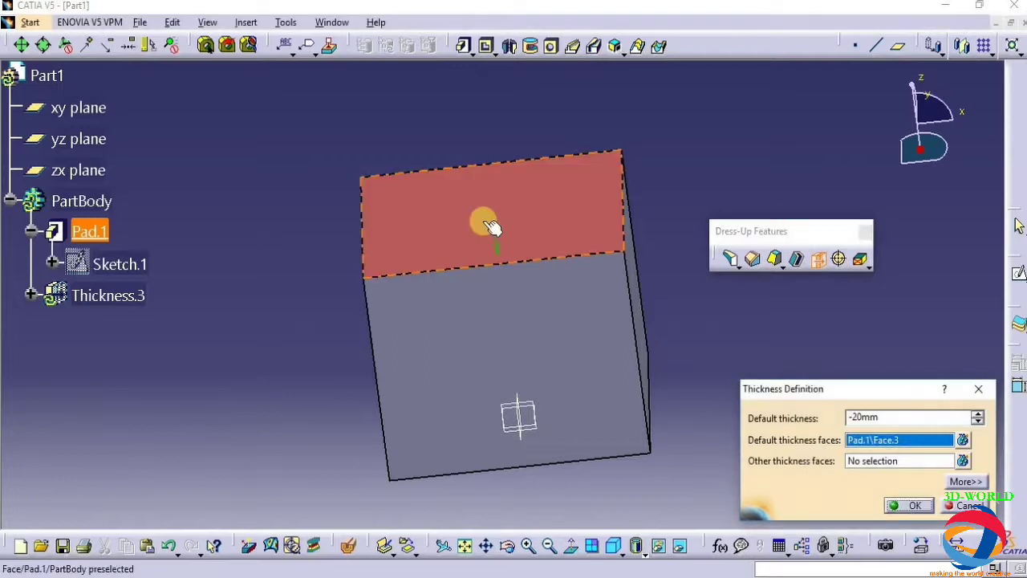
{"action": "left_click", "coordinate": [851, 416]}
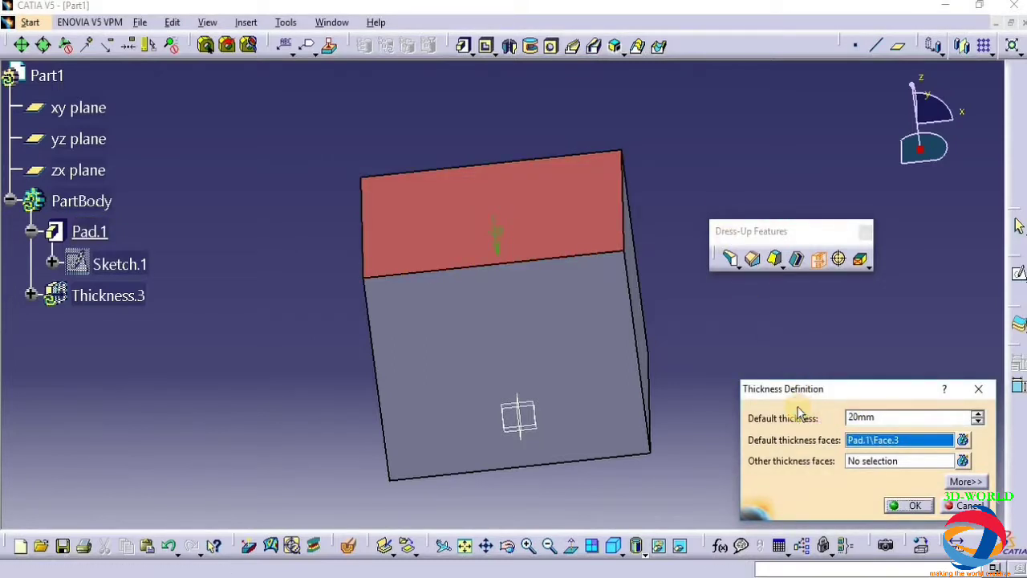
{"action": "key", "text": "Return"}
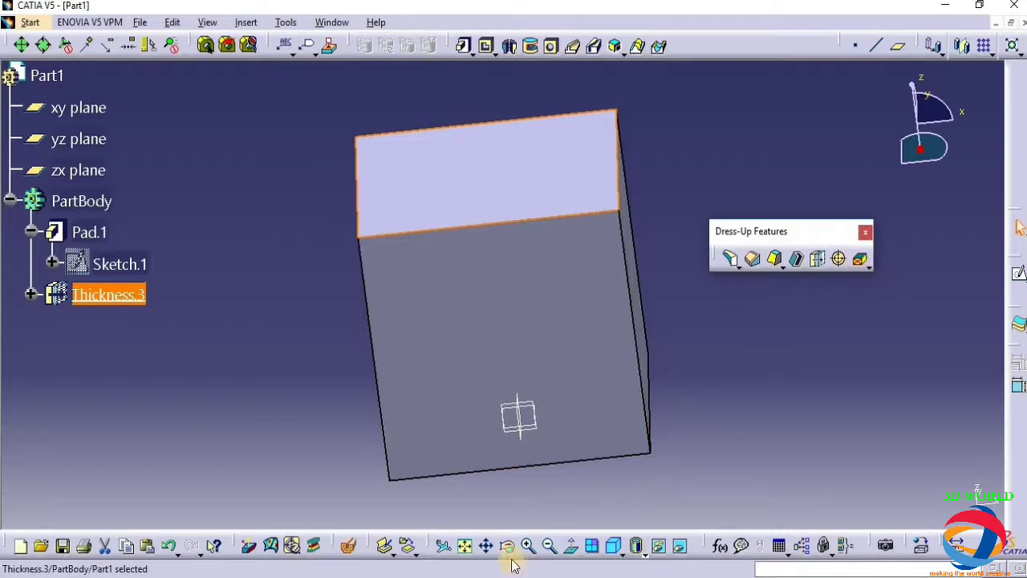
Sketch a circle on the block's thickened top face, centred on the sketch origin
{"action": "left_click_drag", "start_coordinate": [495, 505], "coordinate": [435, 234]}
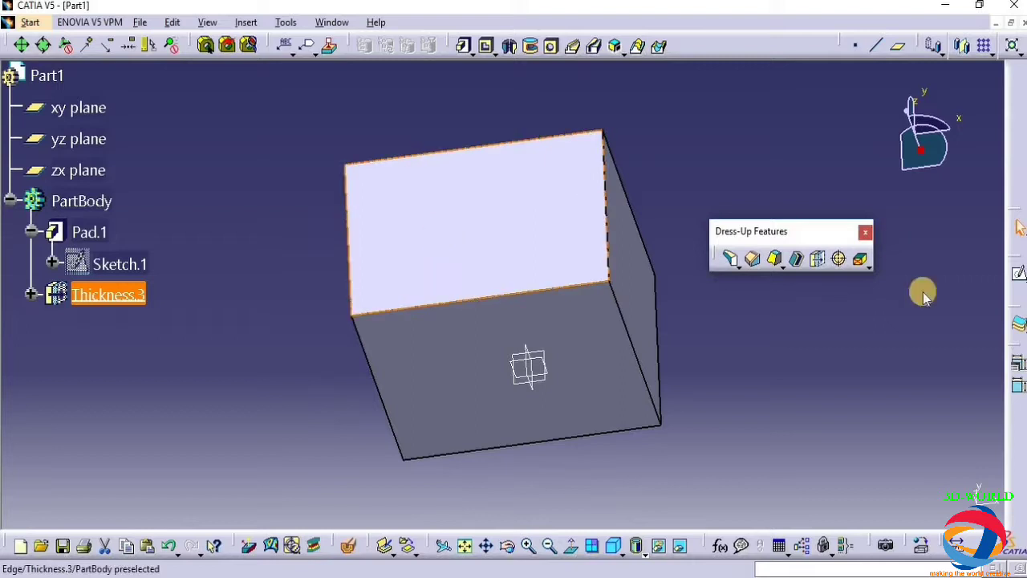
{"action": "left_click", "coordinate": [1020, 275]}
{"action": "left_click", "coordinate": [629, 46]}
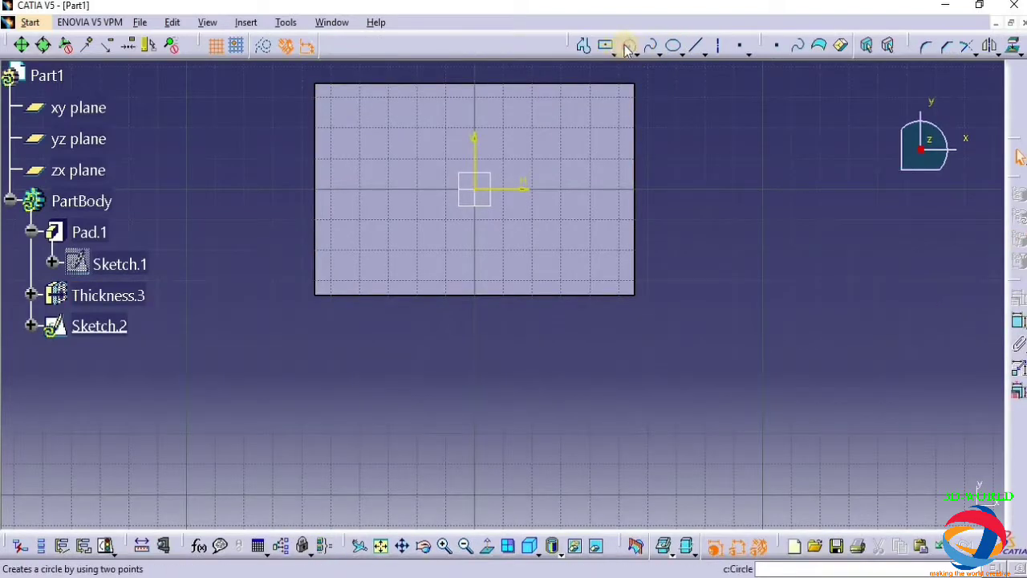
{"action": "left_click", "coordinate": [476, 188]}
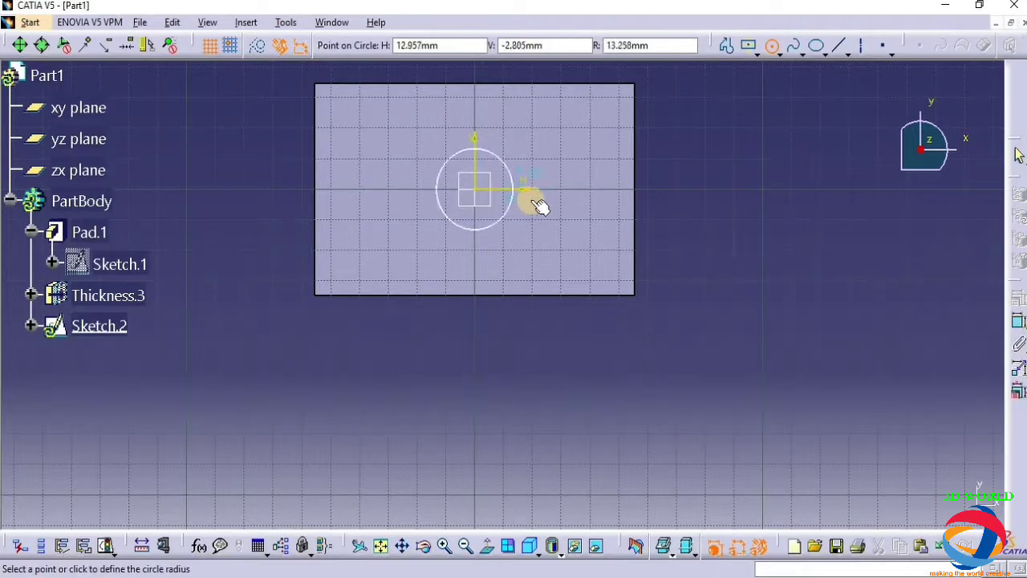
{"action": "left_click", "coordinate": [532, 200]}
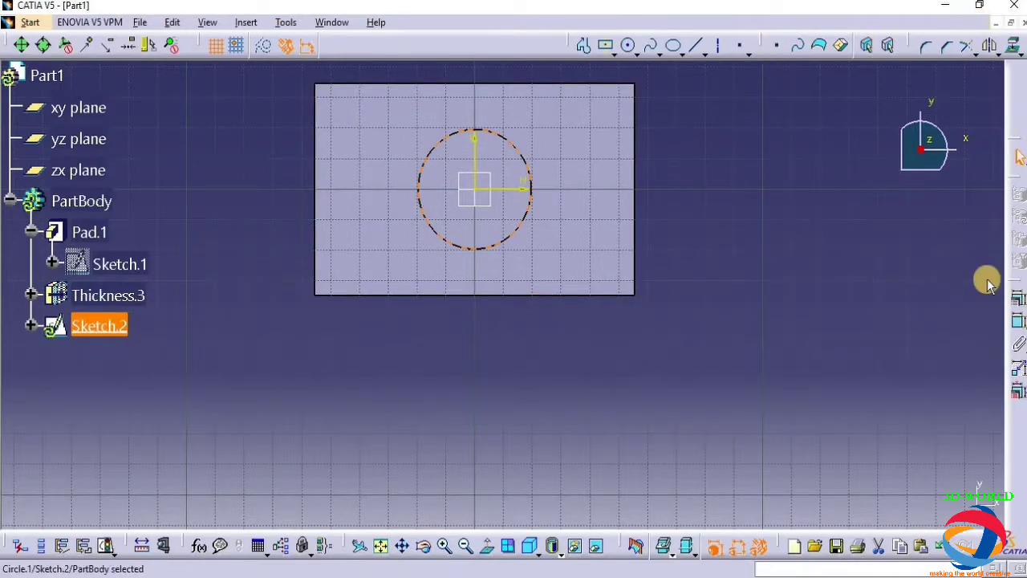
Exit the sketch and pad the circle 100 mm outward from the block's top face
{"action": "right_click", "coordinate": [1024, 90]}
{"action": "left_click", "coordinate": [944, 100]}
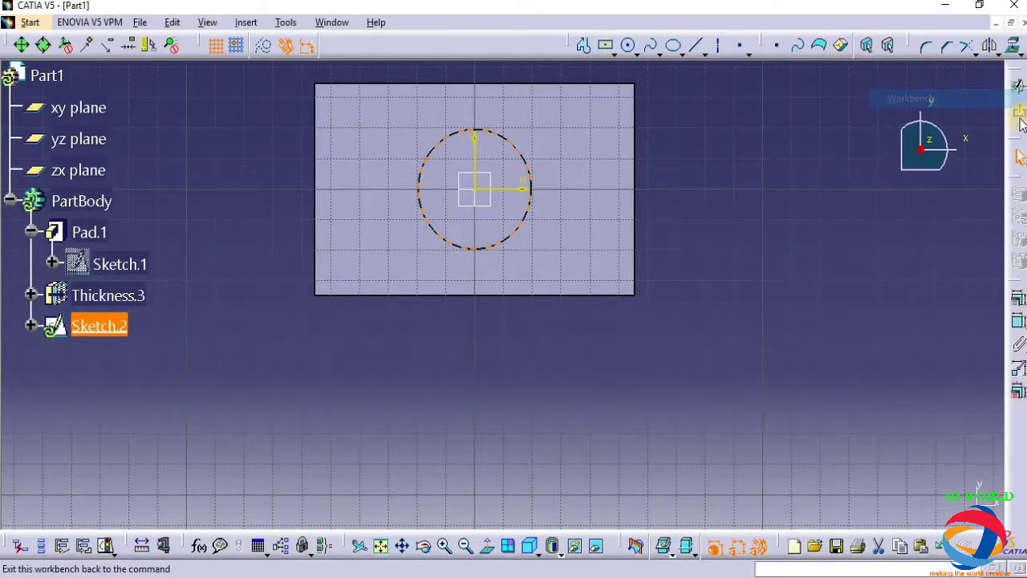
{"action": "left_click", "coordinate": [1013, 111]}
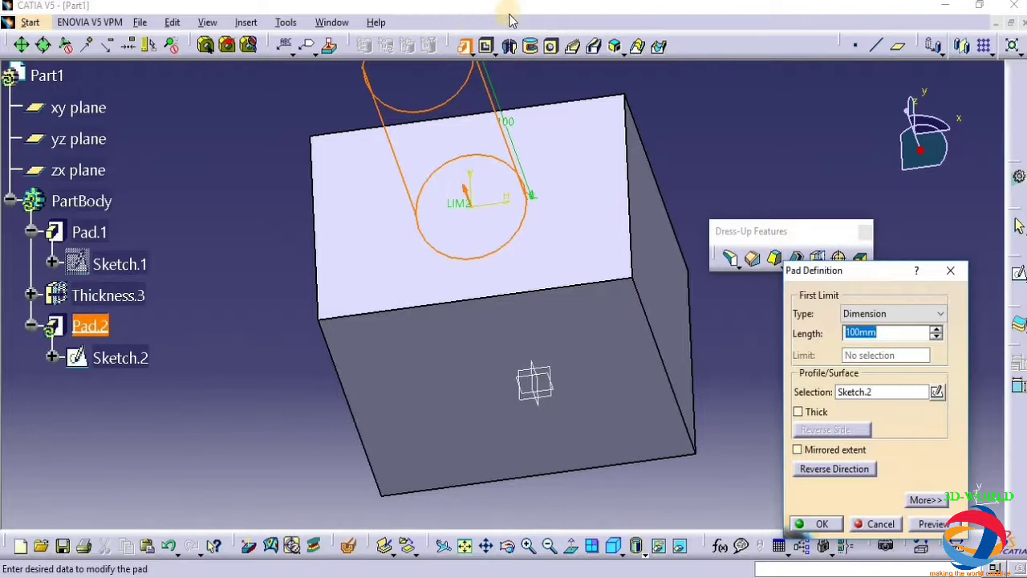
{"action": "left_click", "coordinate": [931, 523]}
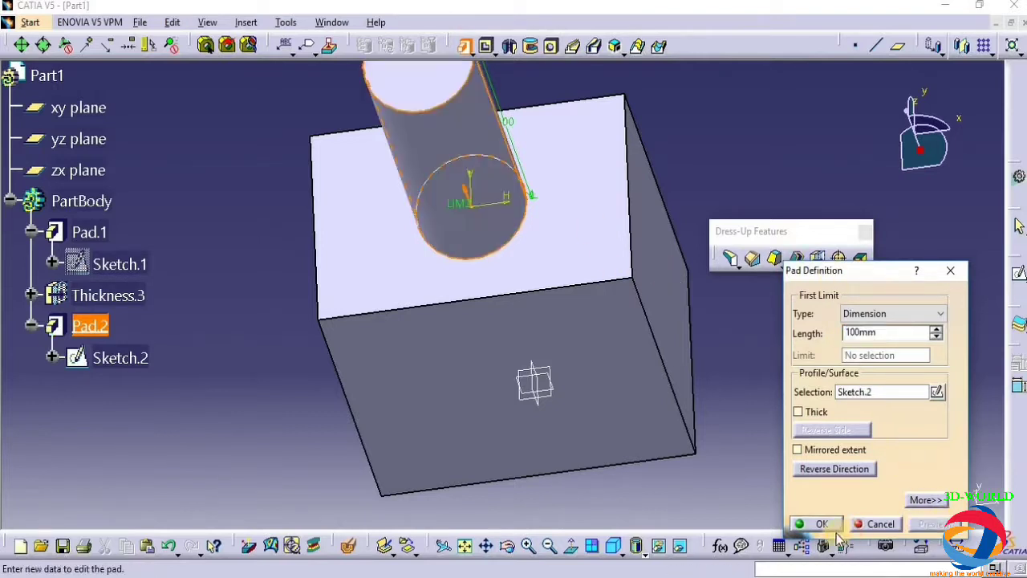
{"action": "left_click", "coordinate": [819, 521]}
{"action": "middle_click_drag", "start_coordinate": [835, 419], "coordinate": [768, 374]}
{"action": "left_click", "coordinate": [768, 374]}
{"action": "left_click", "coordinate": [862, 268]}
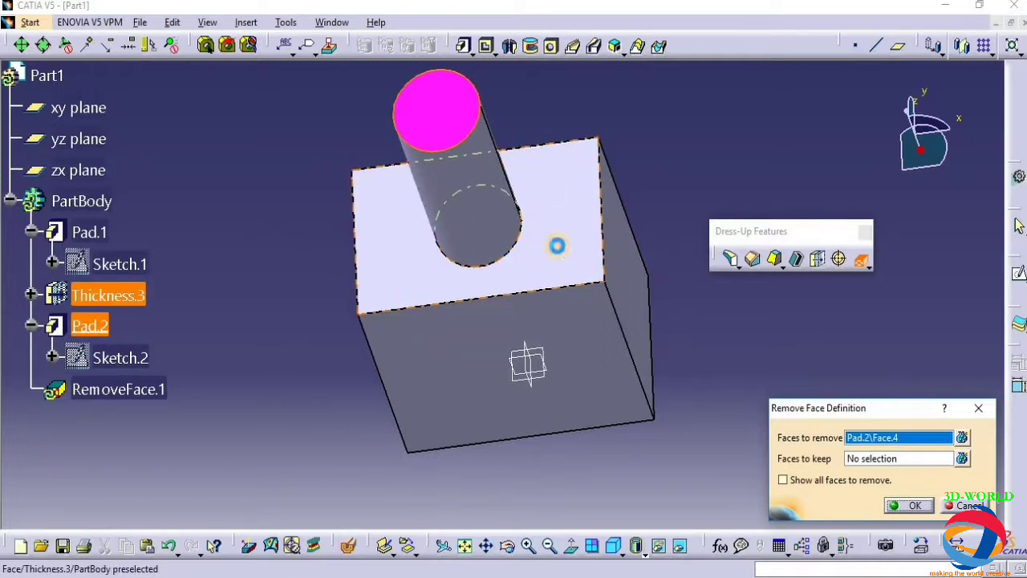
{"action": "left_click", "coordinate": [567, 250]}
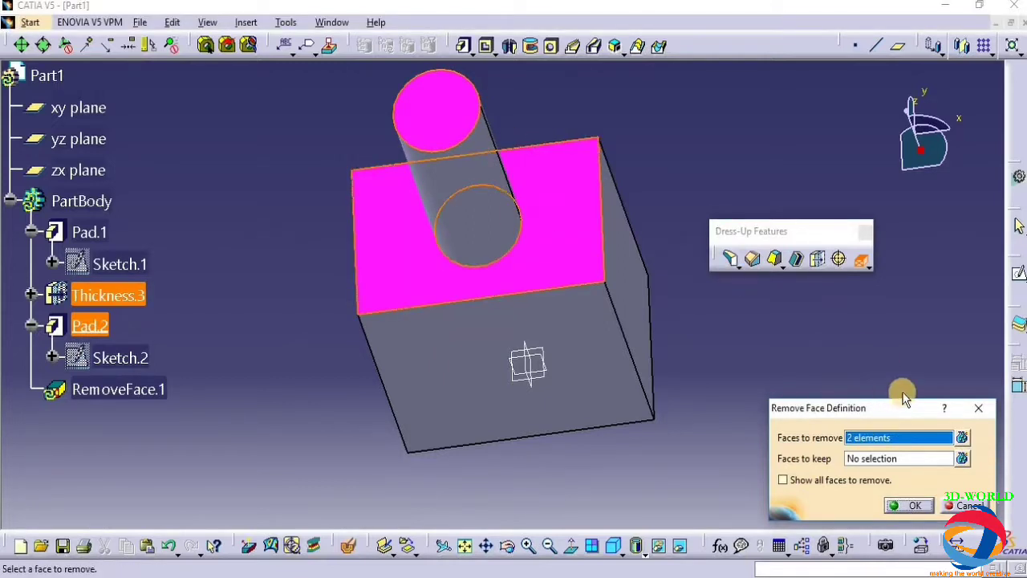
{"action": "left_click", "coordinate": [977, 407]}
Apply Remove Face with the cylinder's end face as the face to remove and the block's top face as the face to keep
{"action": "left_click", "coordinate": [860, 263]}
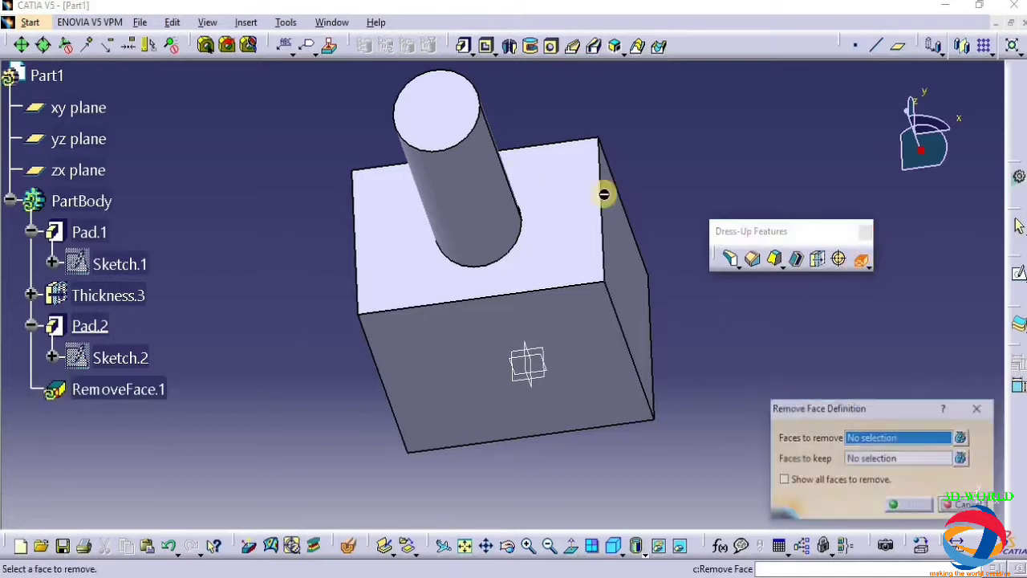
{"action": "left_click", "coordinate": [436, 114]}
{"action": "left_click", "coordinate": [889, 459]}
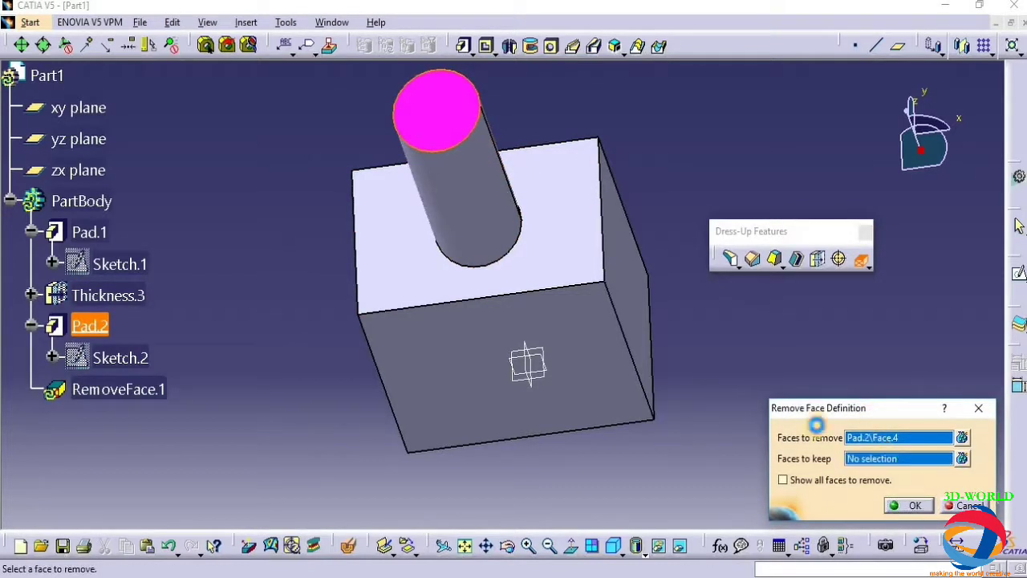
{"action": "left_click", "coordinate": [546, 238]}
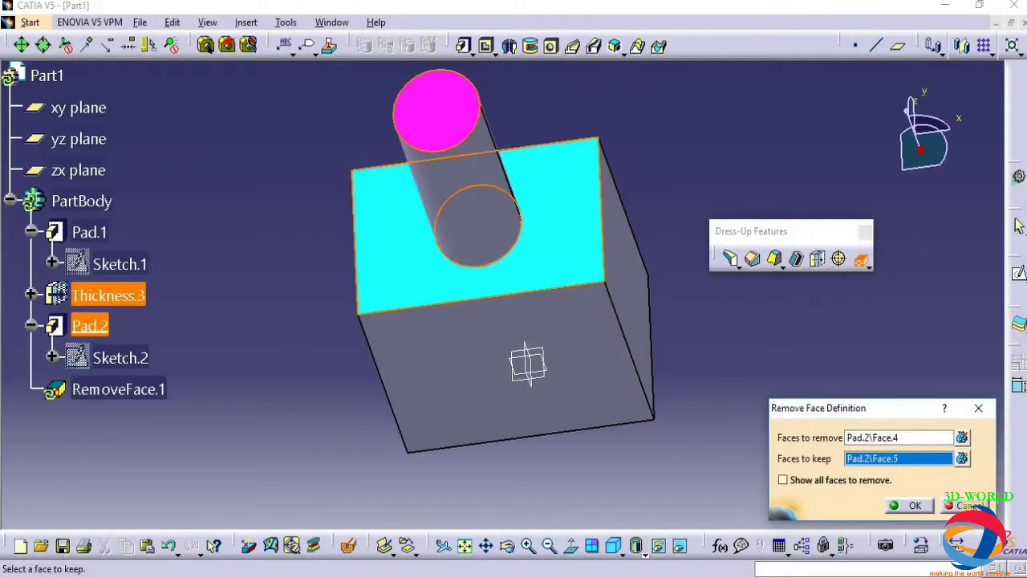
{"action": "left_click", "coordinate": [912, 506]}
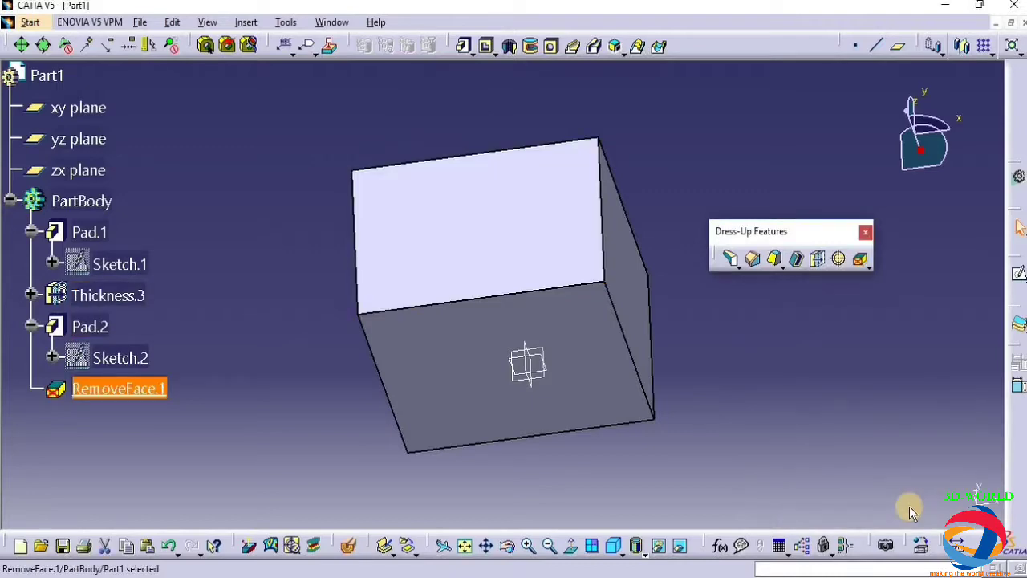
Undo the Remove Face operation on the padded cylinder
{"action": "key", "text": "ctrl+z"}
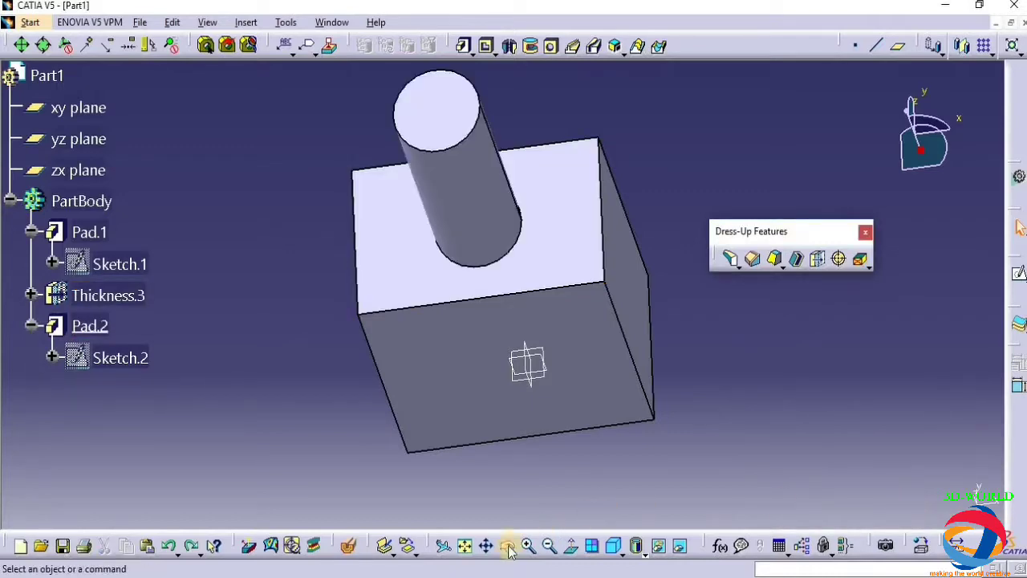
{"action": "middle_click_drag", "start_coordinate": [607, 502], "coordinate": [654, 368]}
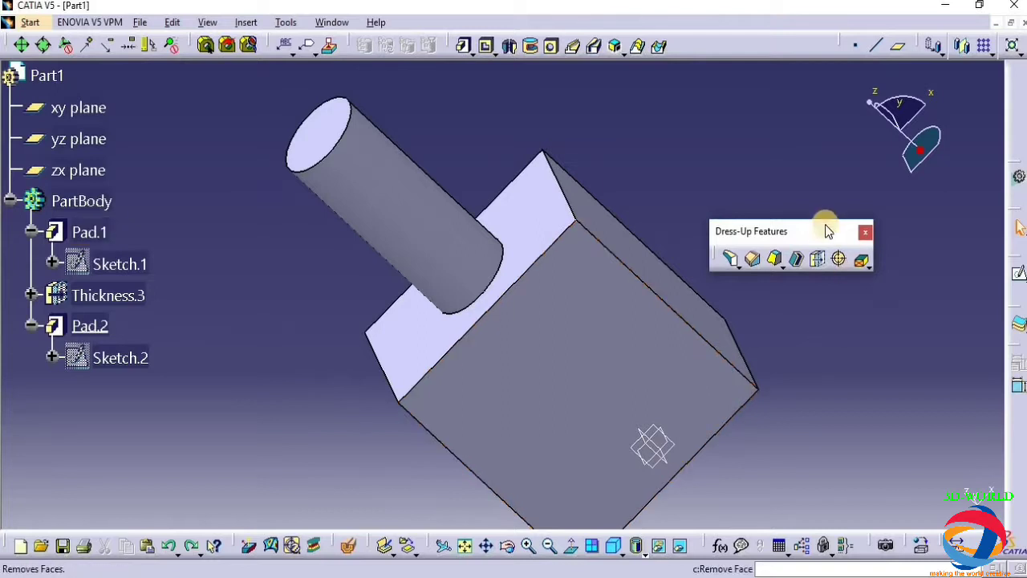
{"action": "left_click_drag", "start_coordinate": [866, 264], "coordinate": [884, 310]}
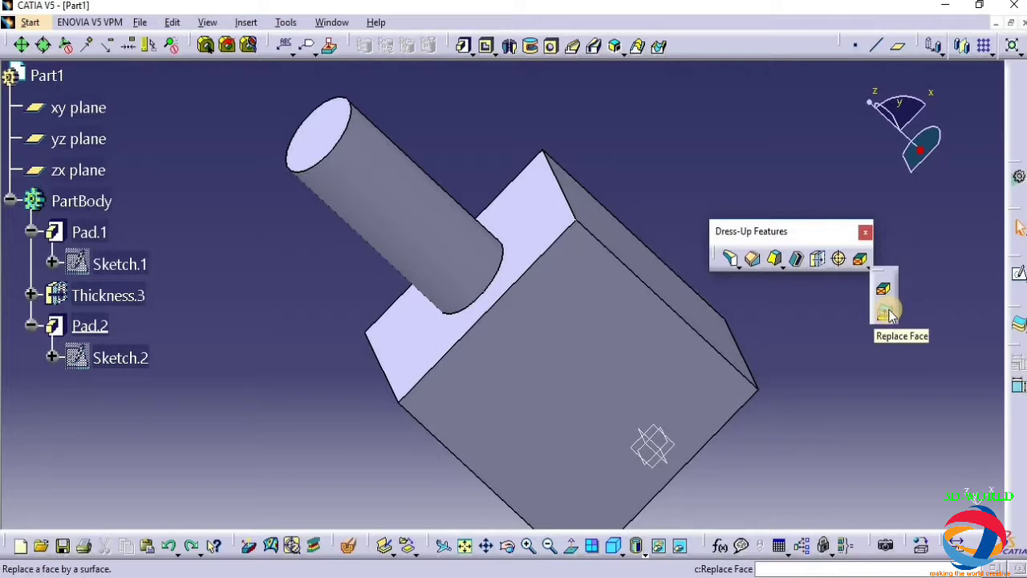
{"action": "left_click", "coordinate": [526, 545]}
{"action": "left_click_drag", "start_coordinate": [589, 287], "coordinate": [865, 292]}
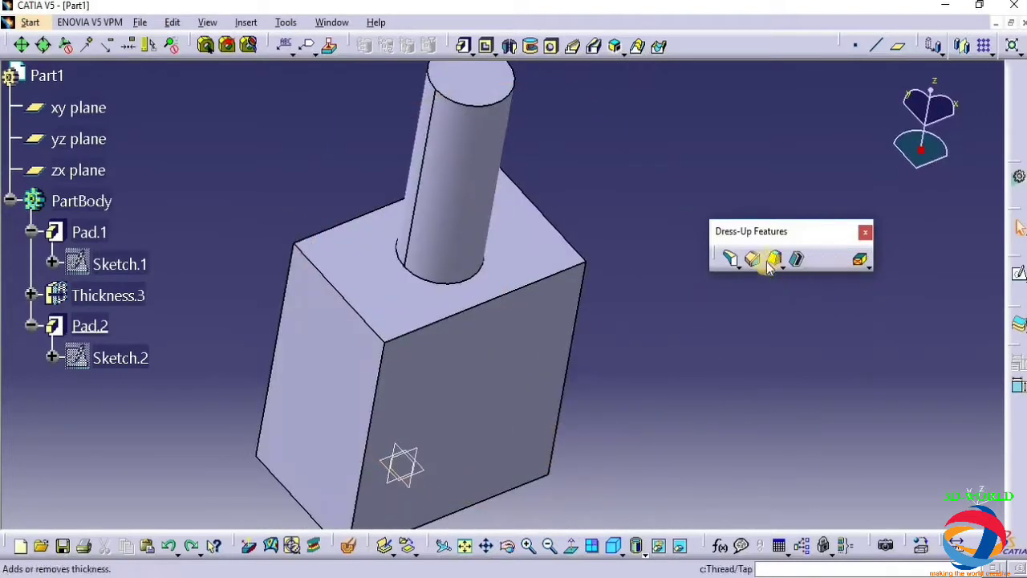
{"action": "left_click", "coordinate": [736, 267]}
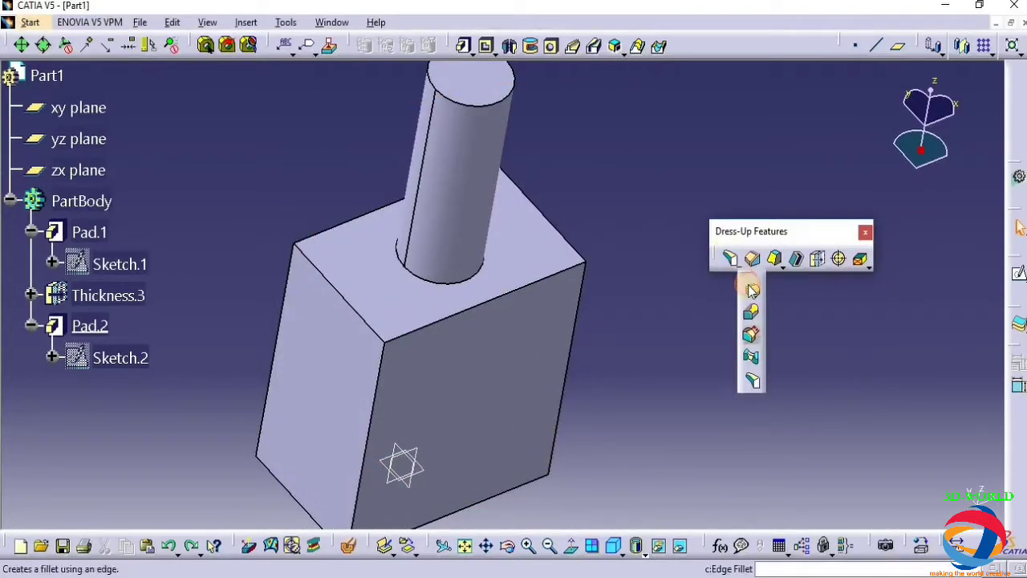
{"action": "left_click", "coordinate": [752, 290]}
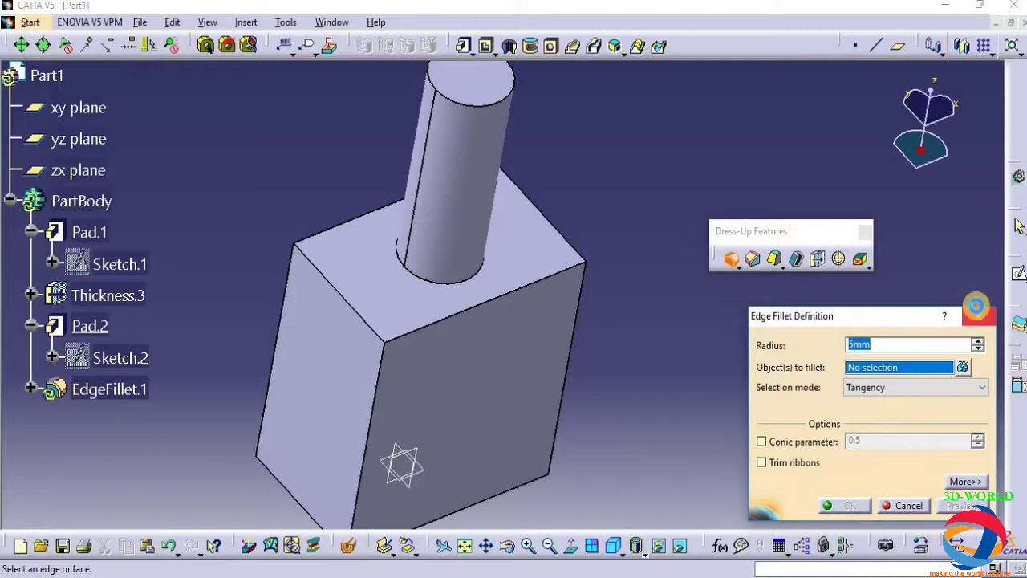
{"action": "left_click", "coordinate": [984, 315]}
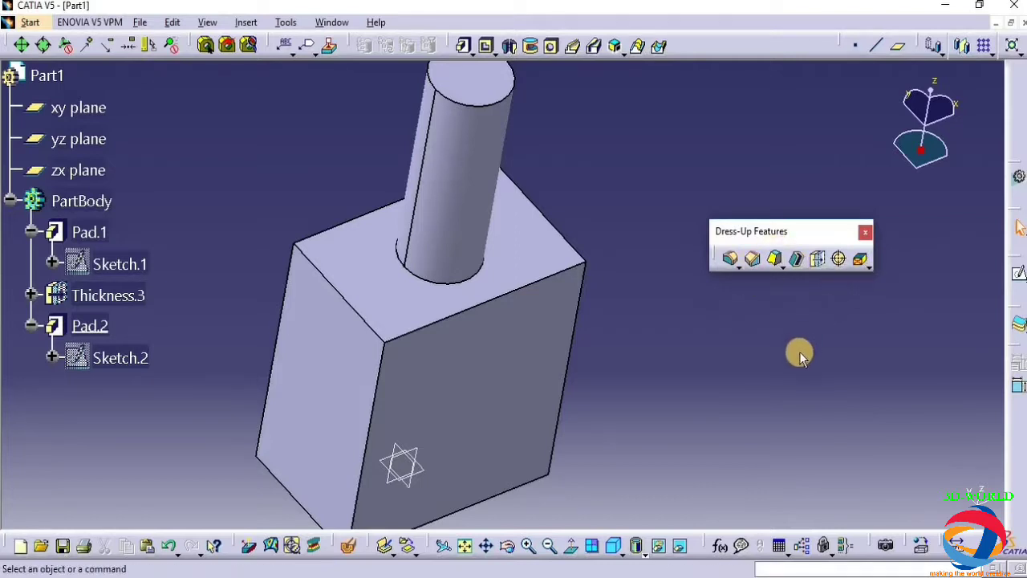
{"action": "left_click", "coordinate": [509, 545]}
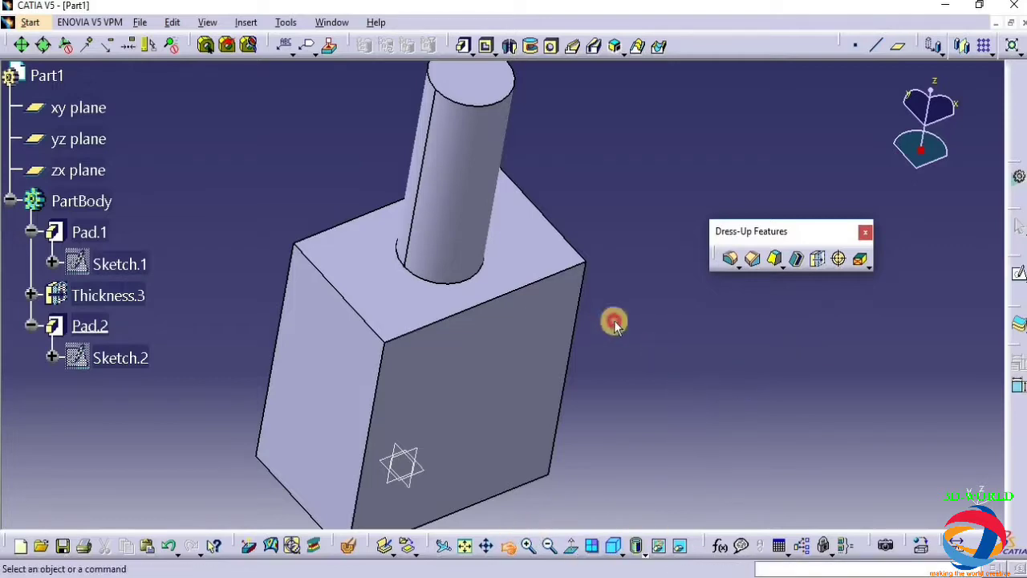
{"action": "left_click_drag", "start_coordinate": [615, 321], "coordinate": [658, 341]}
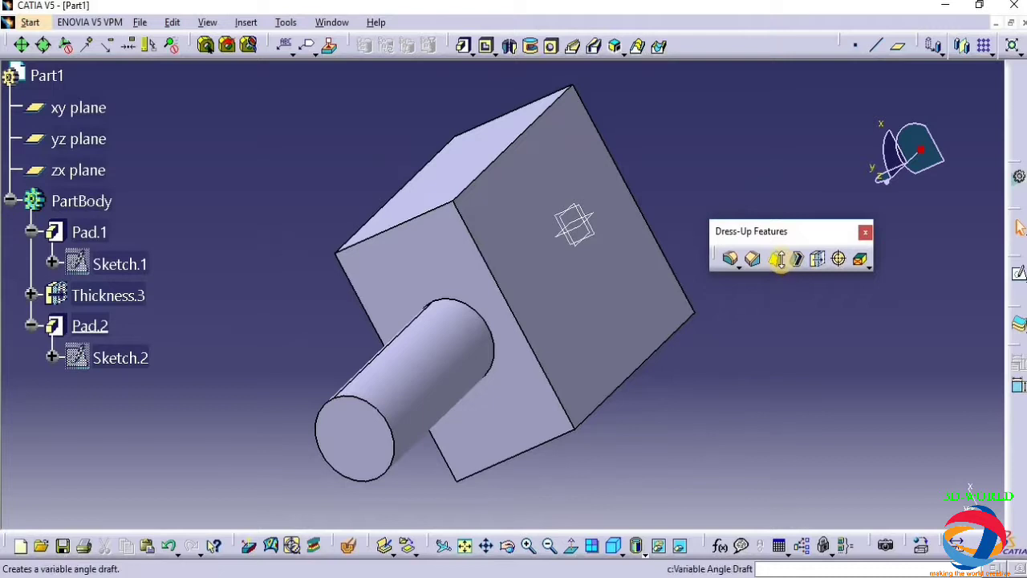
{"action": "left_click", "coordinate": [783, 267]}
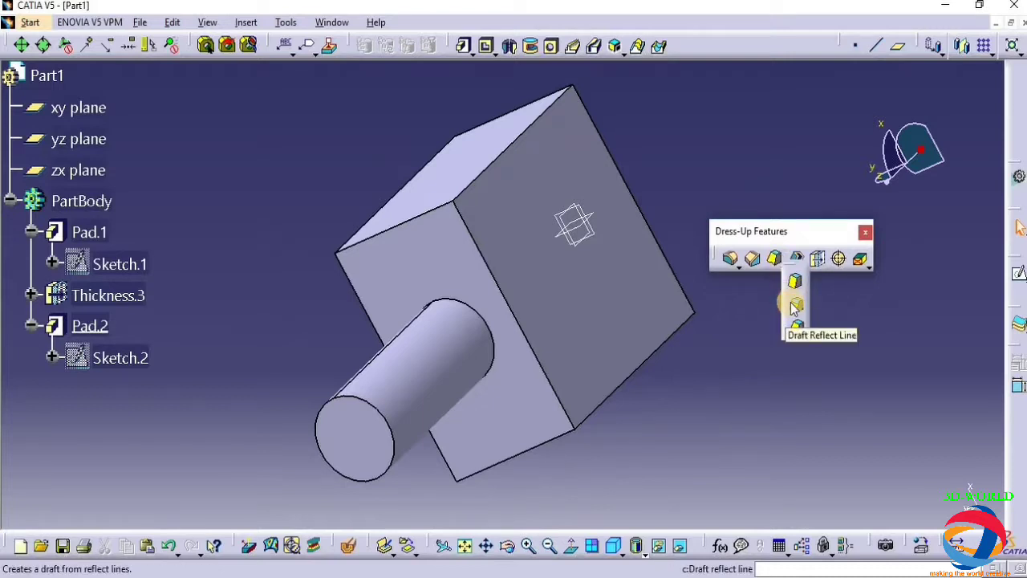
{"action": "left_click", "coordinate": [870, 268]}
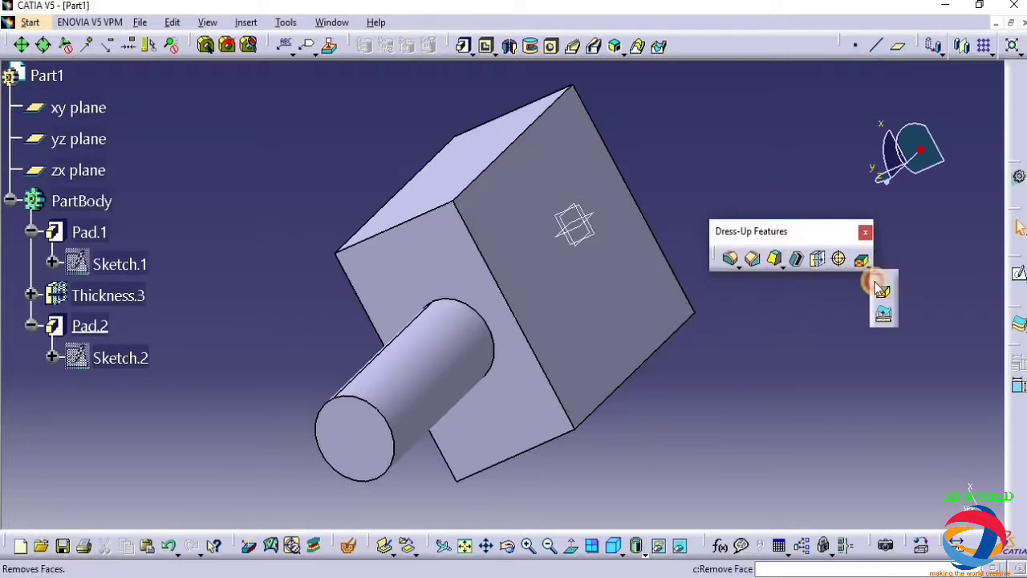